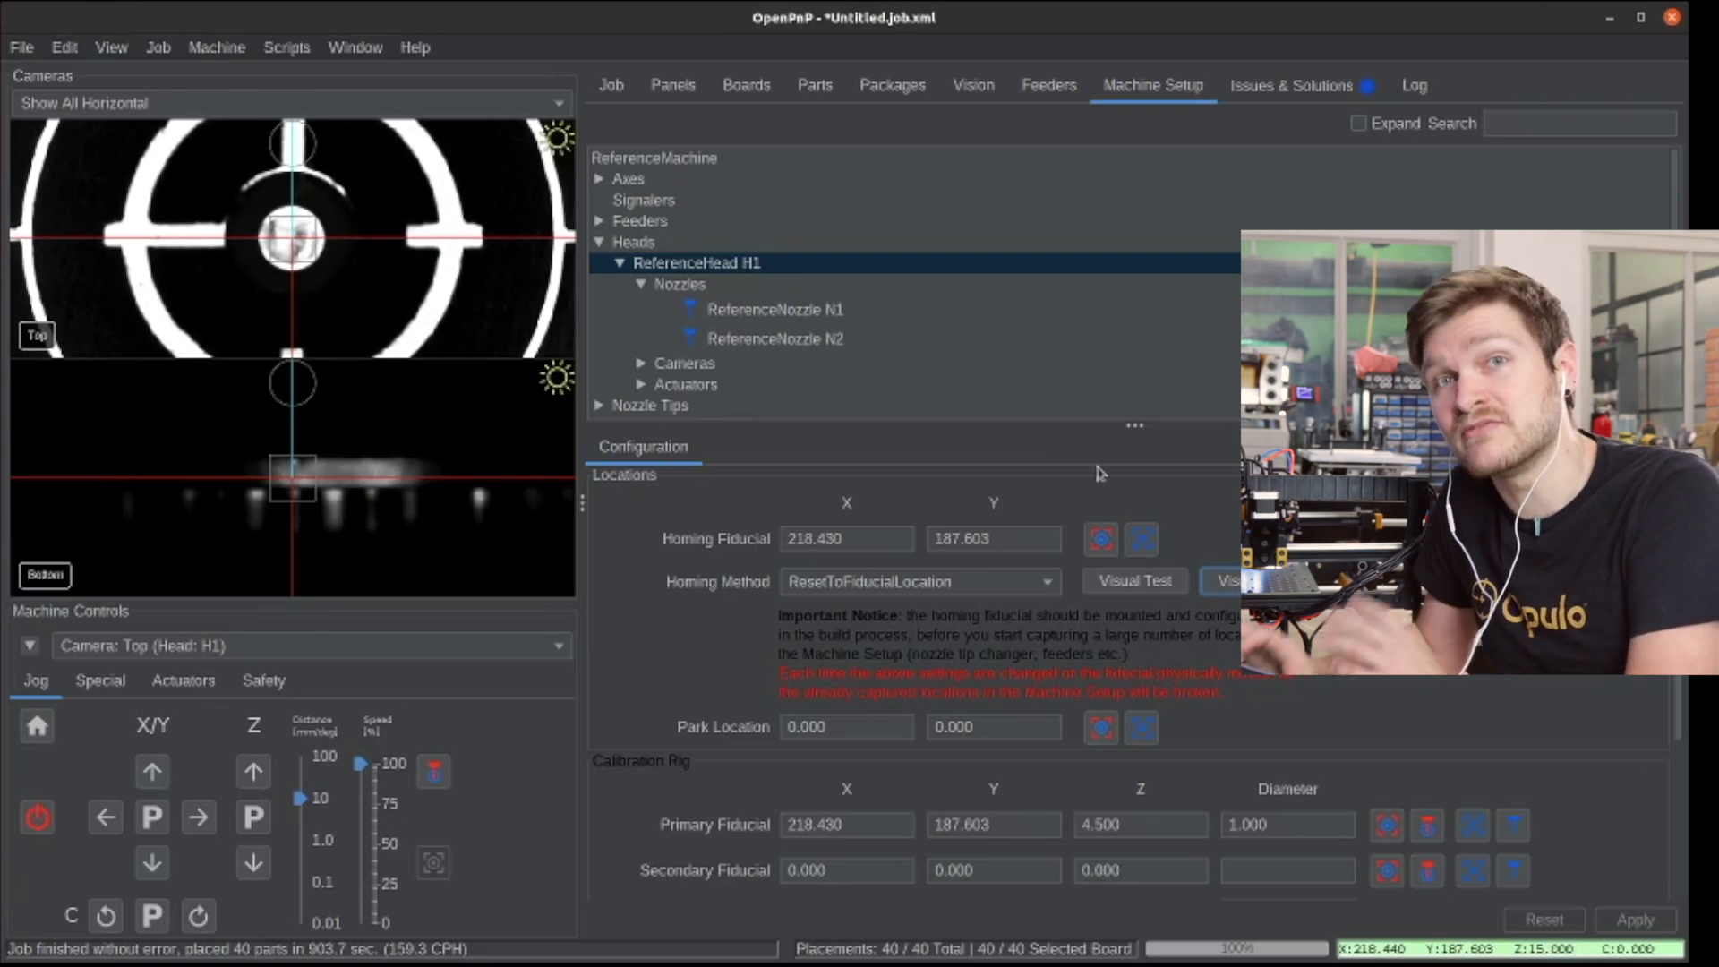
# - Show the FiducialVision settings and open the pipeline of the Default Machine Fiducial Locator for editing
pyautogui.click(975, 88)
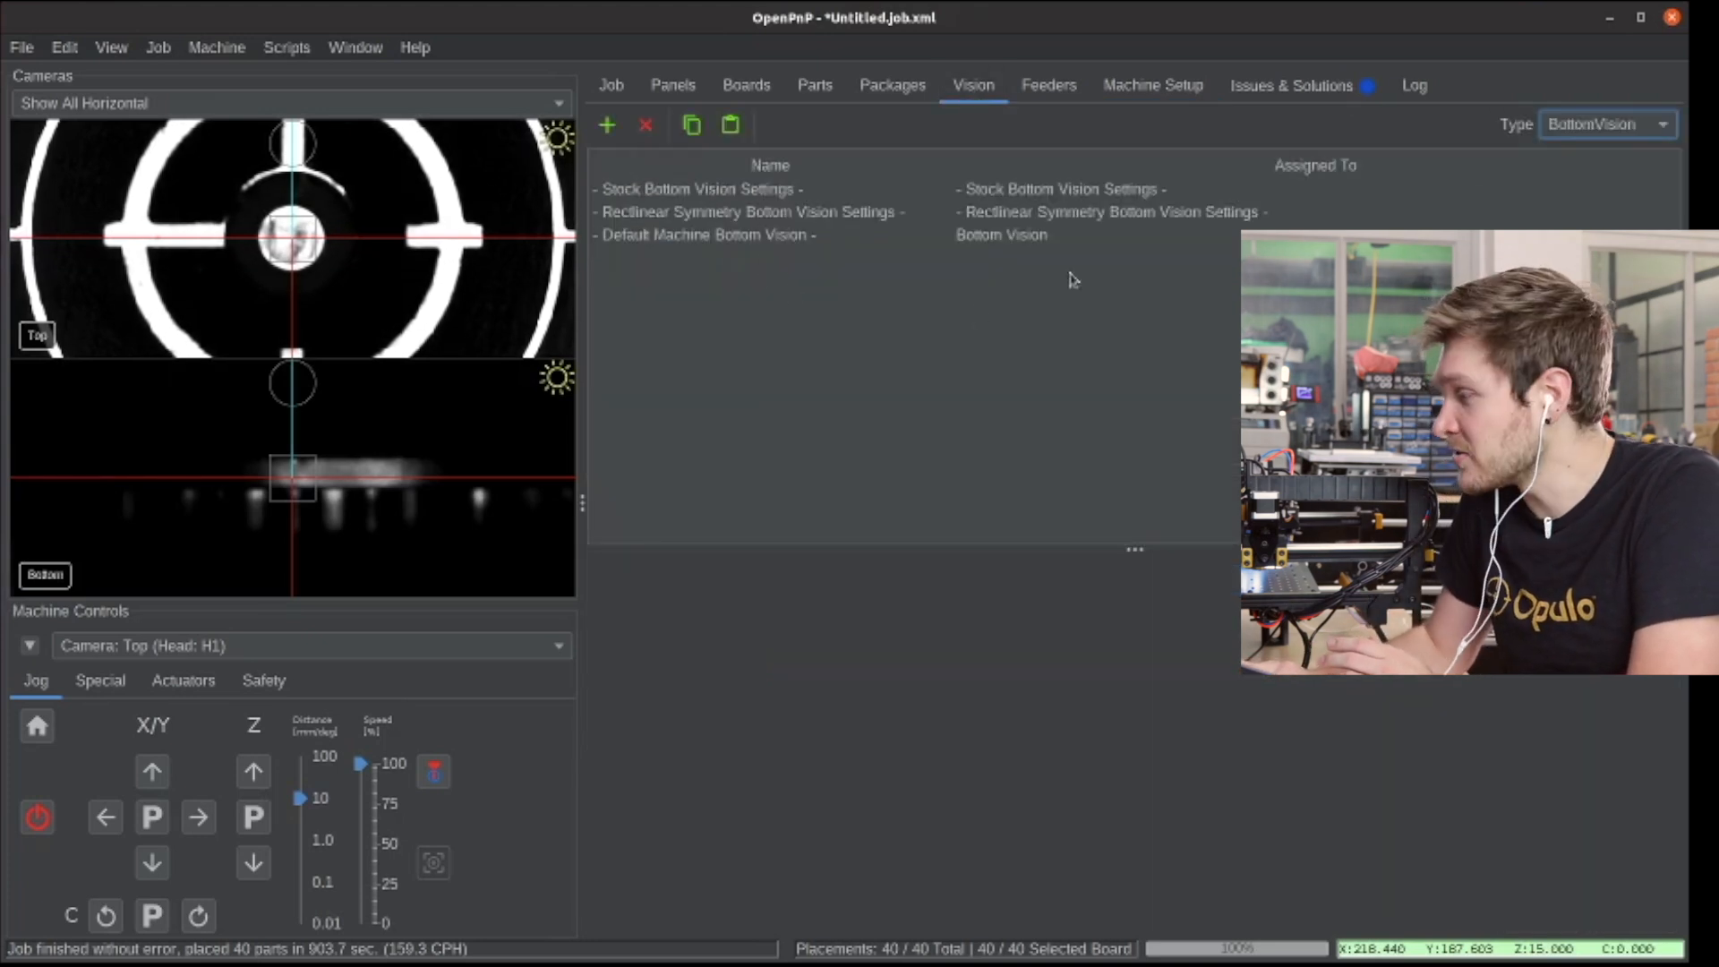
pyautogui.click(1597, 126)
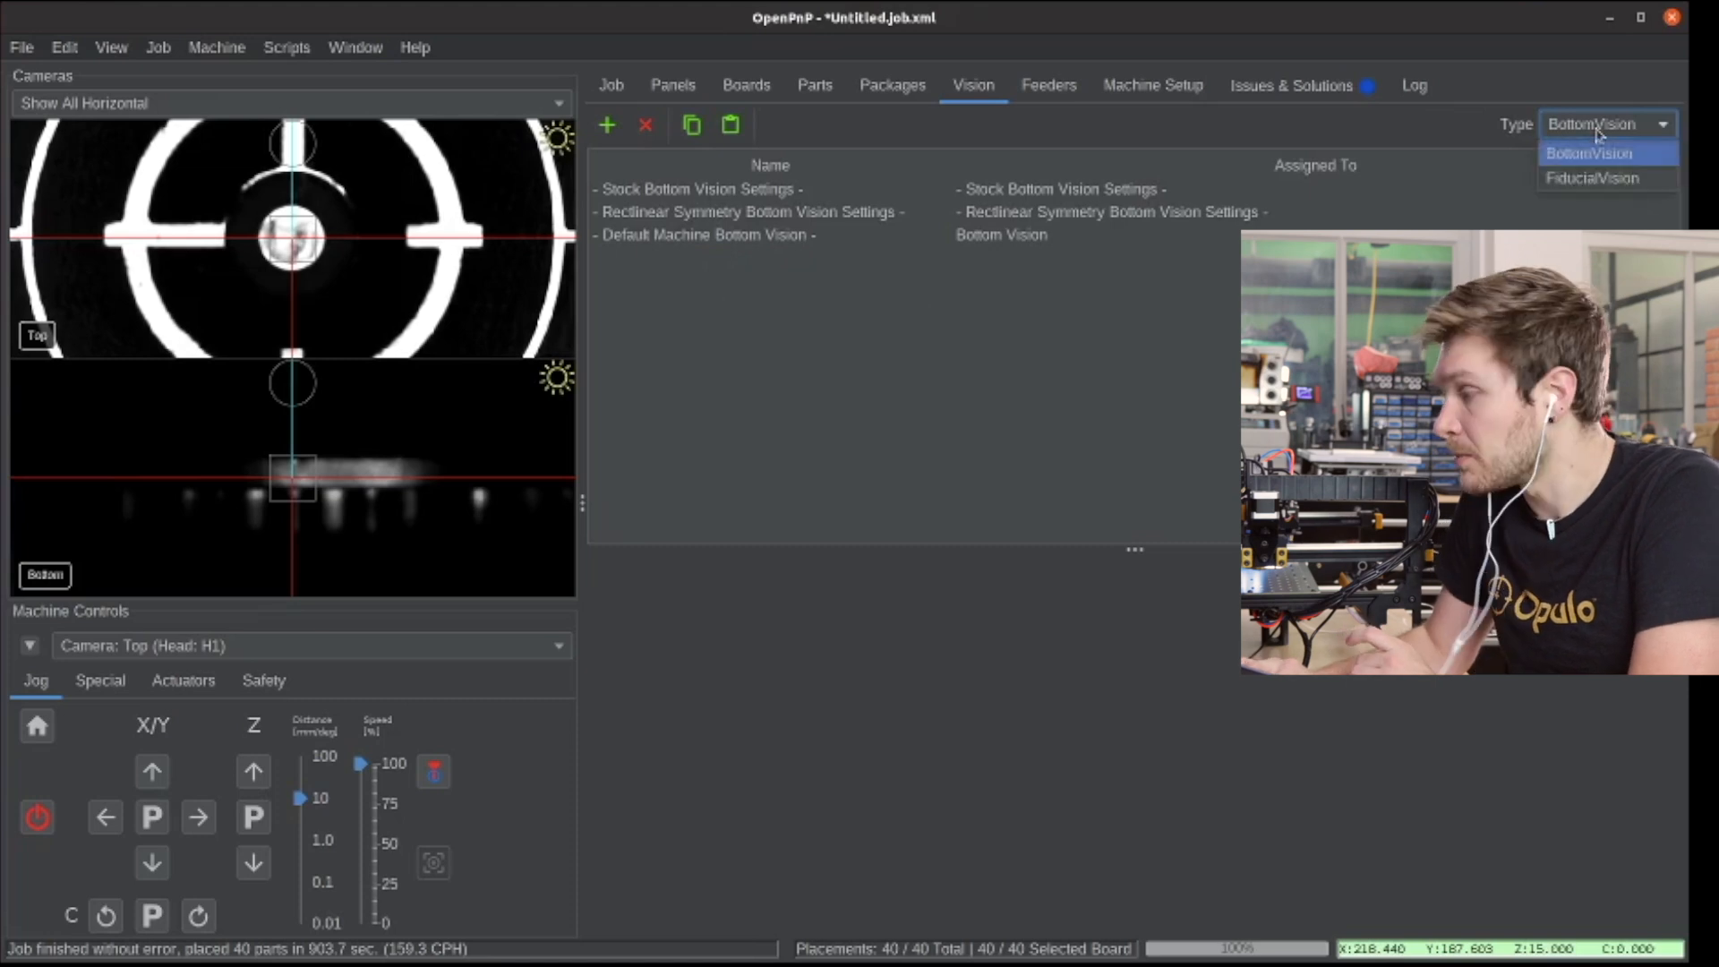
pyautogui.click(1592, 179)
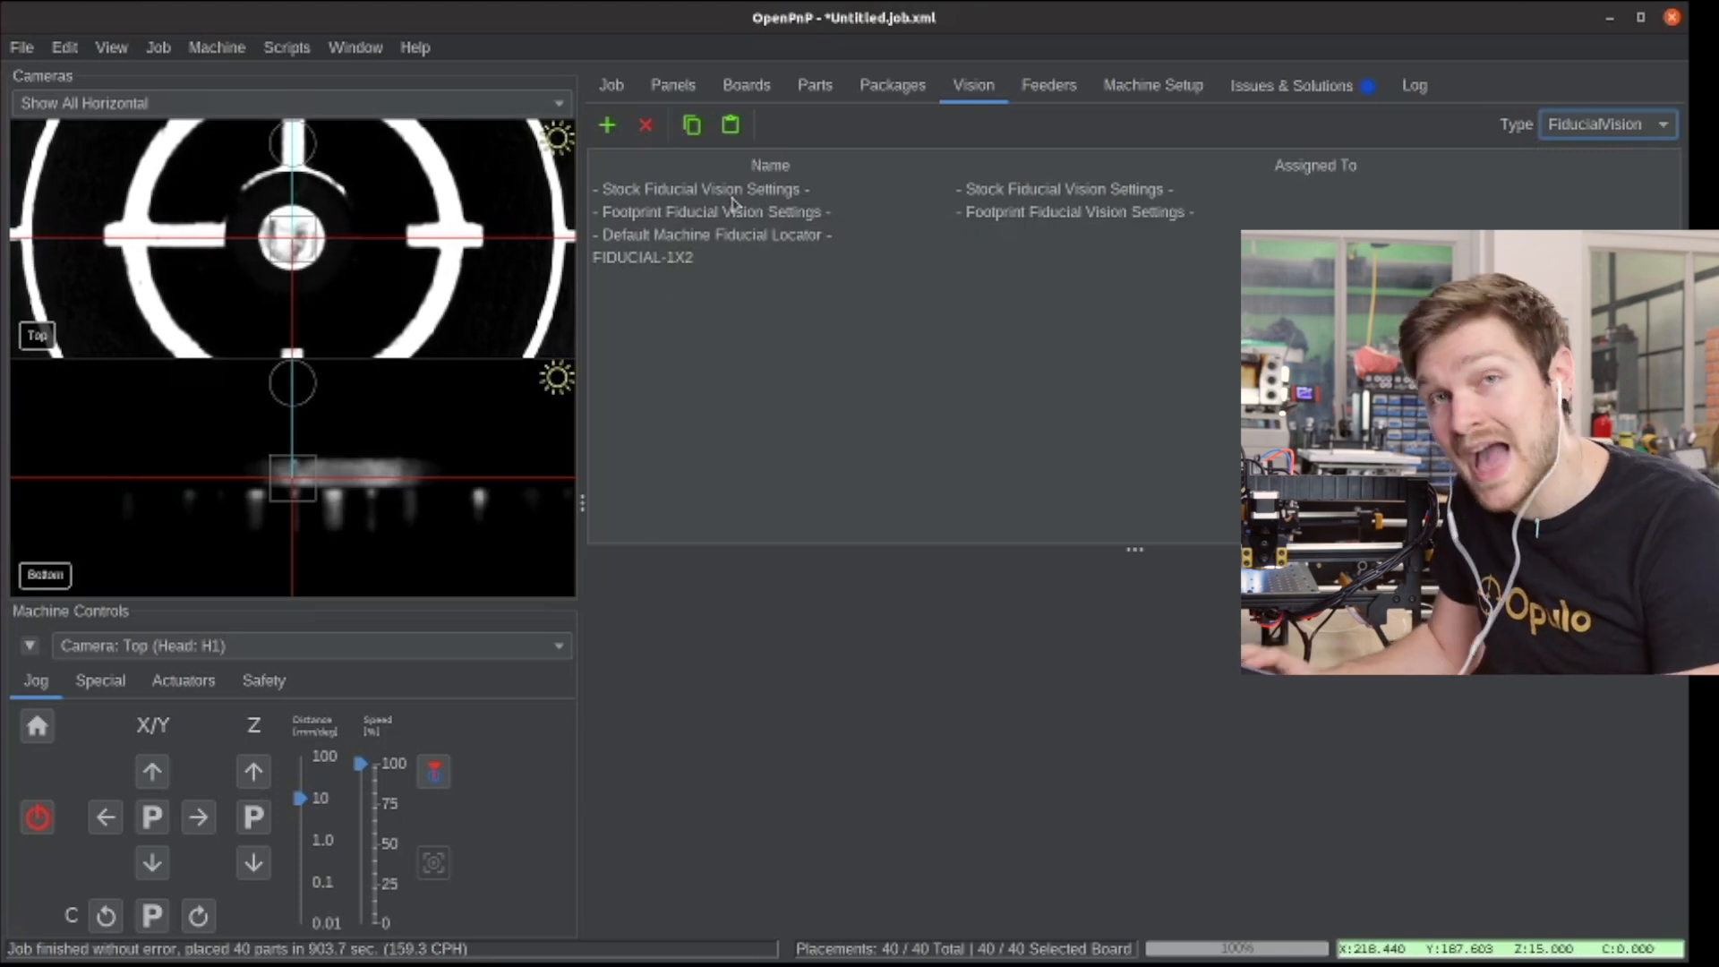
pyautogui.click(780, 236)
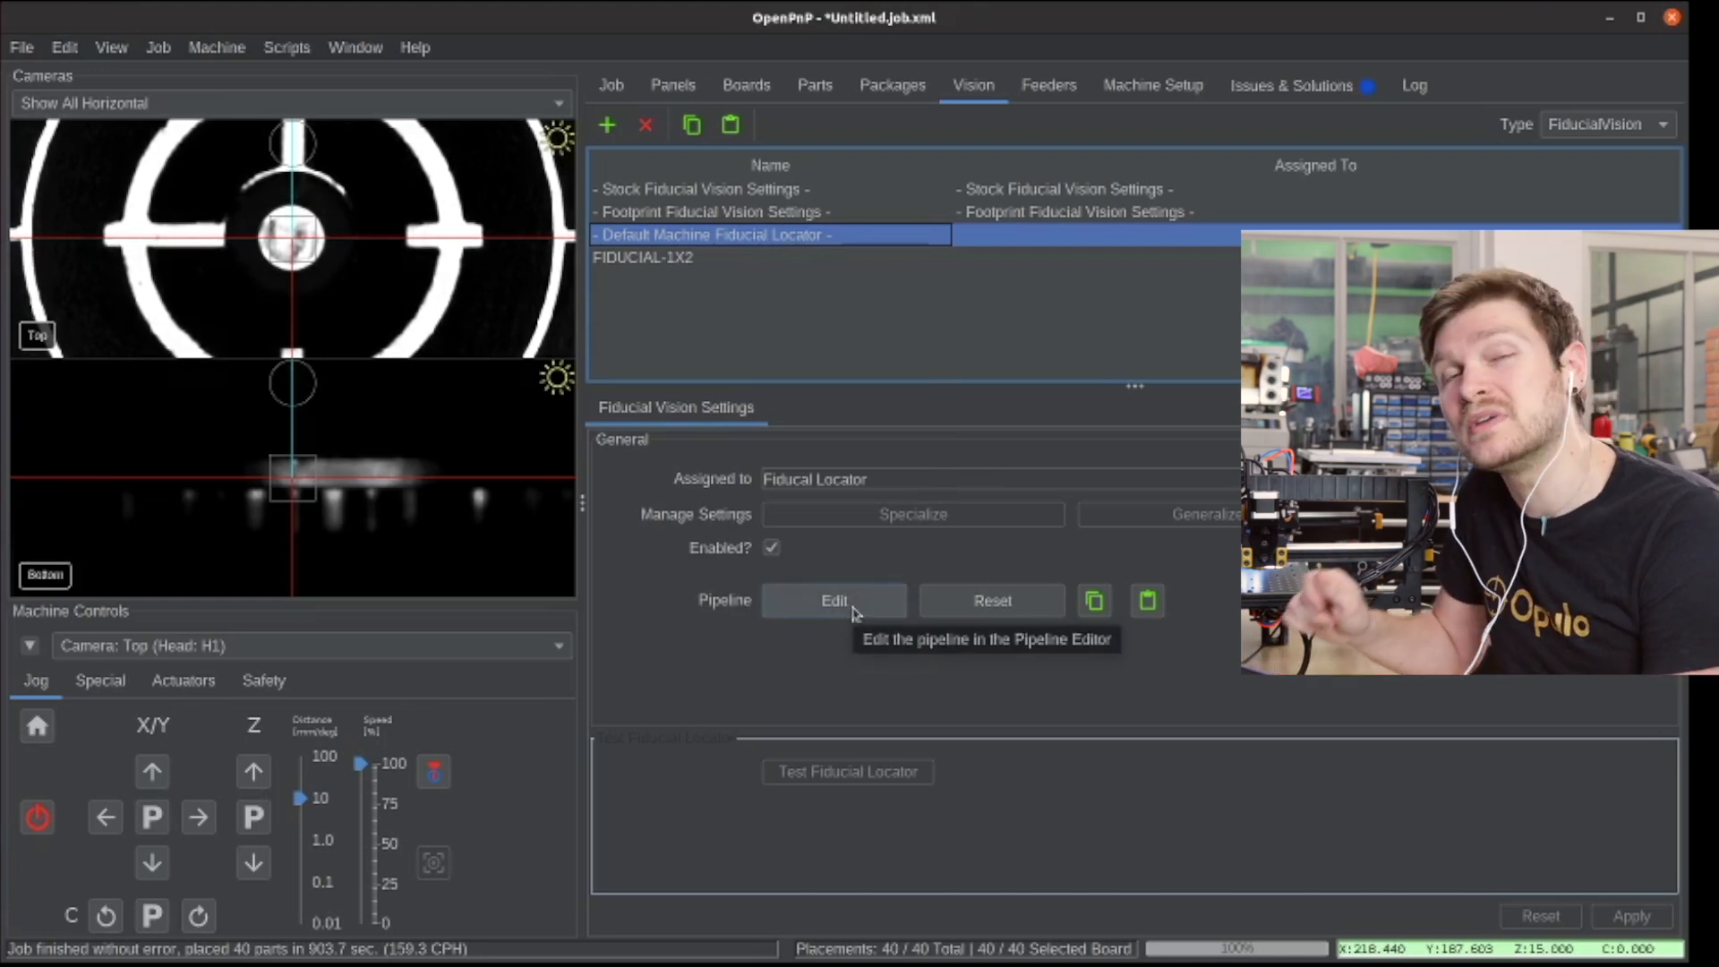
pyautogui.click(851, 611)
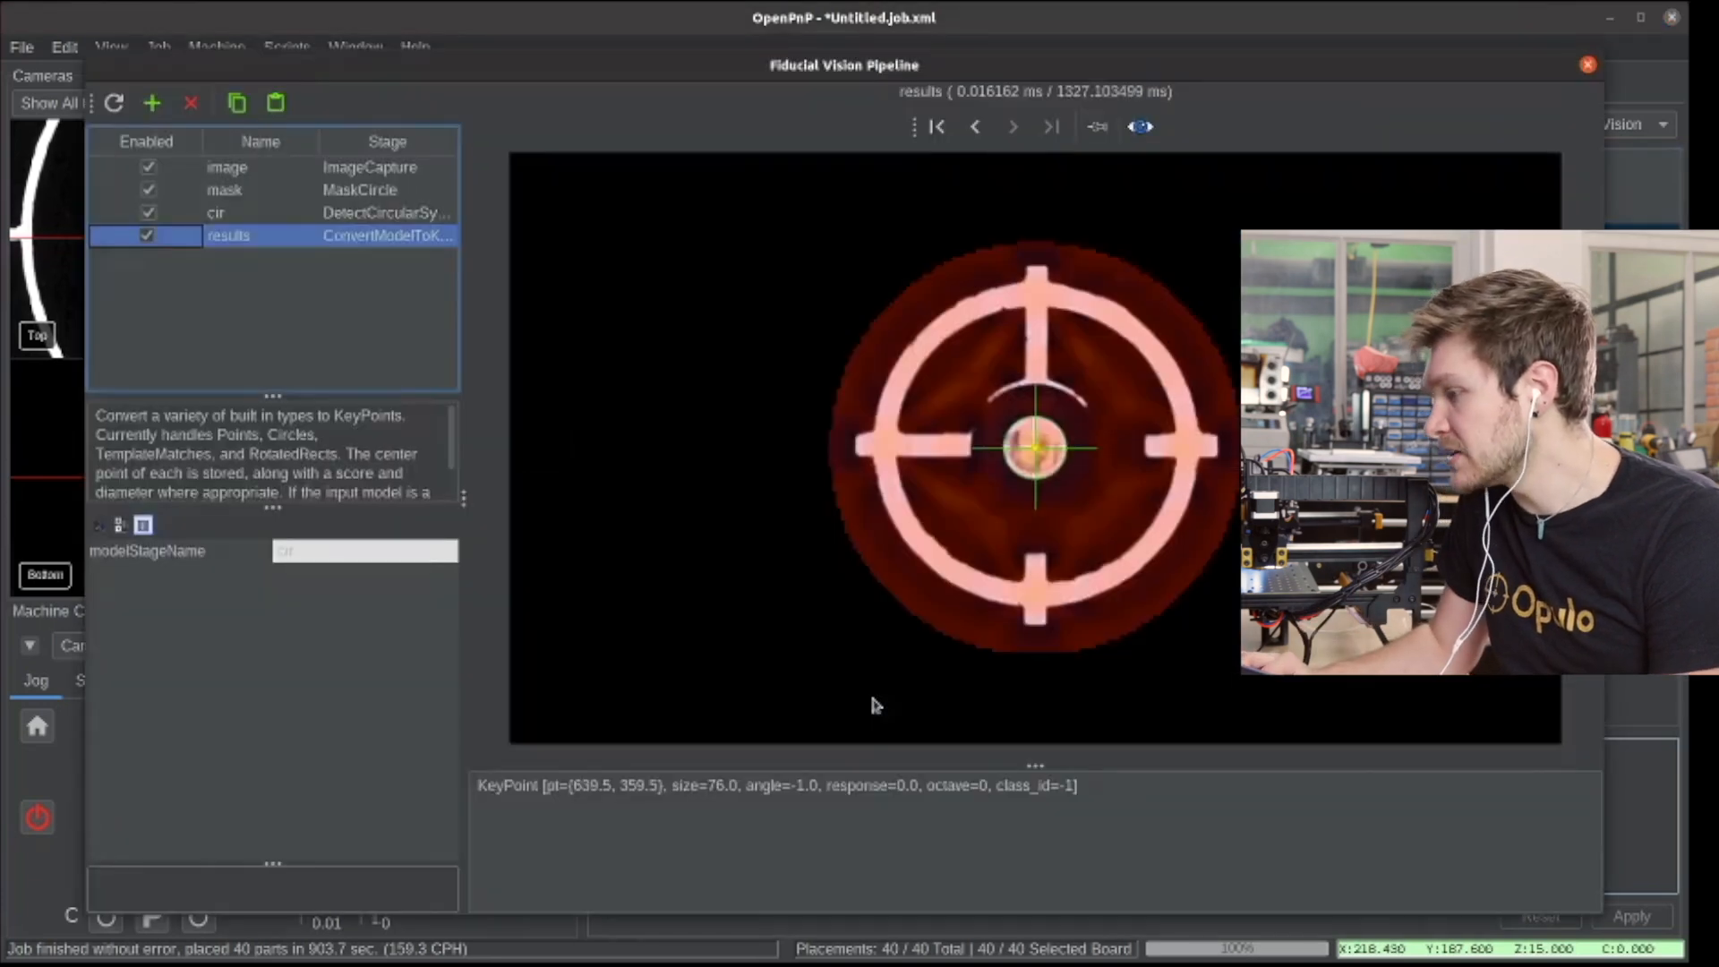
# - Review the output of the image, mask, cir and results stages in the fiducial vision pipeline
pyautogui.click(239, 173)
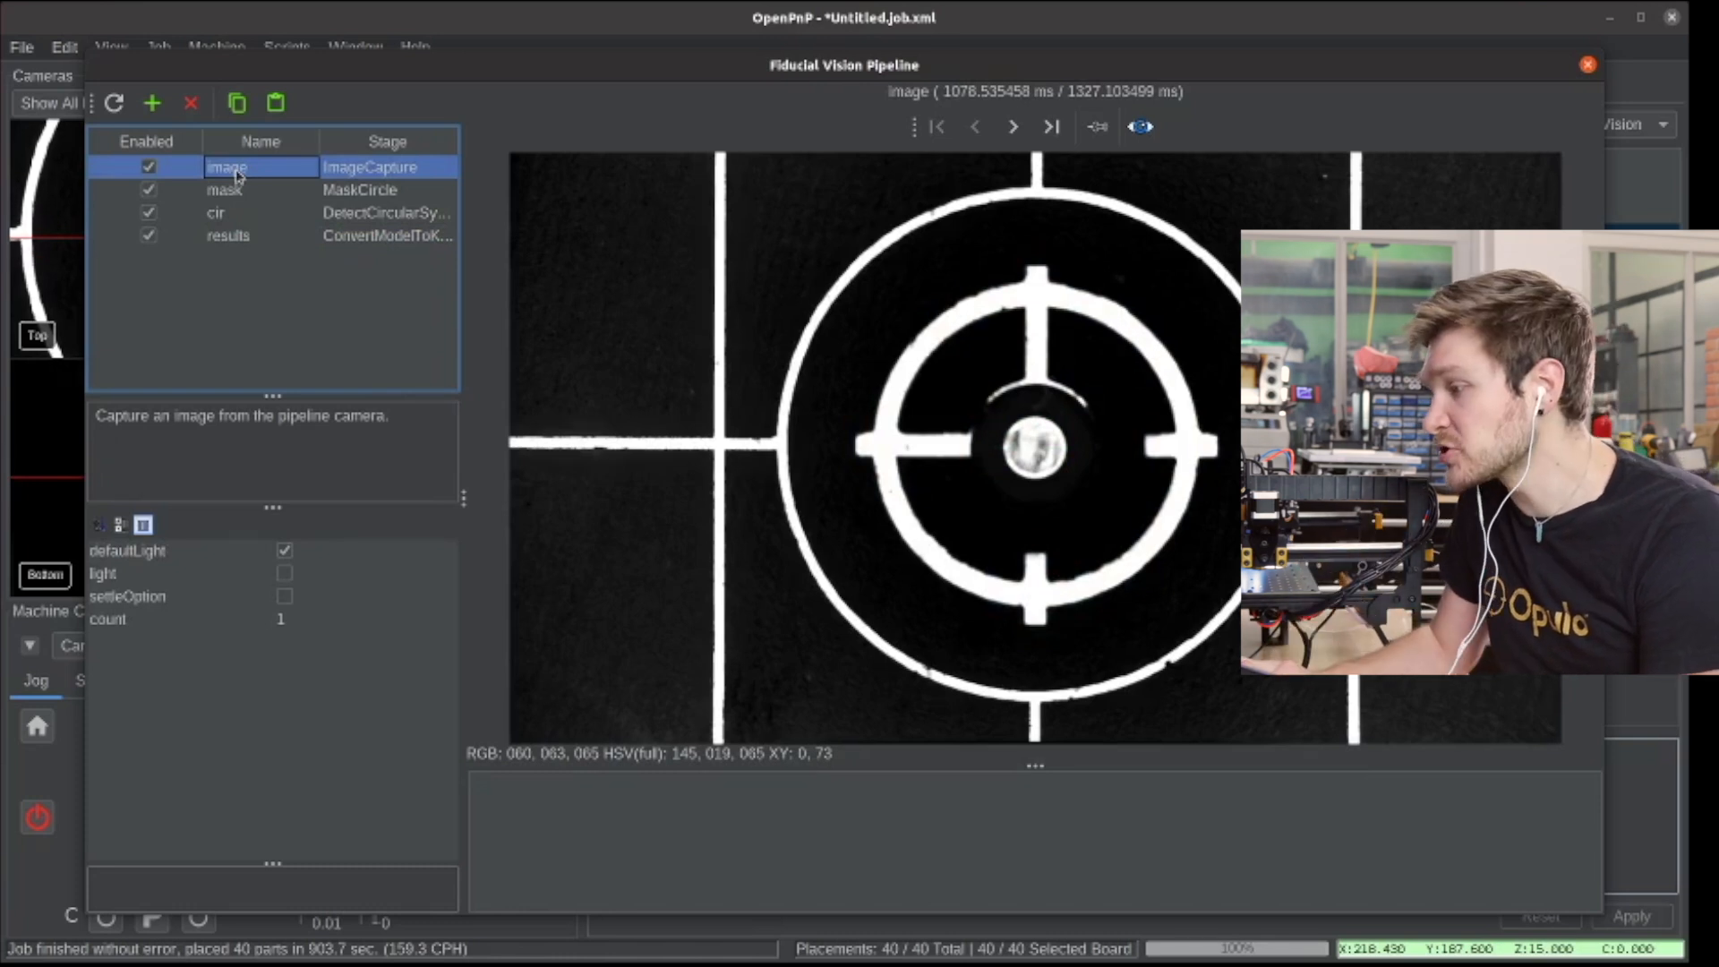
pyautogui.click(252, 191)
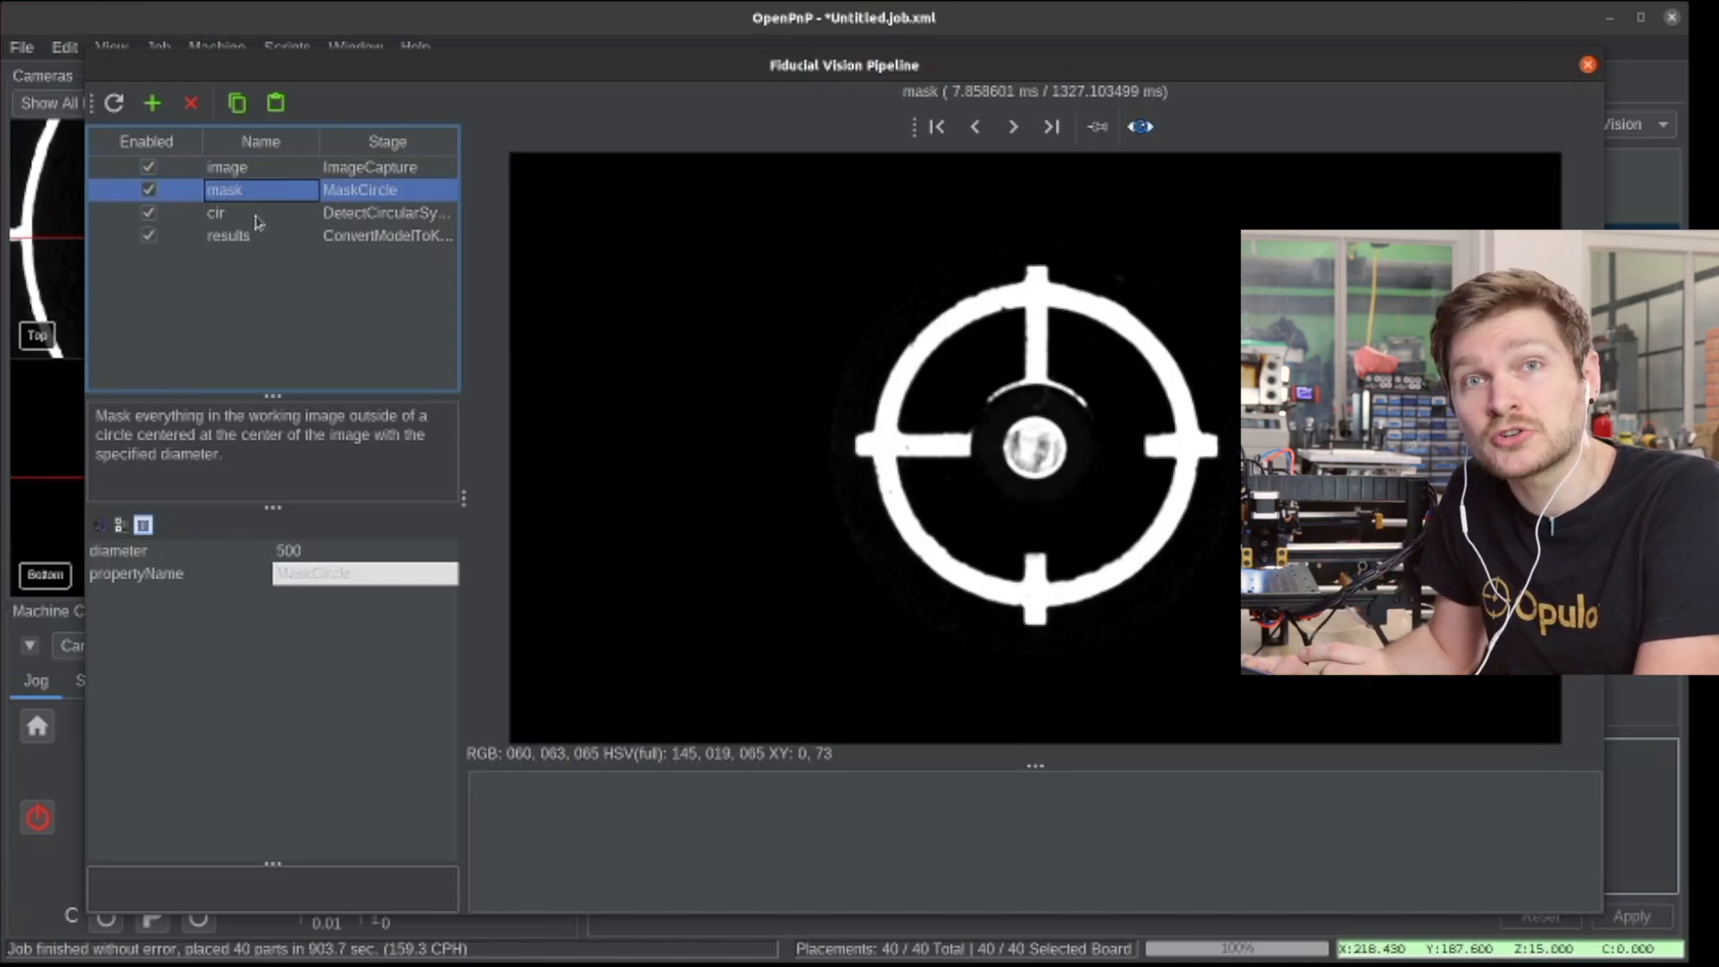
pyautogui.click(257, 215)
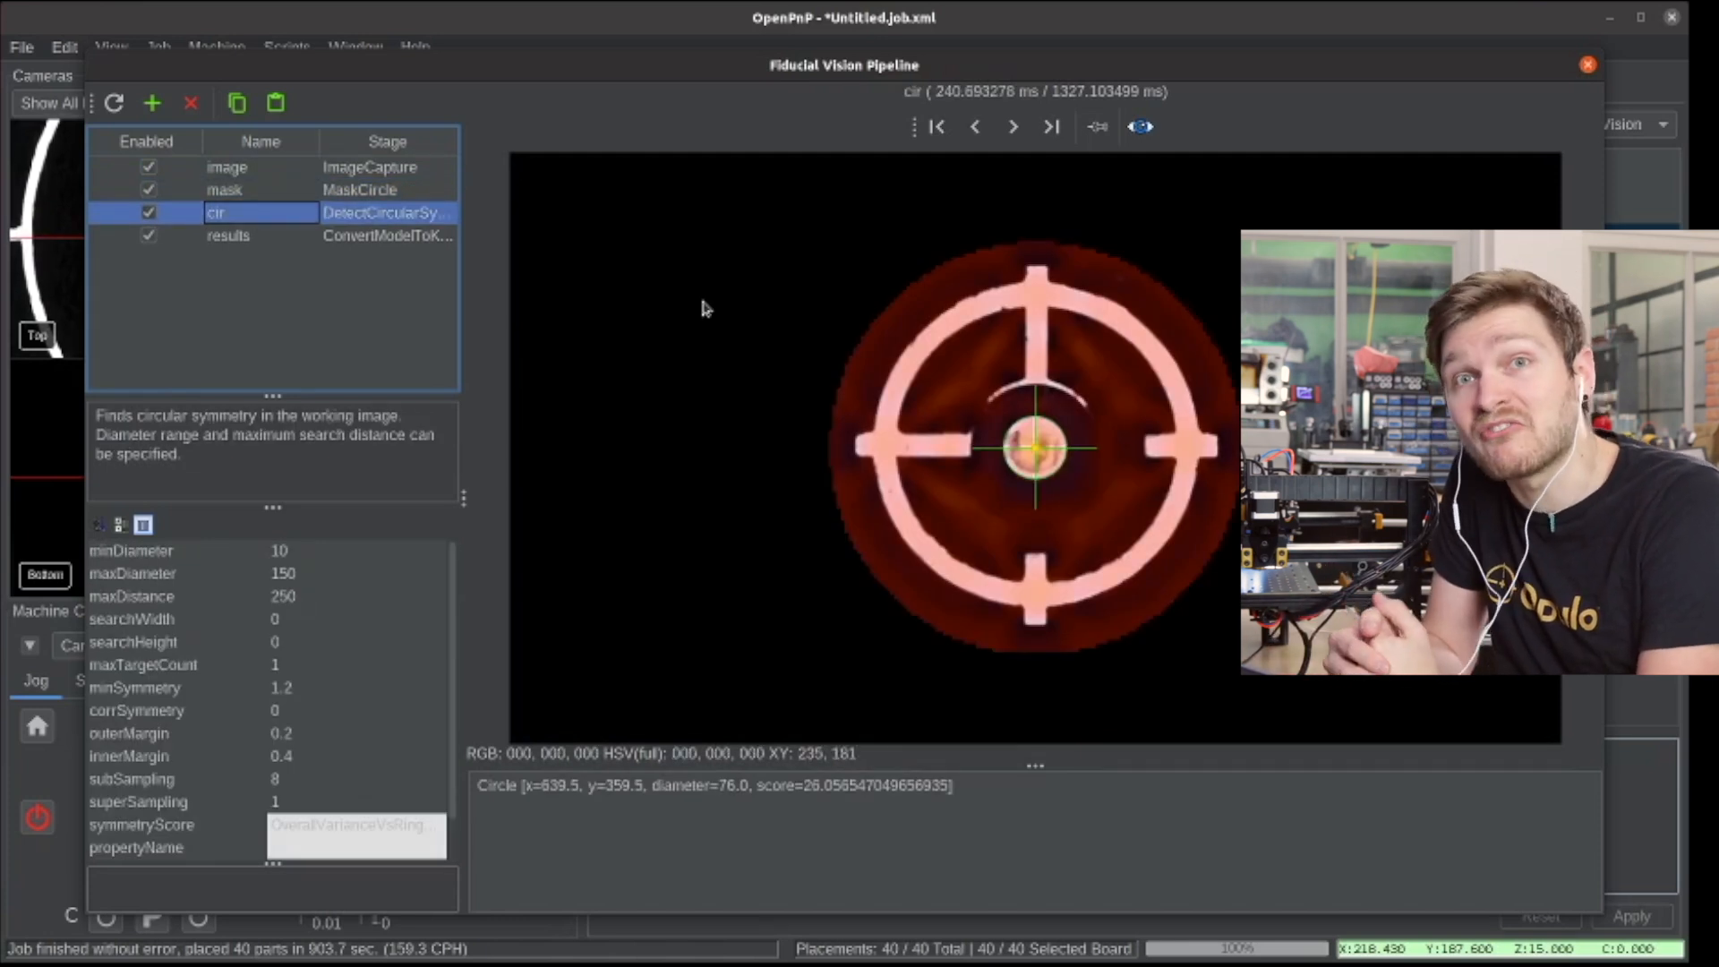
pyautogui.click(281, 238)
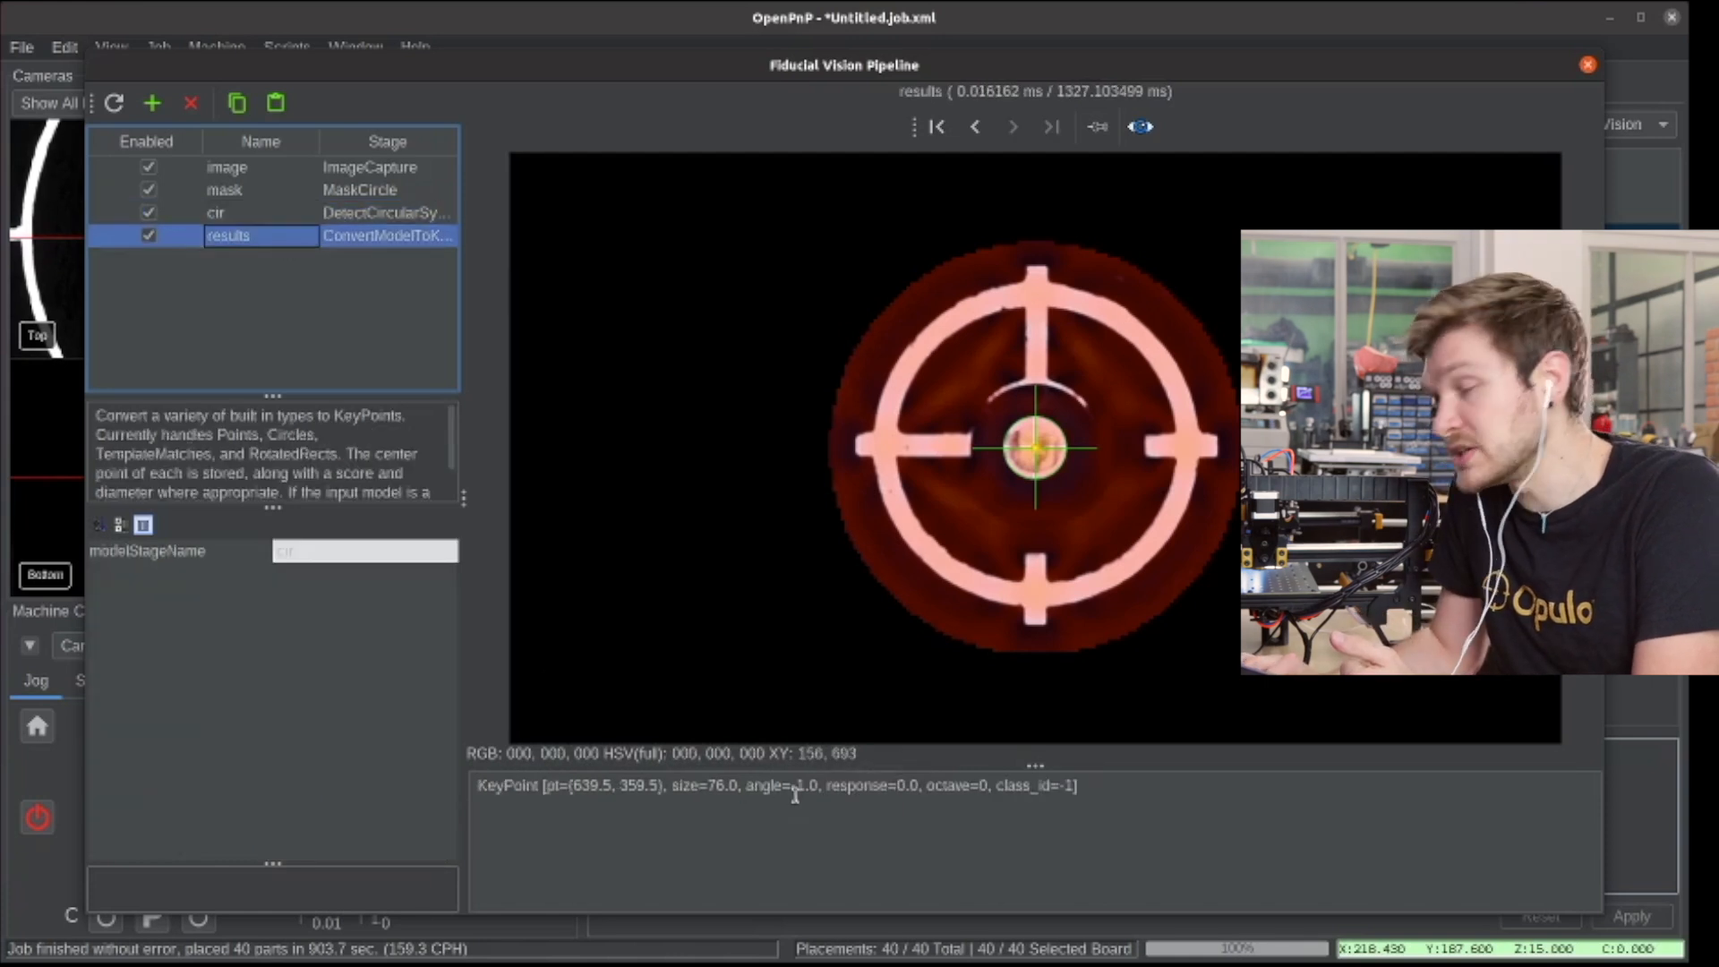
# - Examine the cir stage's parameters, including maxDiameter, minDiameter and minSymmetry
pyautogui.press('Up')
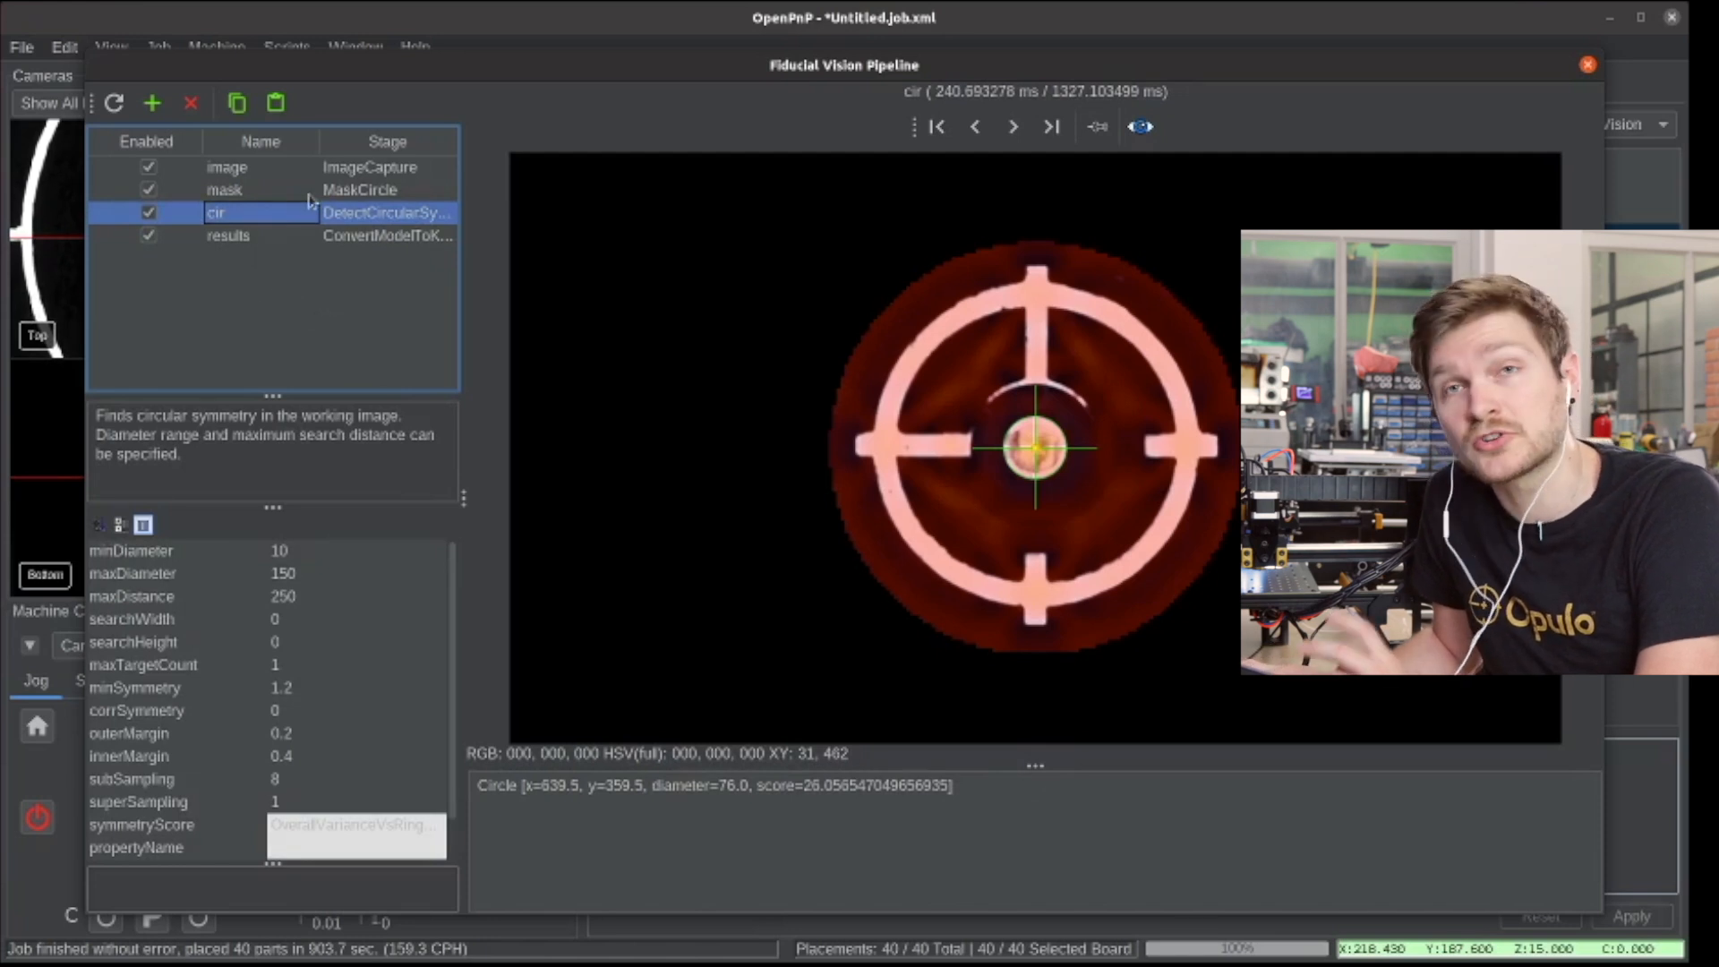
pyautogui.scroll(-2, 363, 632)
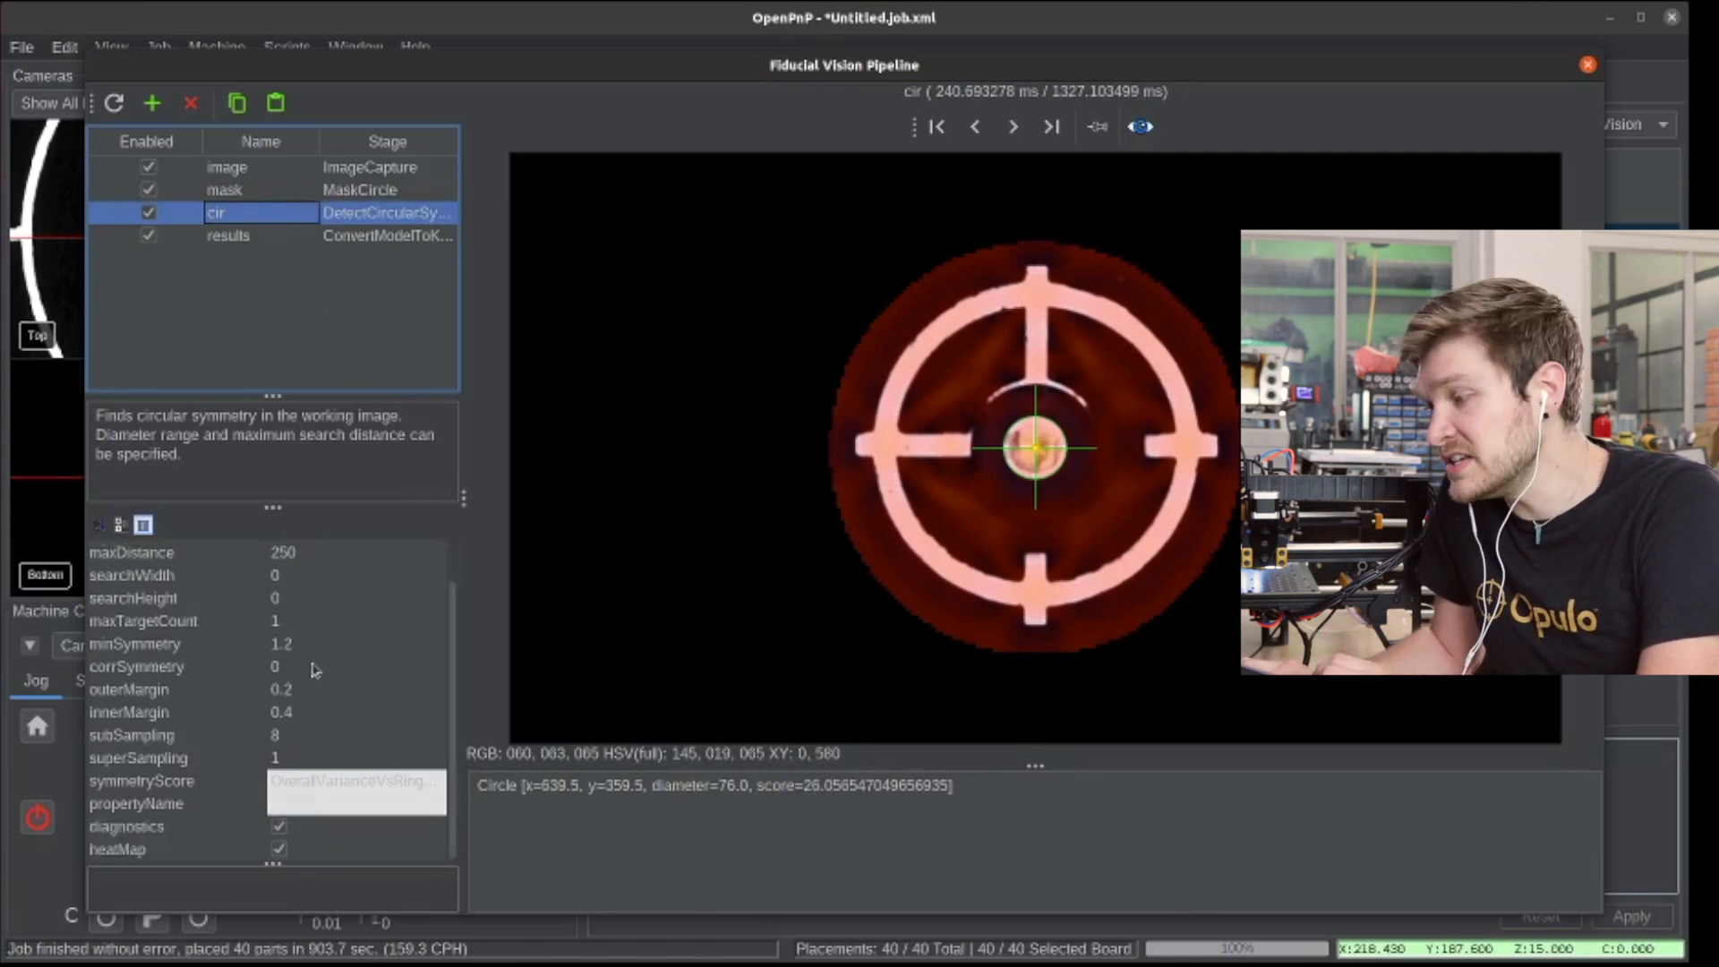
pyautogui.scroll(2, 308, 644)
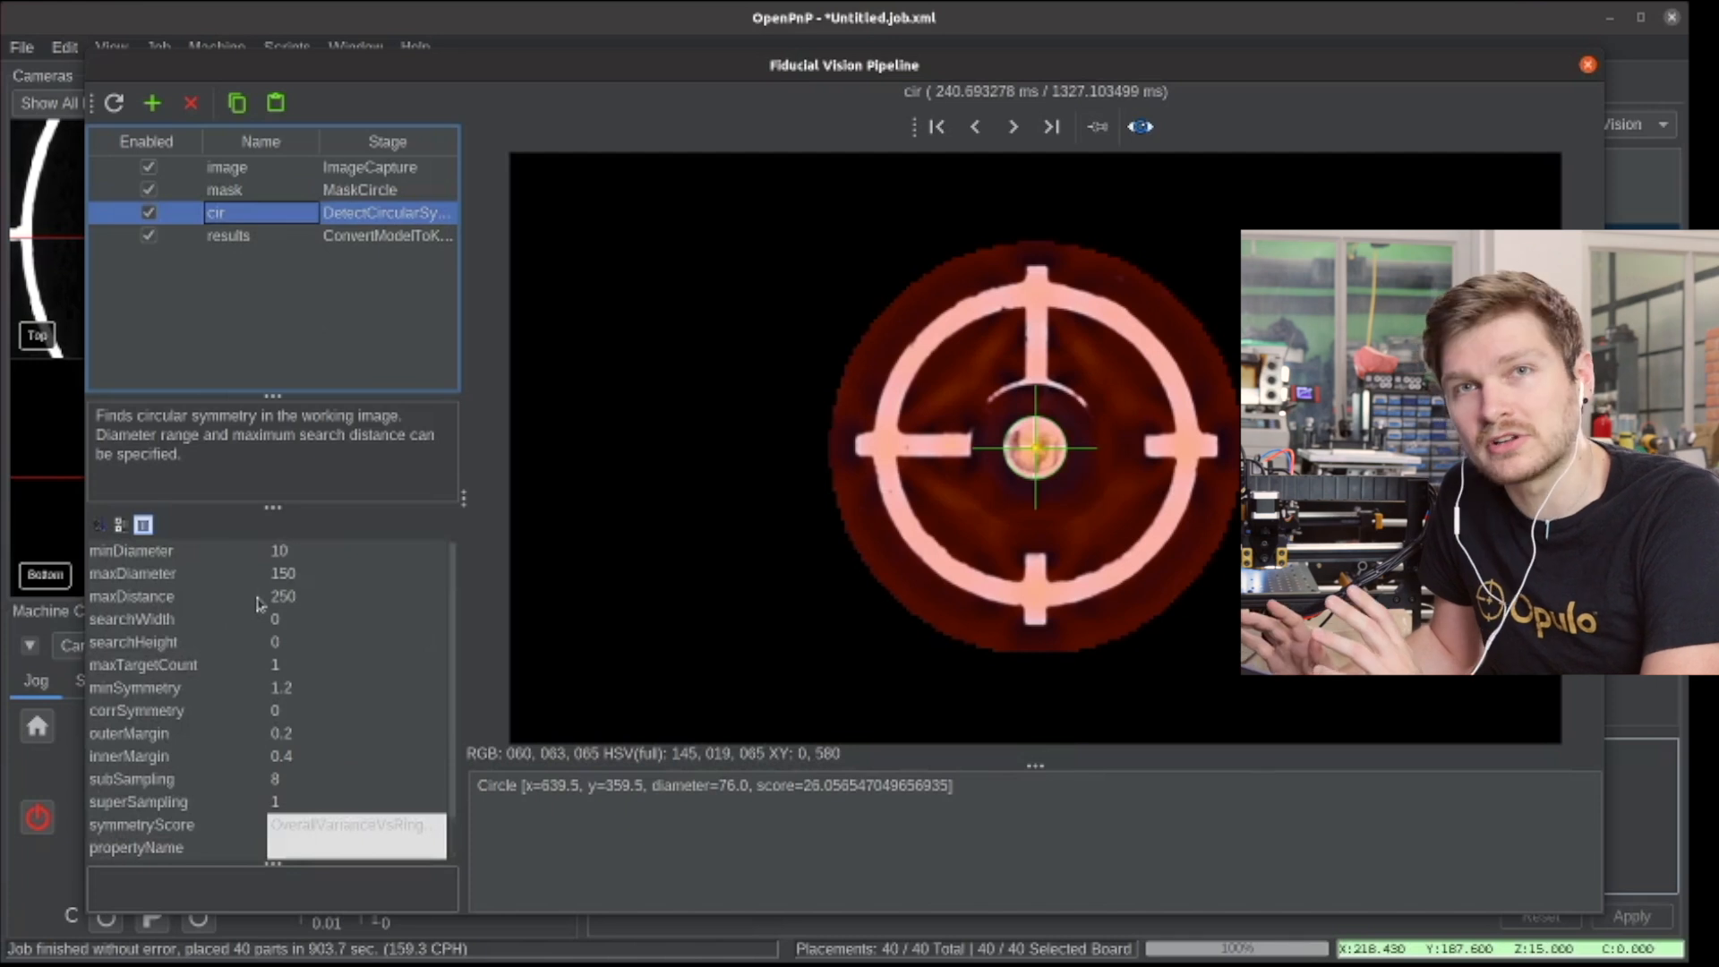
pyautogui.click(223, 574)
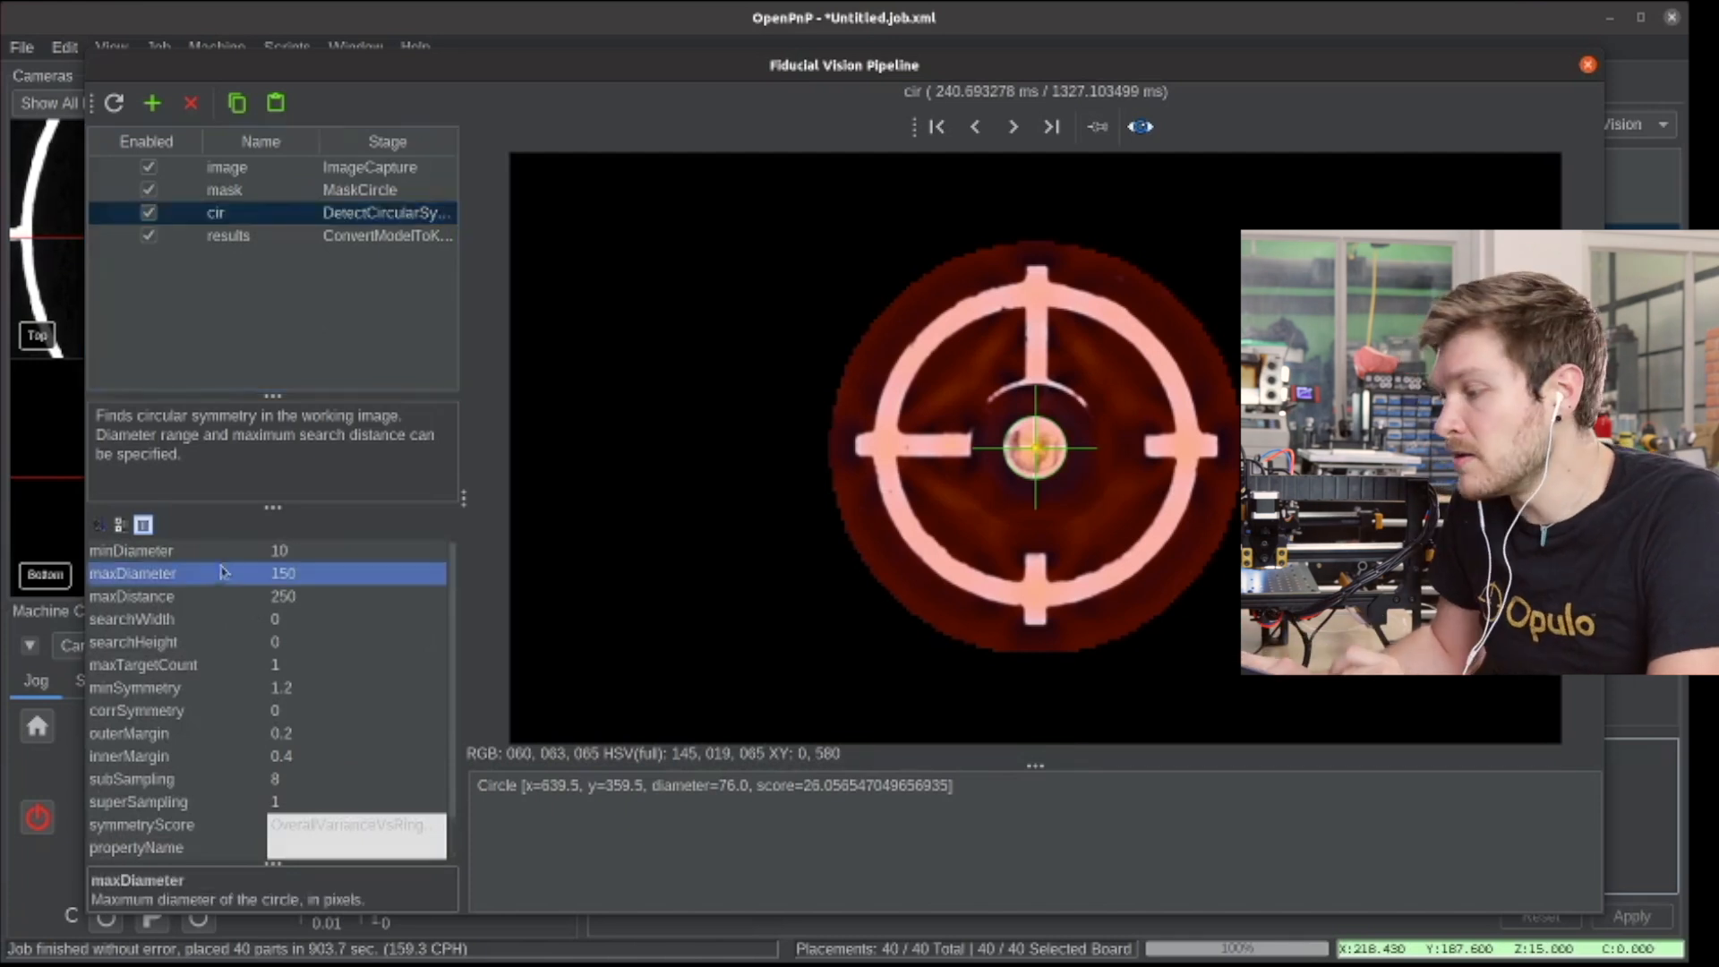
pyautogui.click(192, 552)
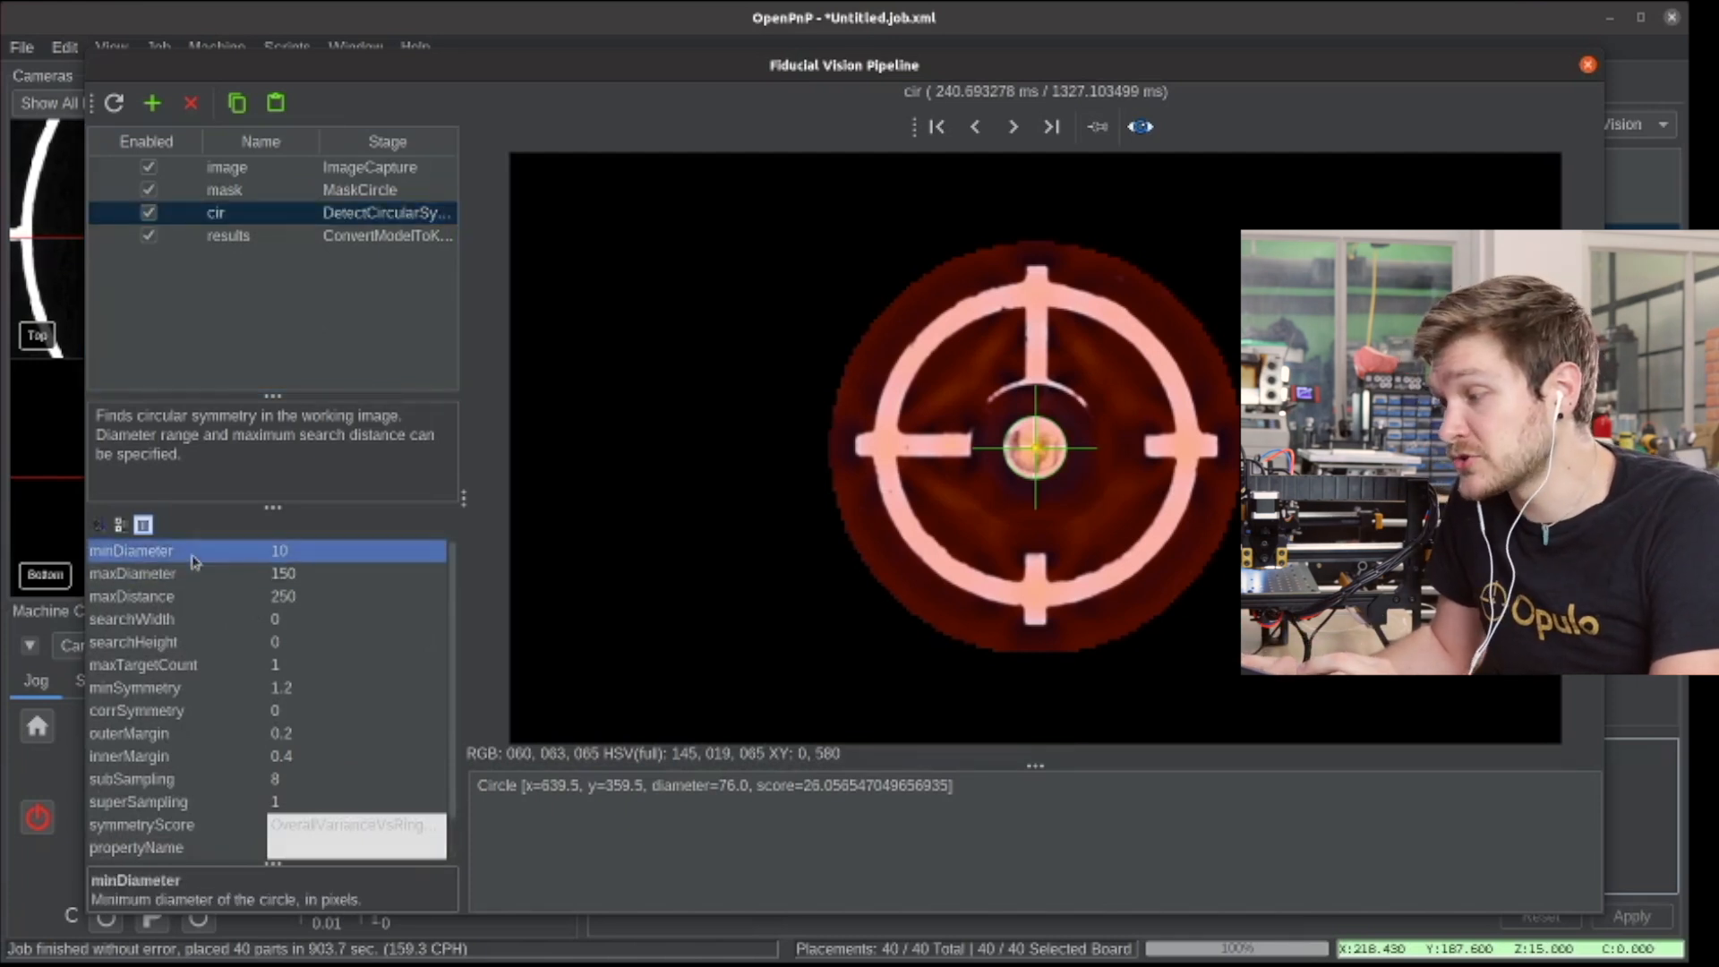
pyautogui.click(193, 578)
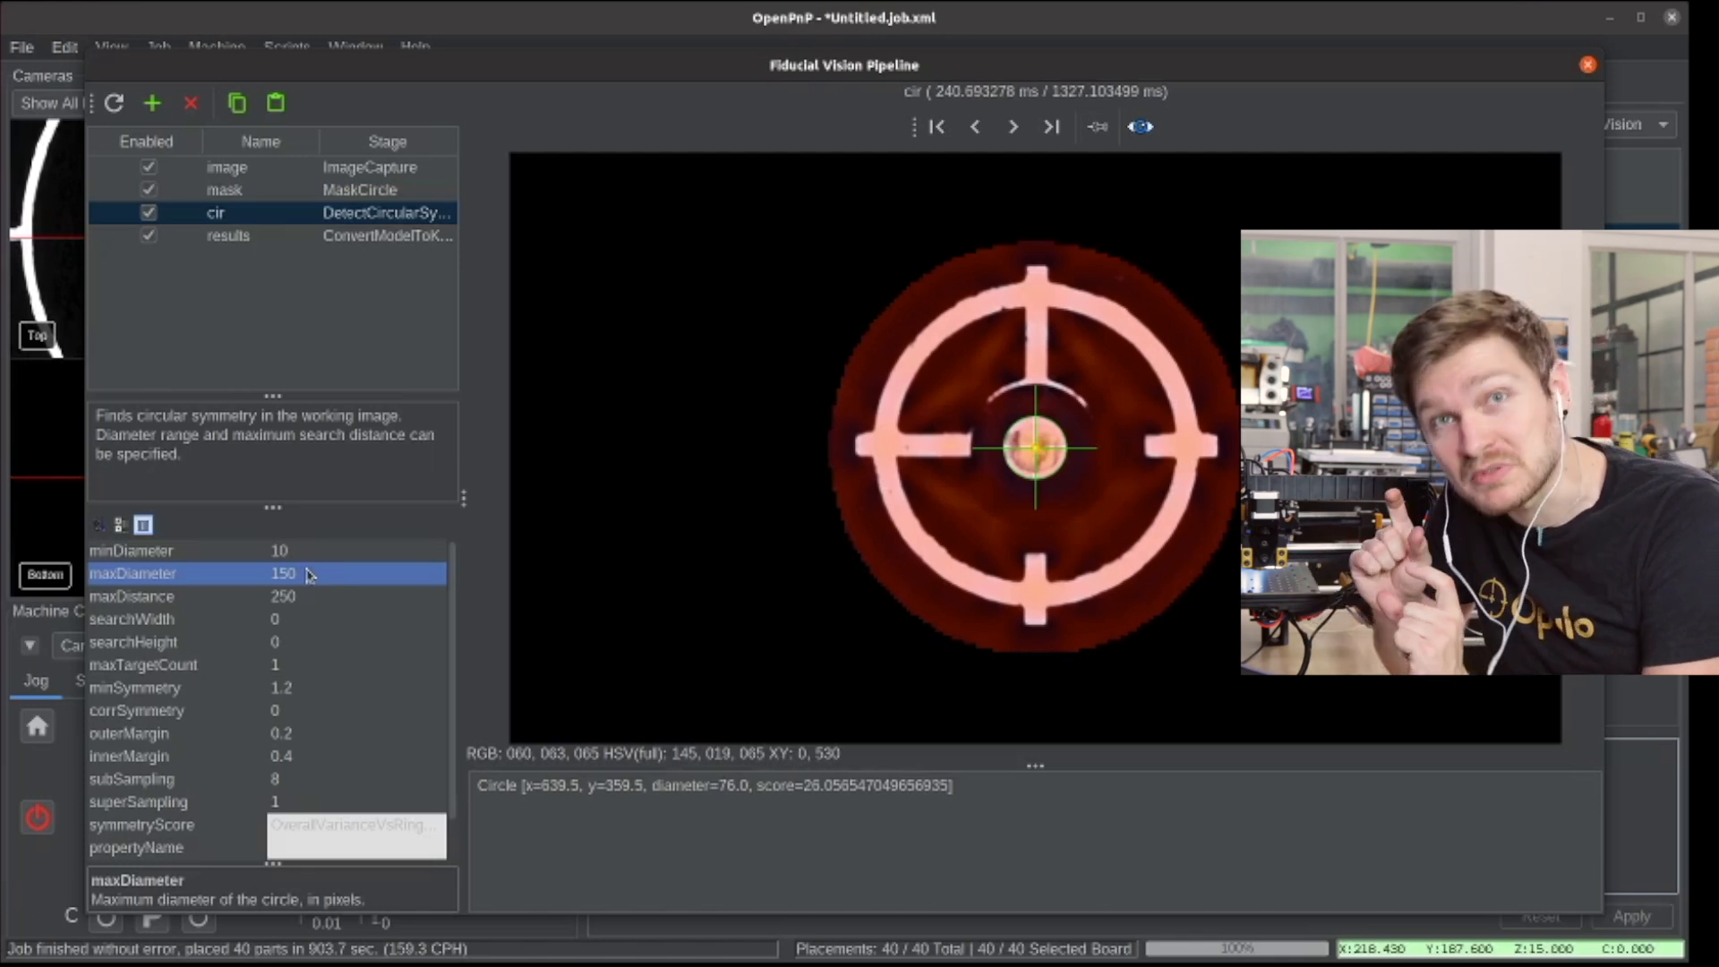
pyautogui.click(341, 694)
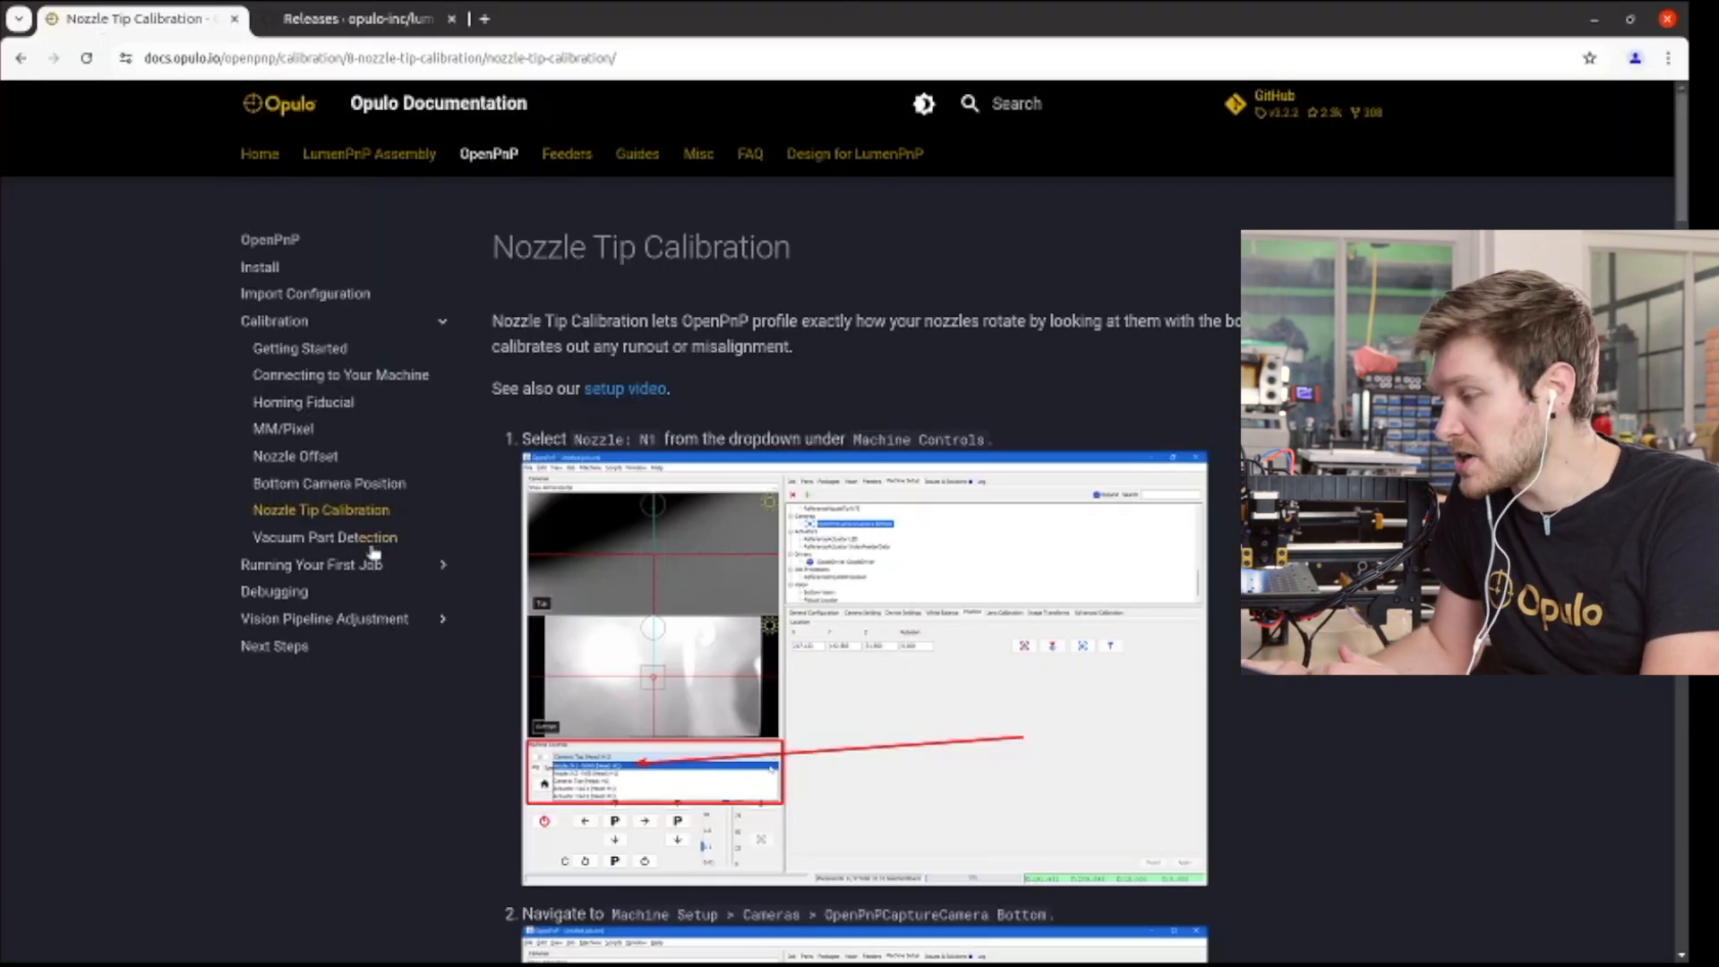
# - In the Opulo documentation, open the Homing Fiducial Pipeline page and copy the circular symmetry method's pipeline code
pyautogui.click(346, 618)
pyautogui.click(491, 153)
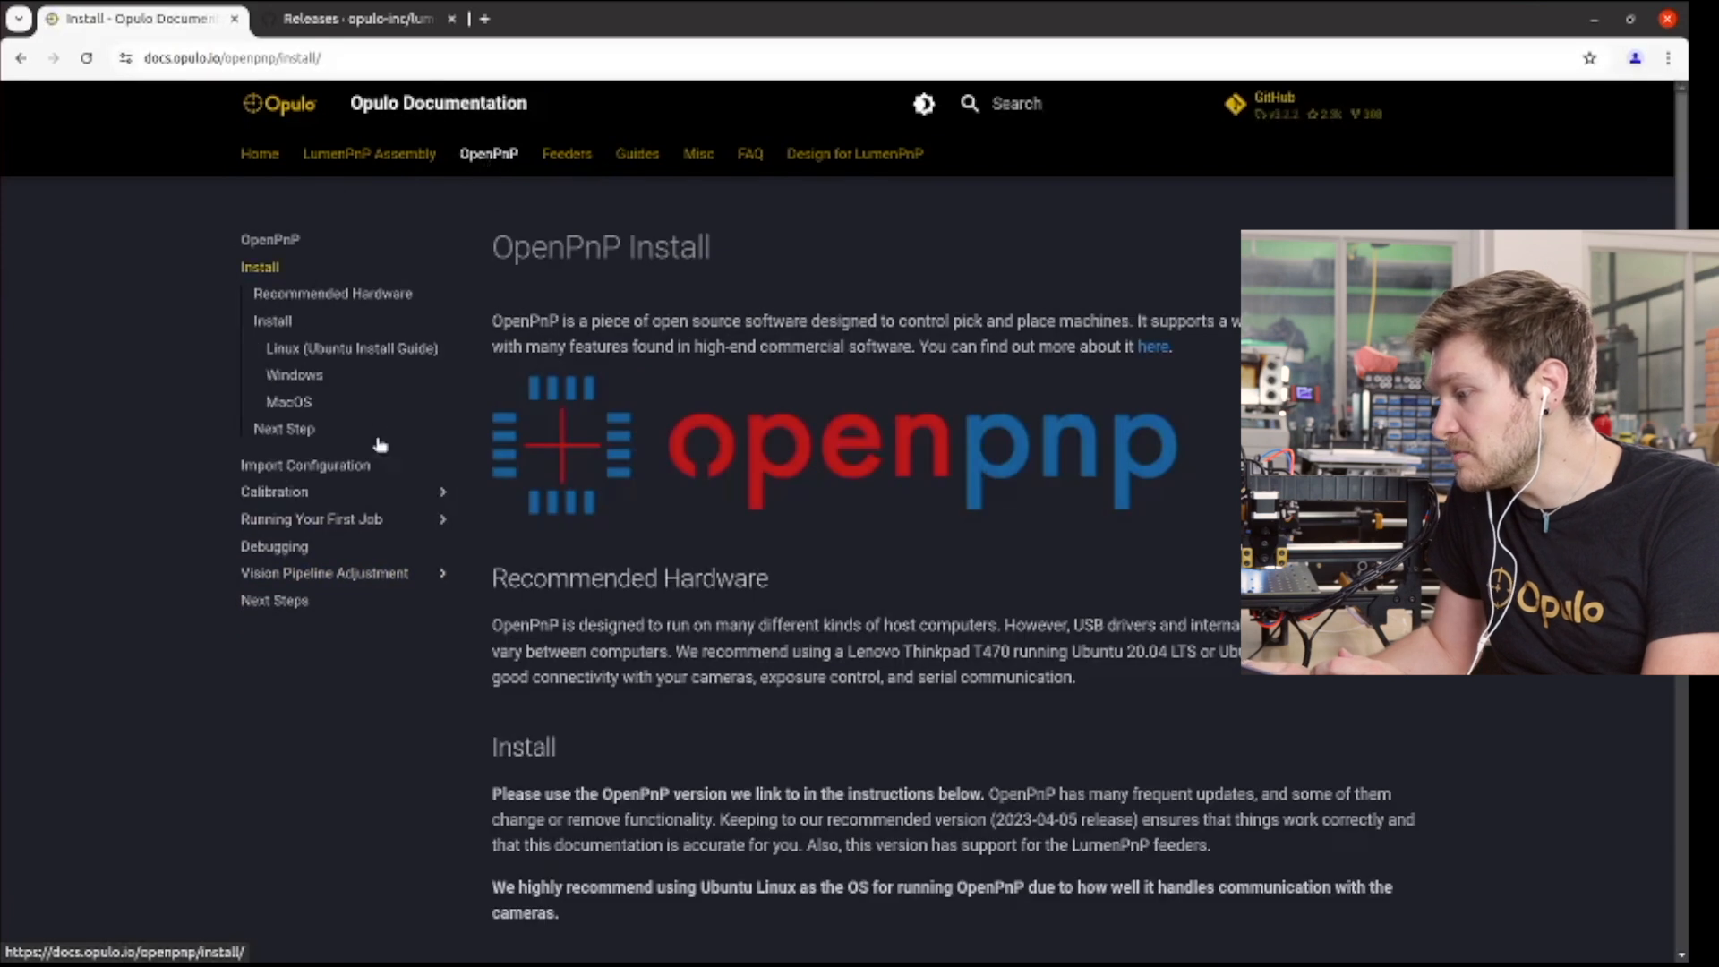
pyautogui.click(324, 575)
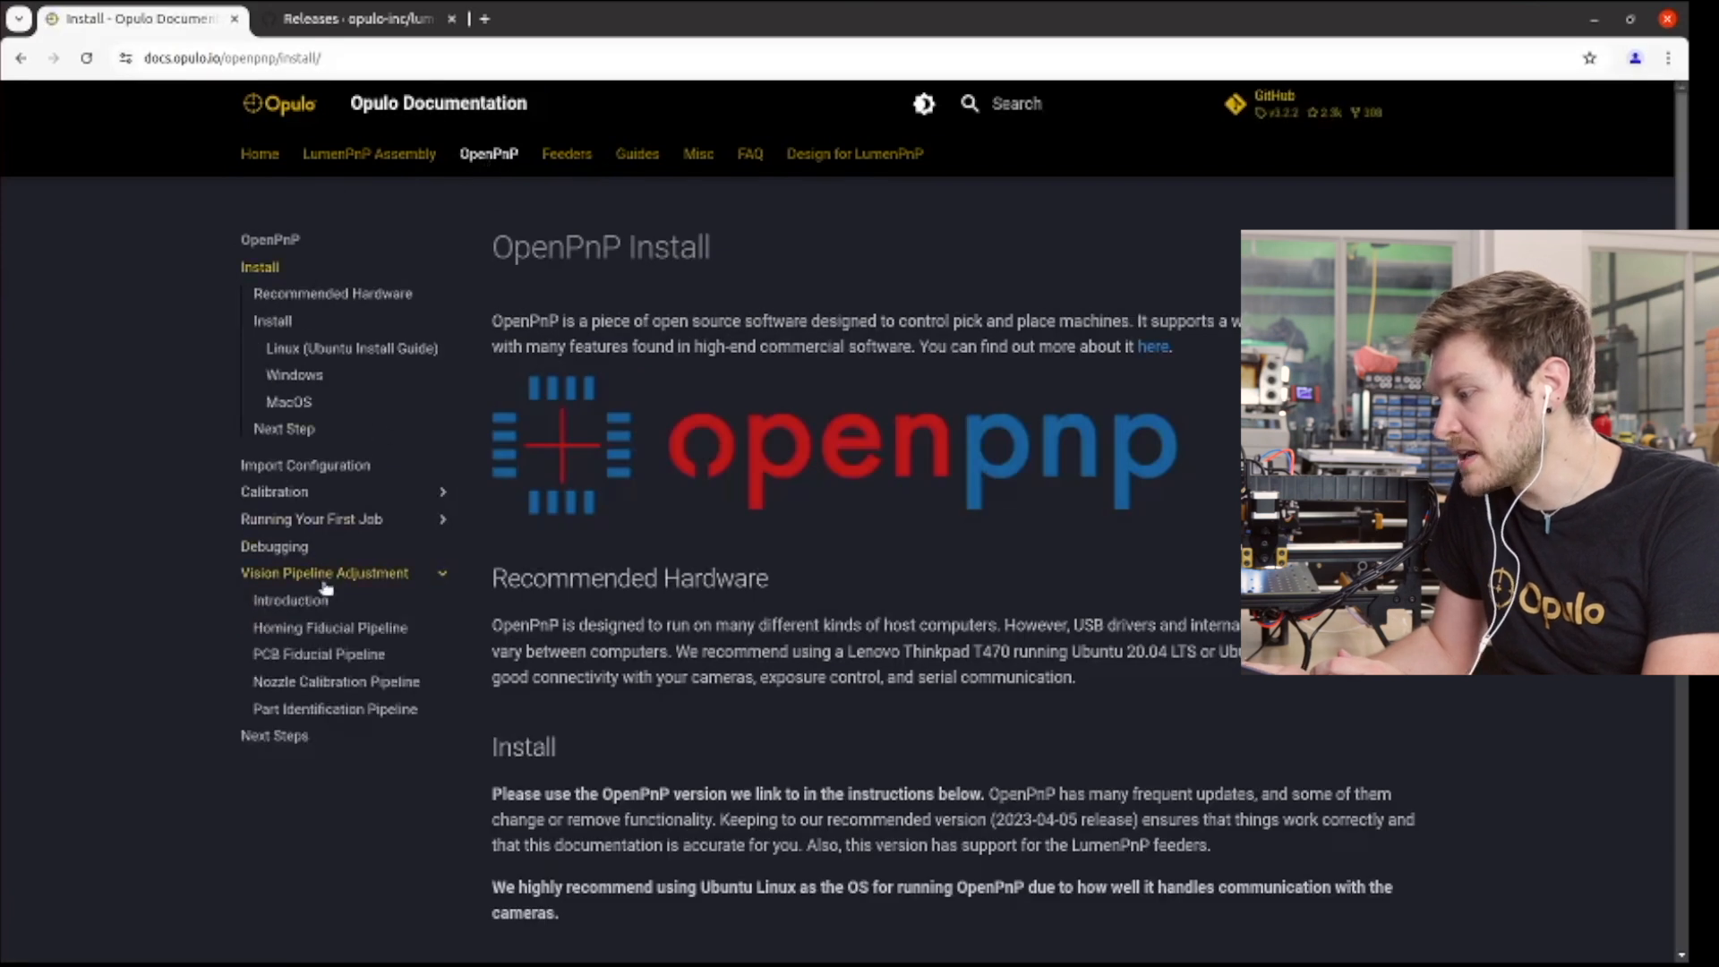
pyautogui.click(305, 629)
pyautogui.scroll(-10, 1120, 513)
pyautogui.scroll(-15, 1161, 514)
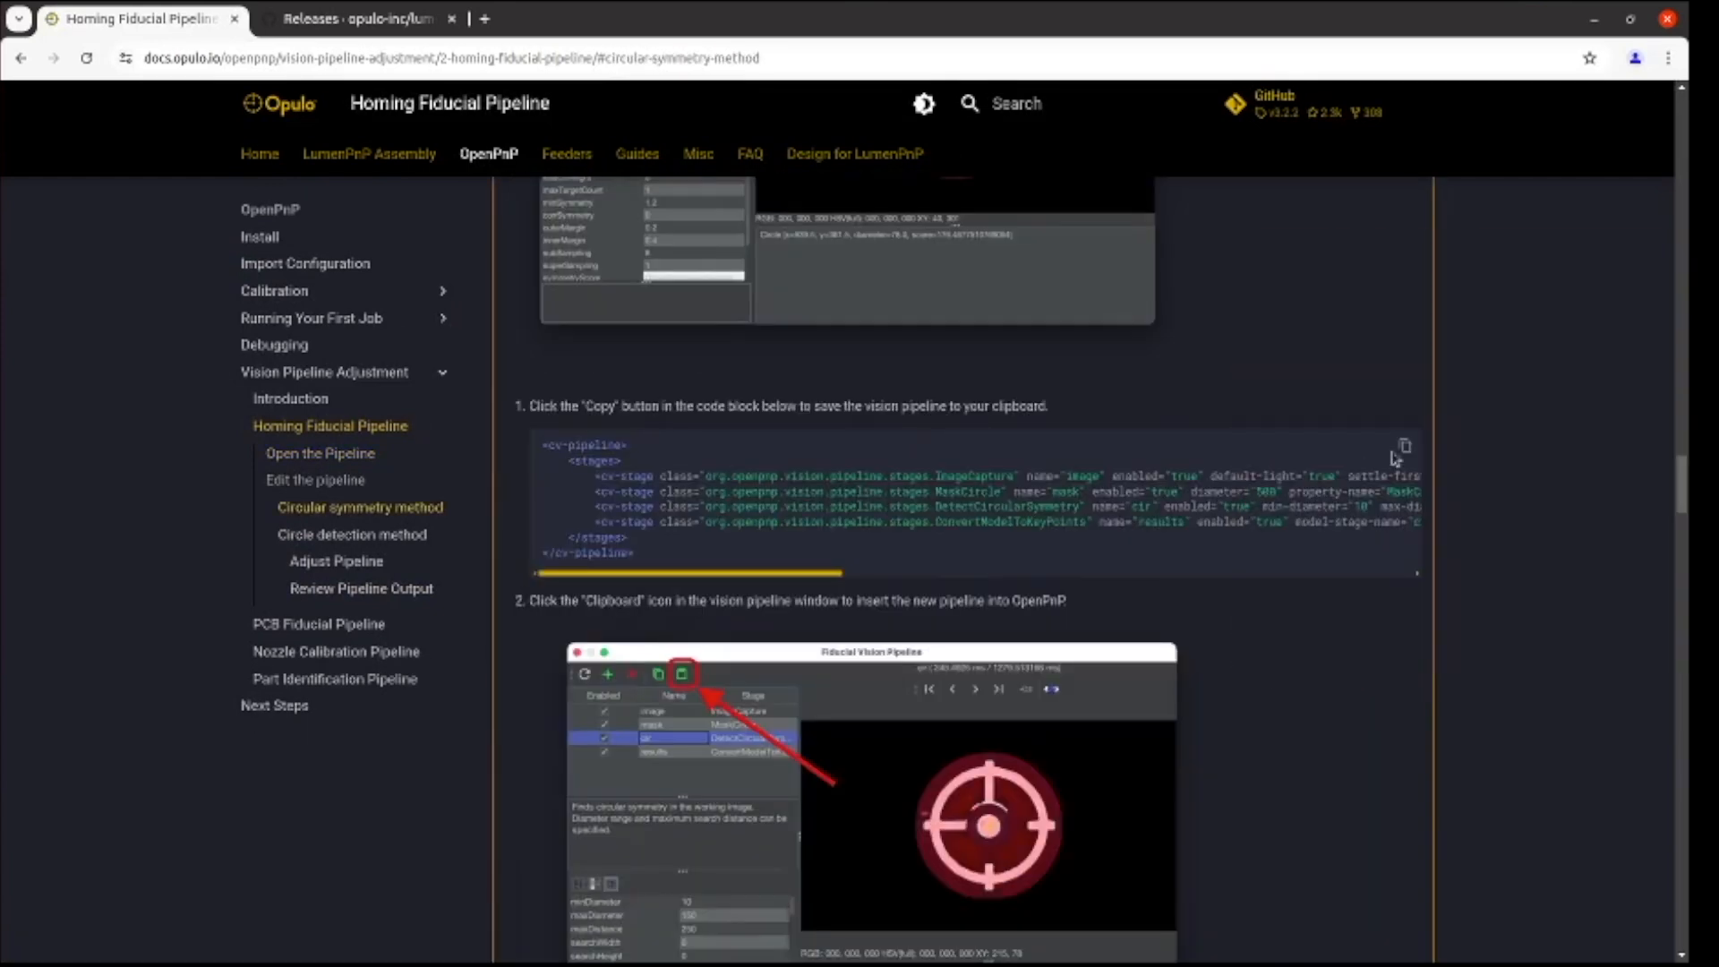
pyautogui.click(1404, 449)
# - Back in OpenPnP, replace the fiducial vision pipeline with the copied definition, then close the editor and save the pipeline changes
pyautogui.hotkey('alt', 'Tab')
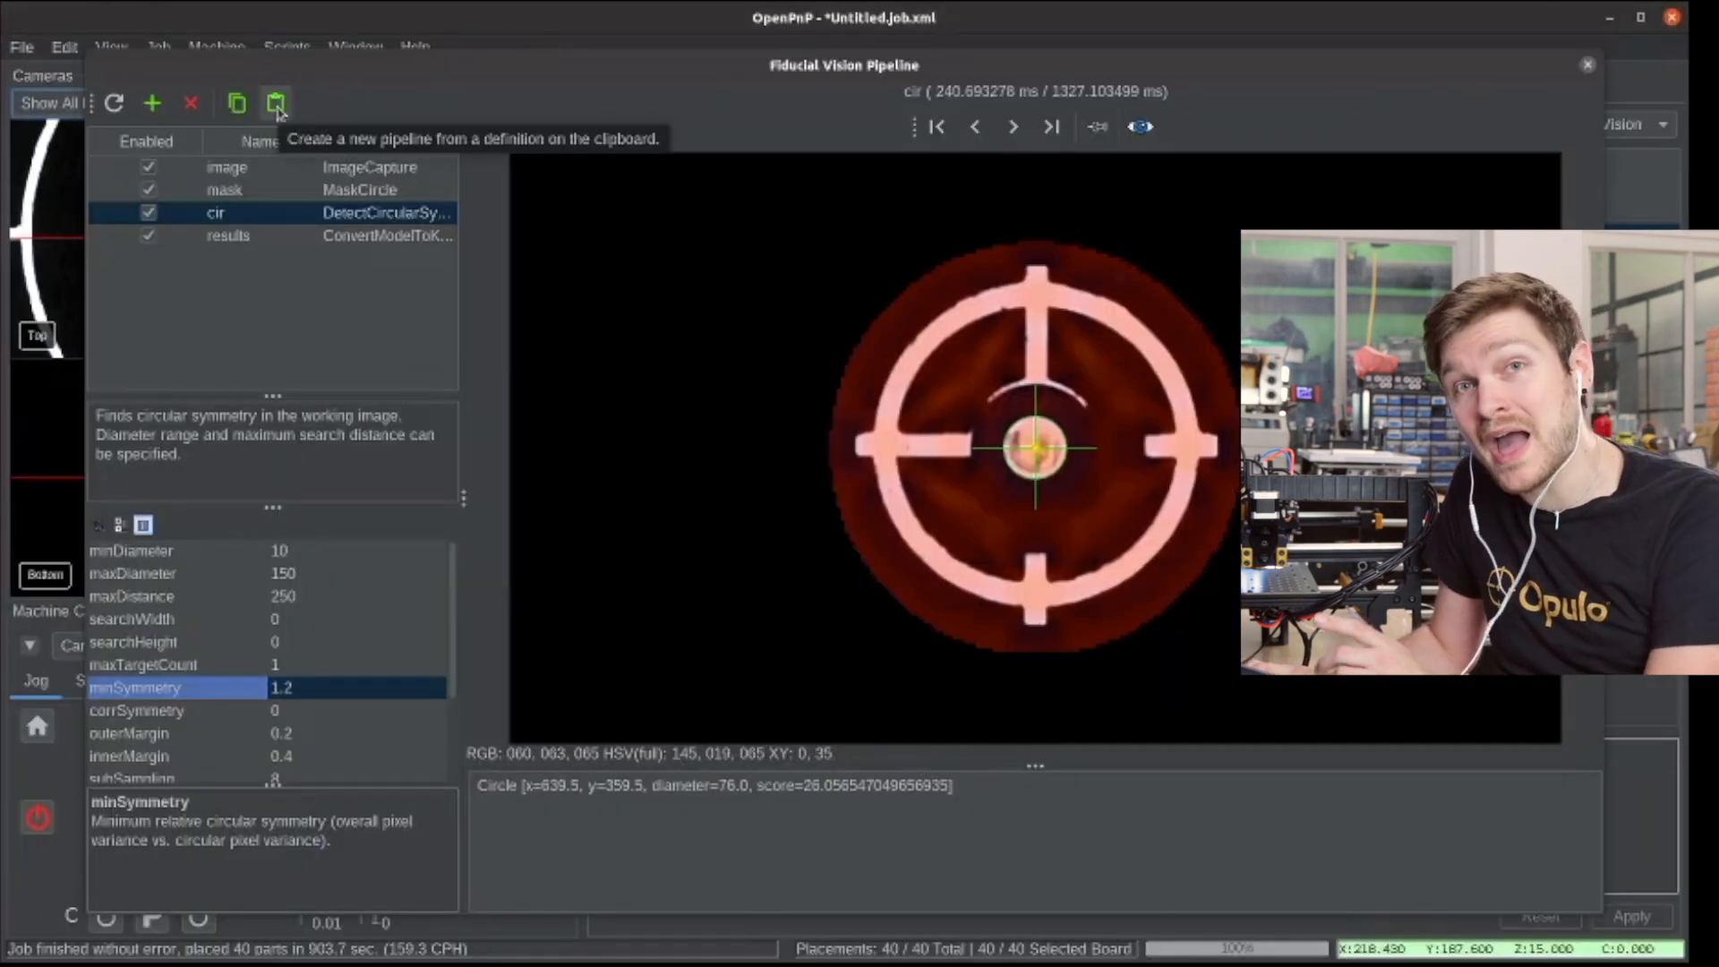
pyautogui.click(276, 105)
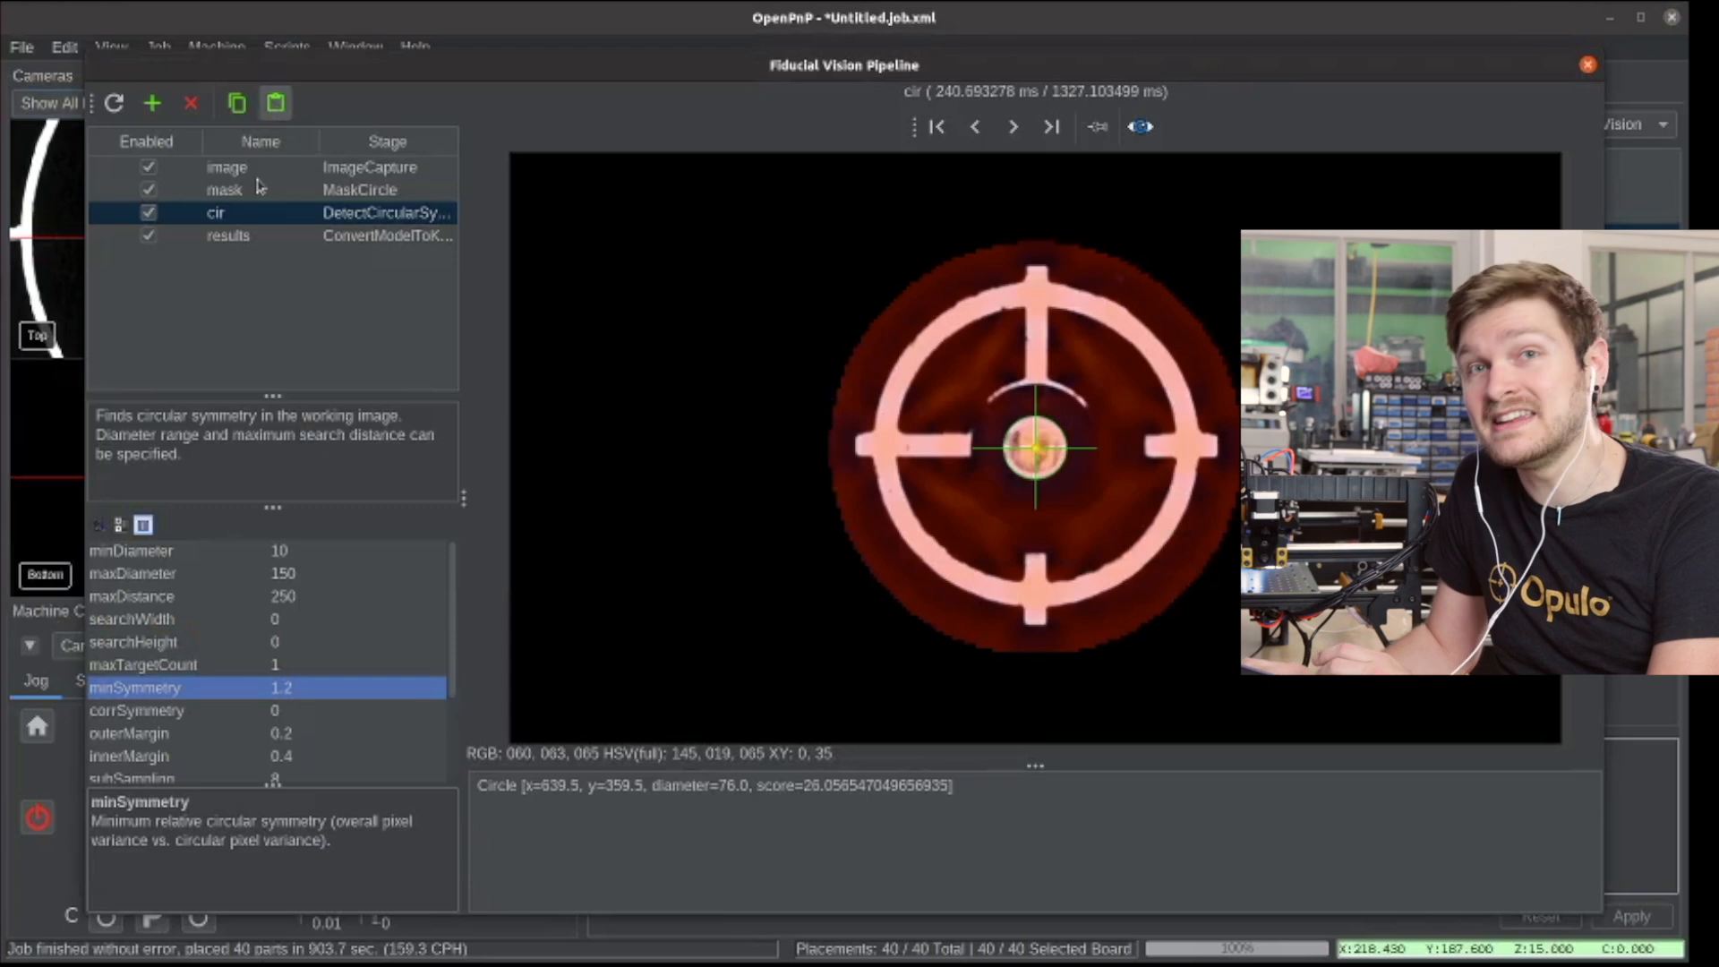
pyautogui.press('Down')
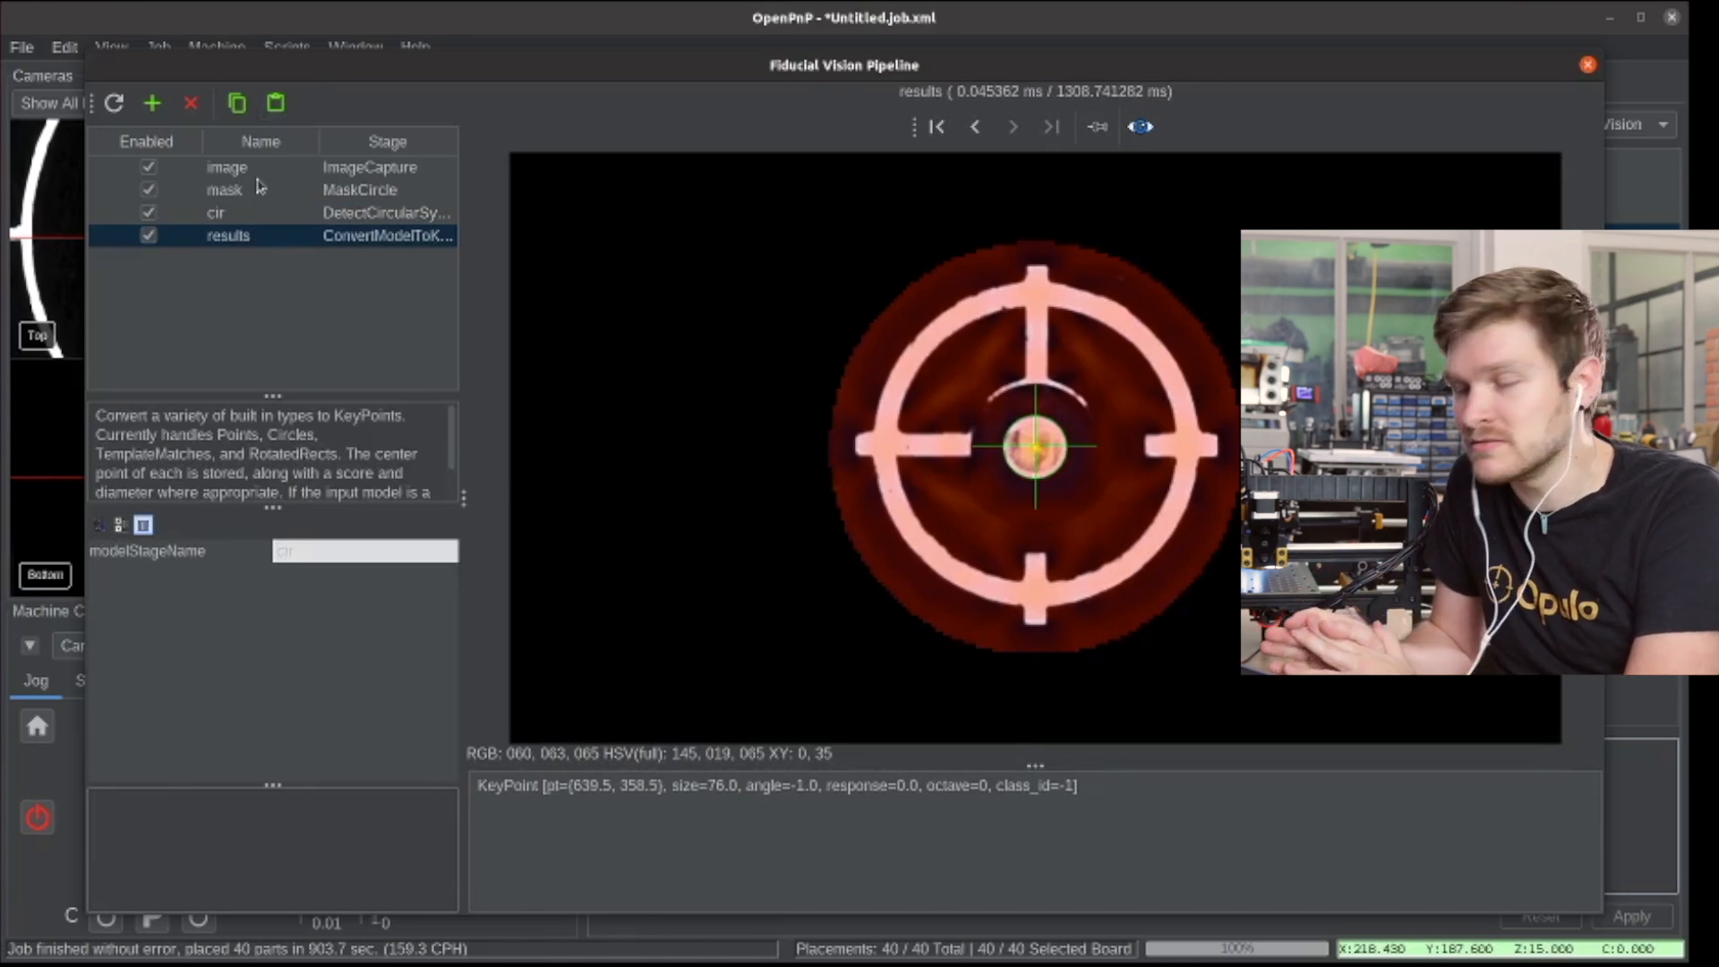
pyautogui.click(266, 61)
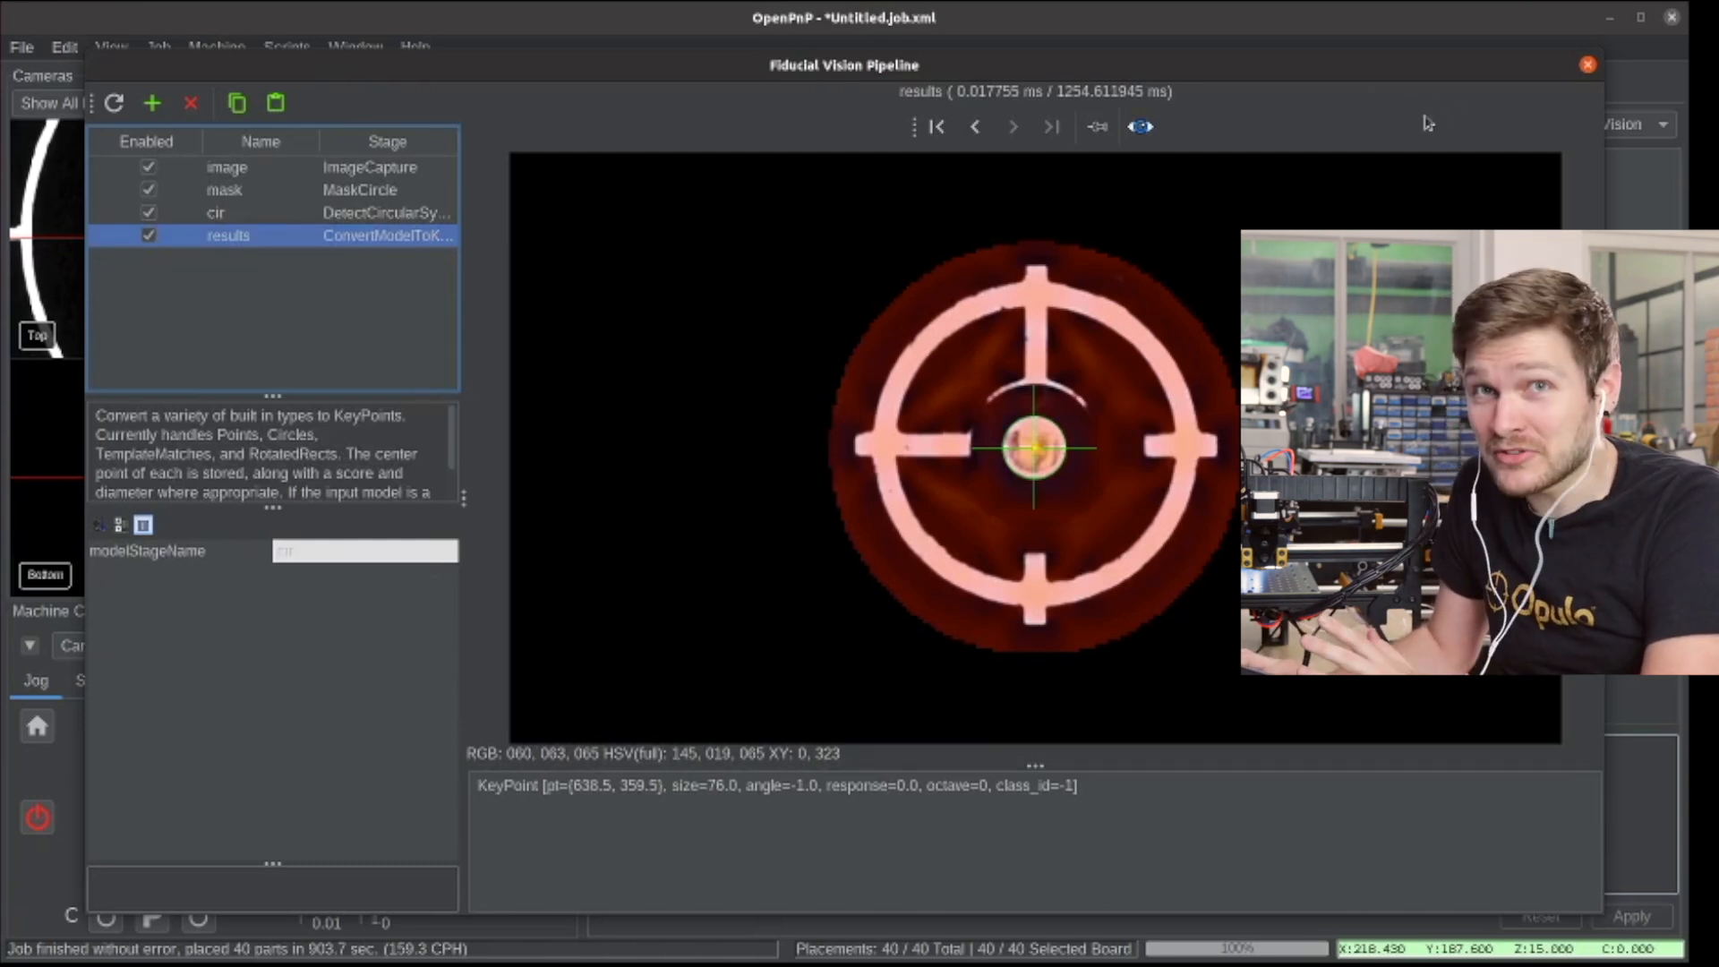
pyautogui.click(1588, 64)
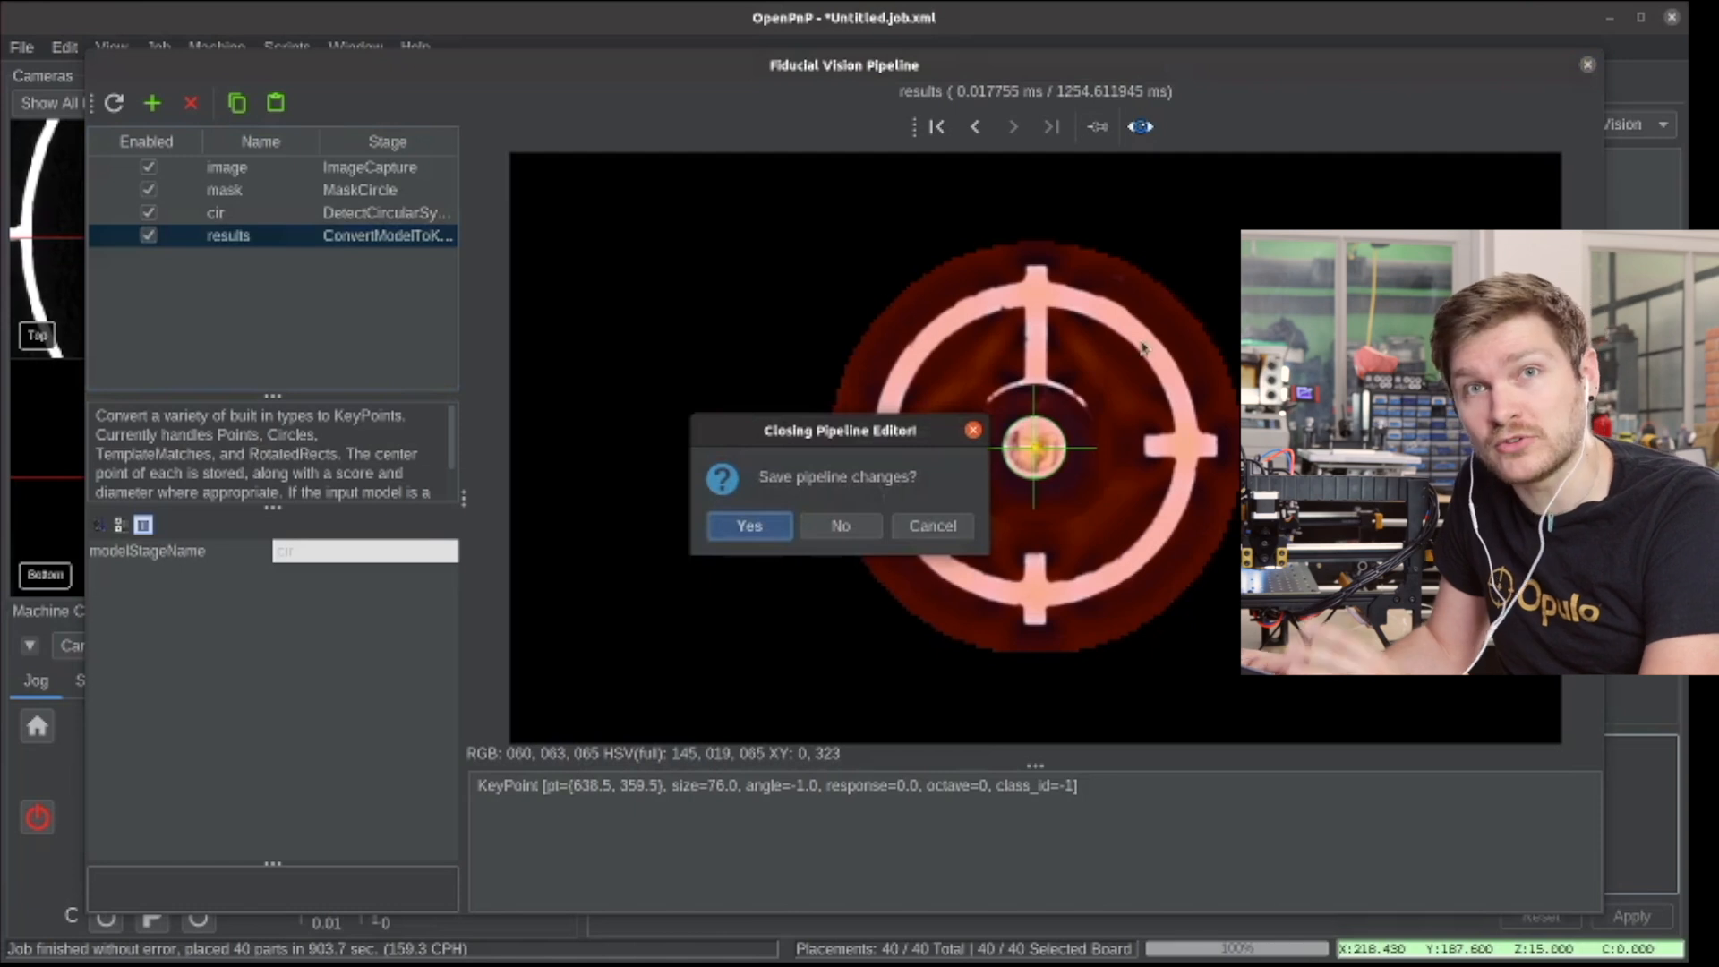
pyautogui.click(751, 527)
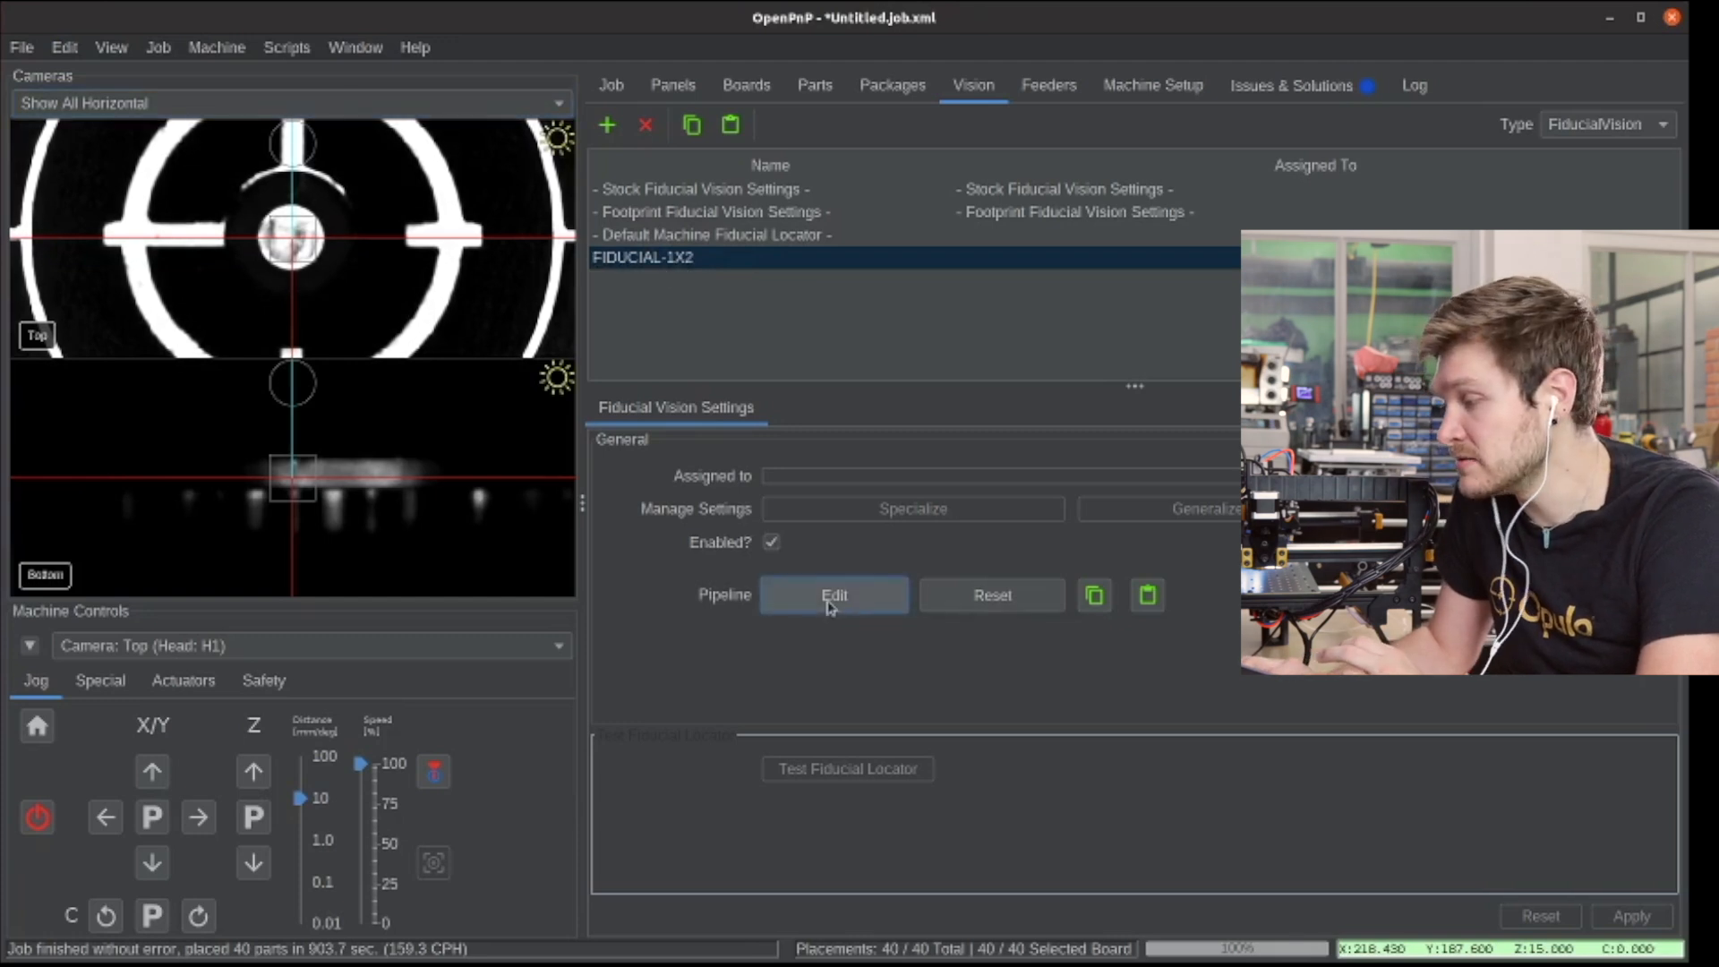
# - Open the pipeline of the FIDUCIAL-1X2 vision settings for editing
pyautogui.click(833, 597)
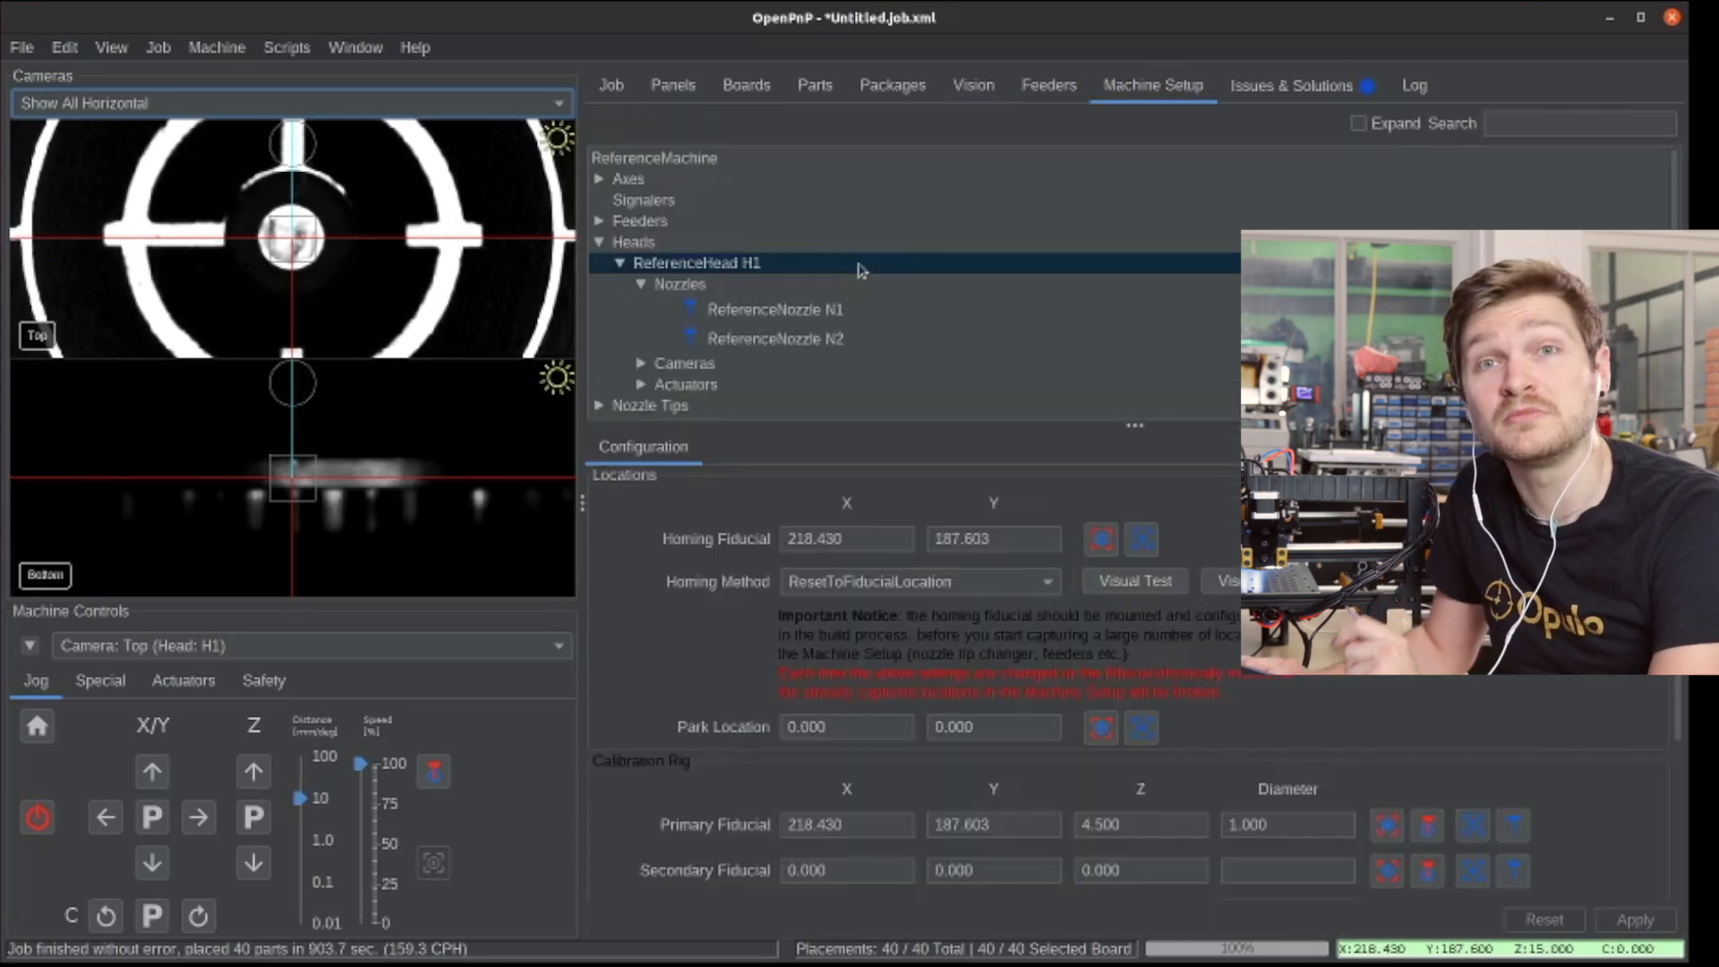
# - Open the calibration settings of nozzle tip N045 in the machine setup and move the tip over the bottom camera
pyautogui.scroll(-3, 859, 268)
pyautogui.click(598, 273)
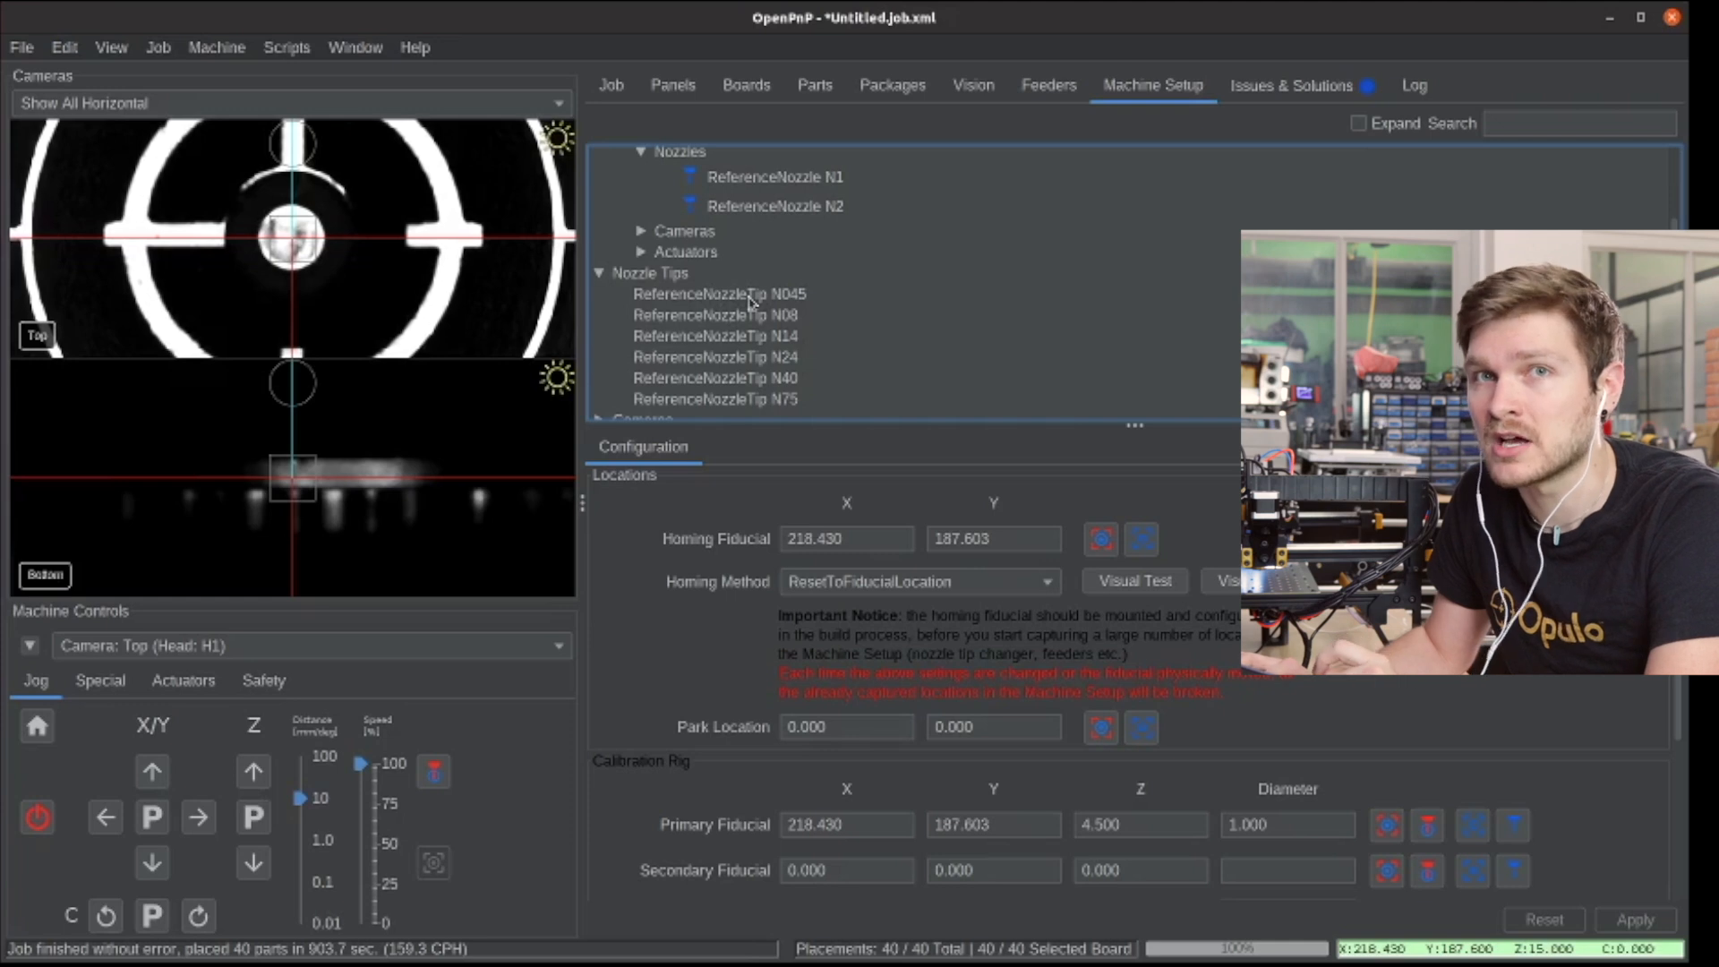
pyautogui.click(751, 298)
pyautogui.click(990, 451)
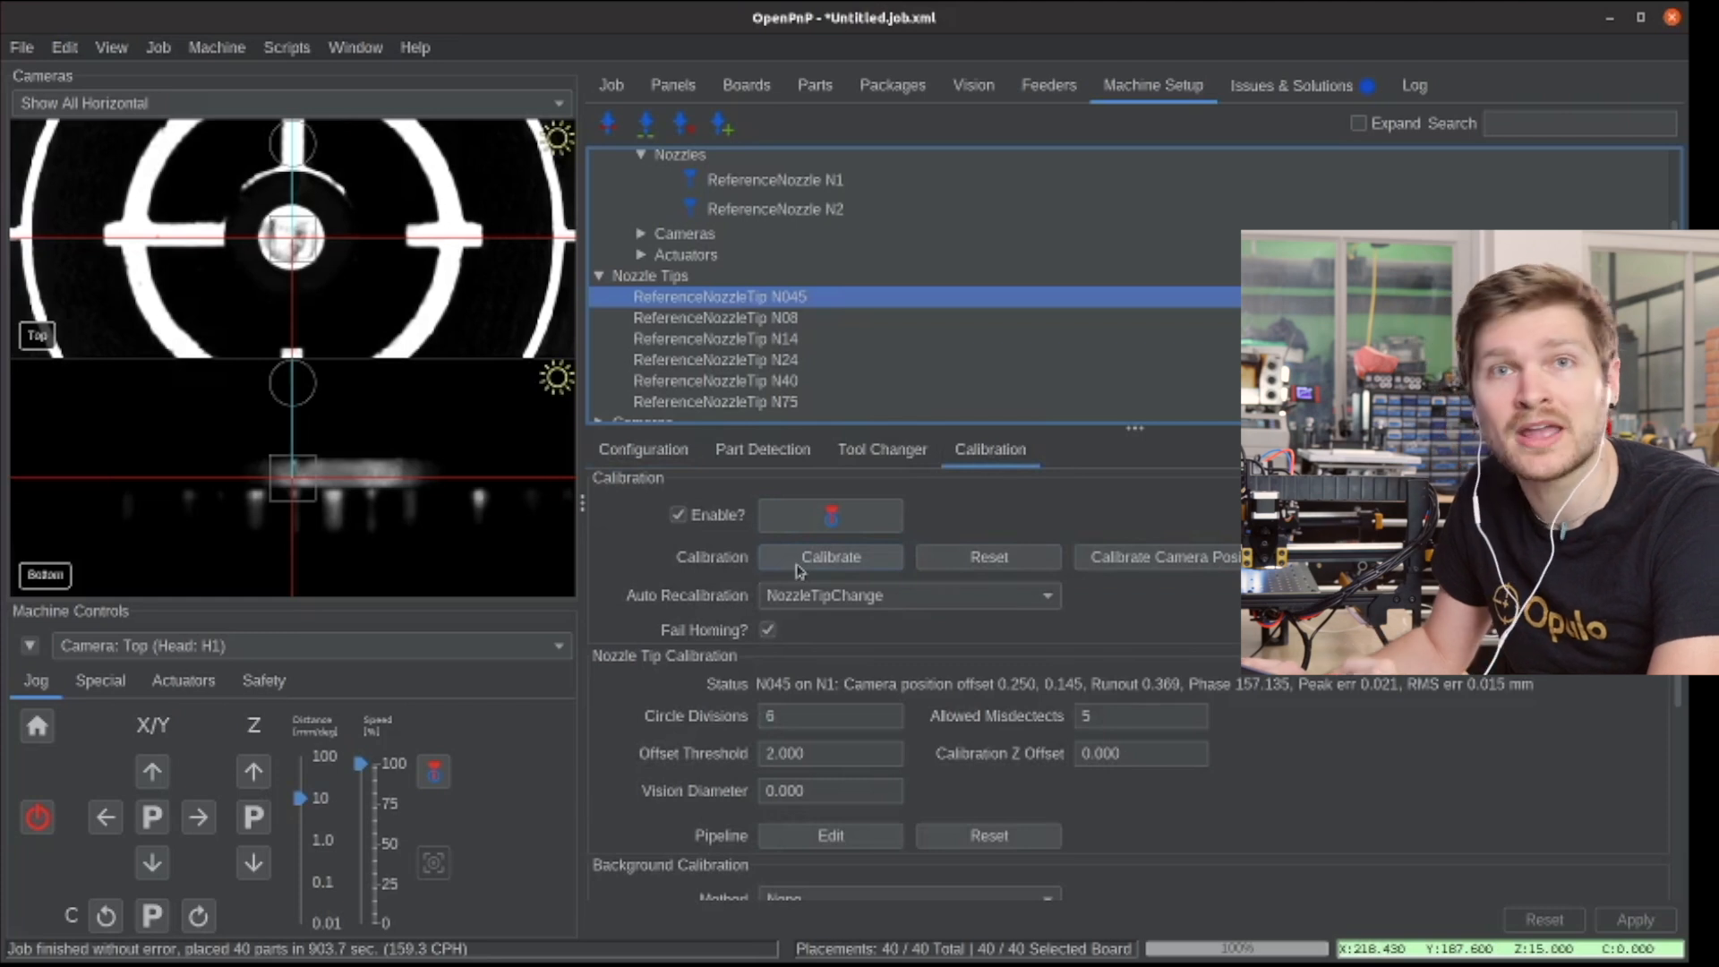
pyautogui.scroll(-2, 800, 570)
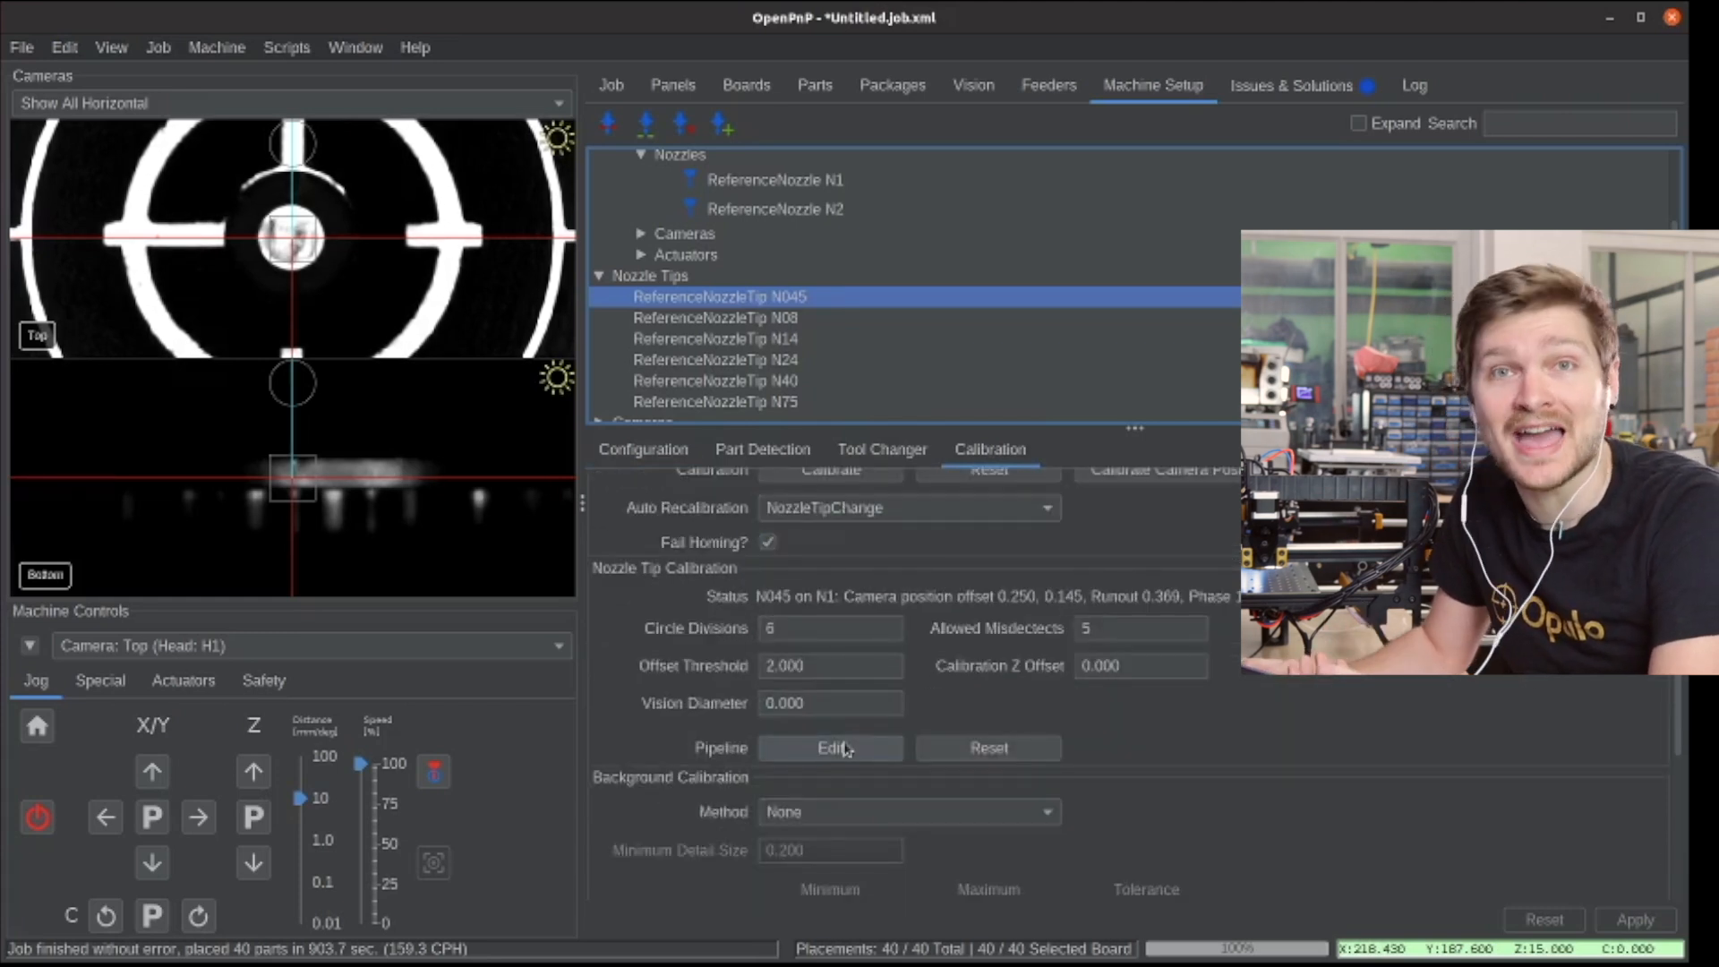
pyautogui.scroll(2, 844, 749)
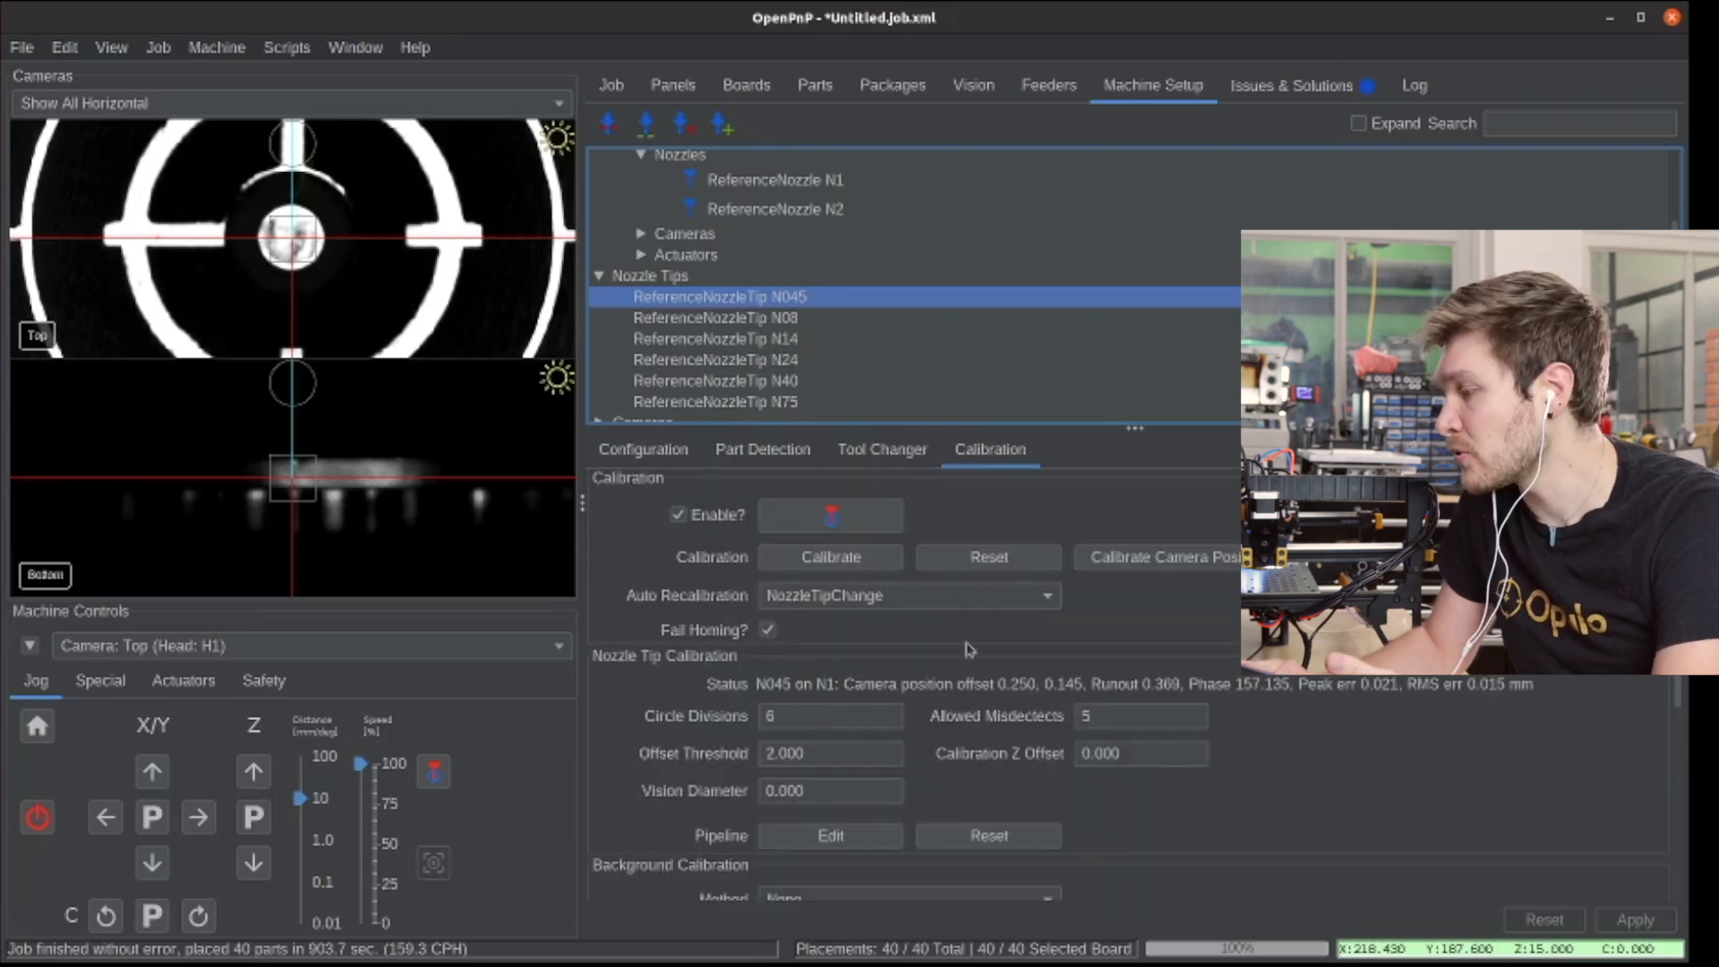
pyautogui.click(828, 519)
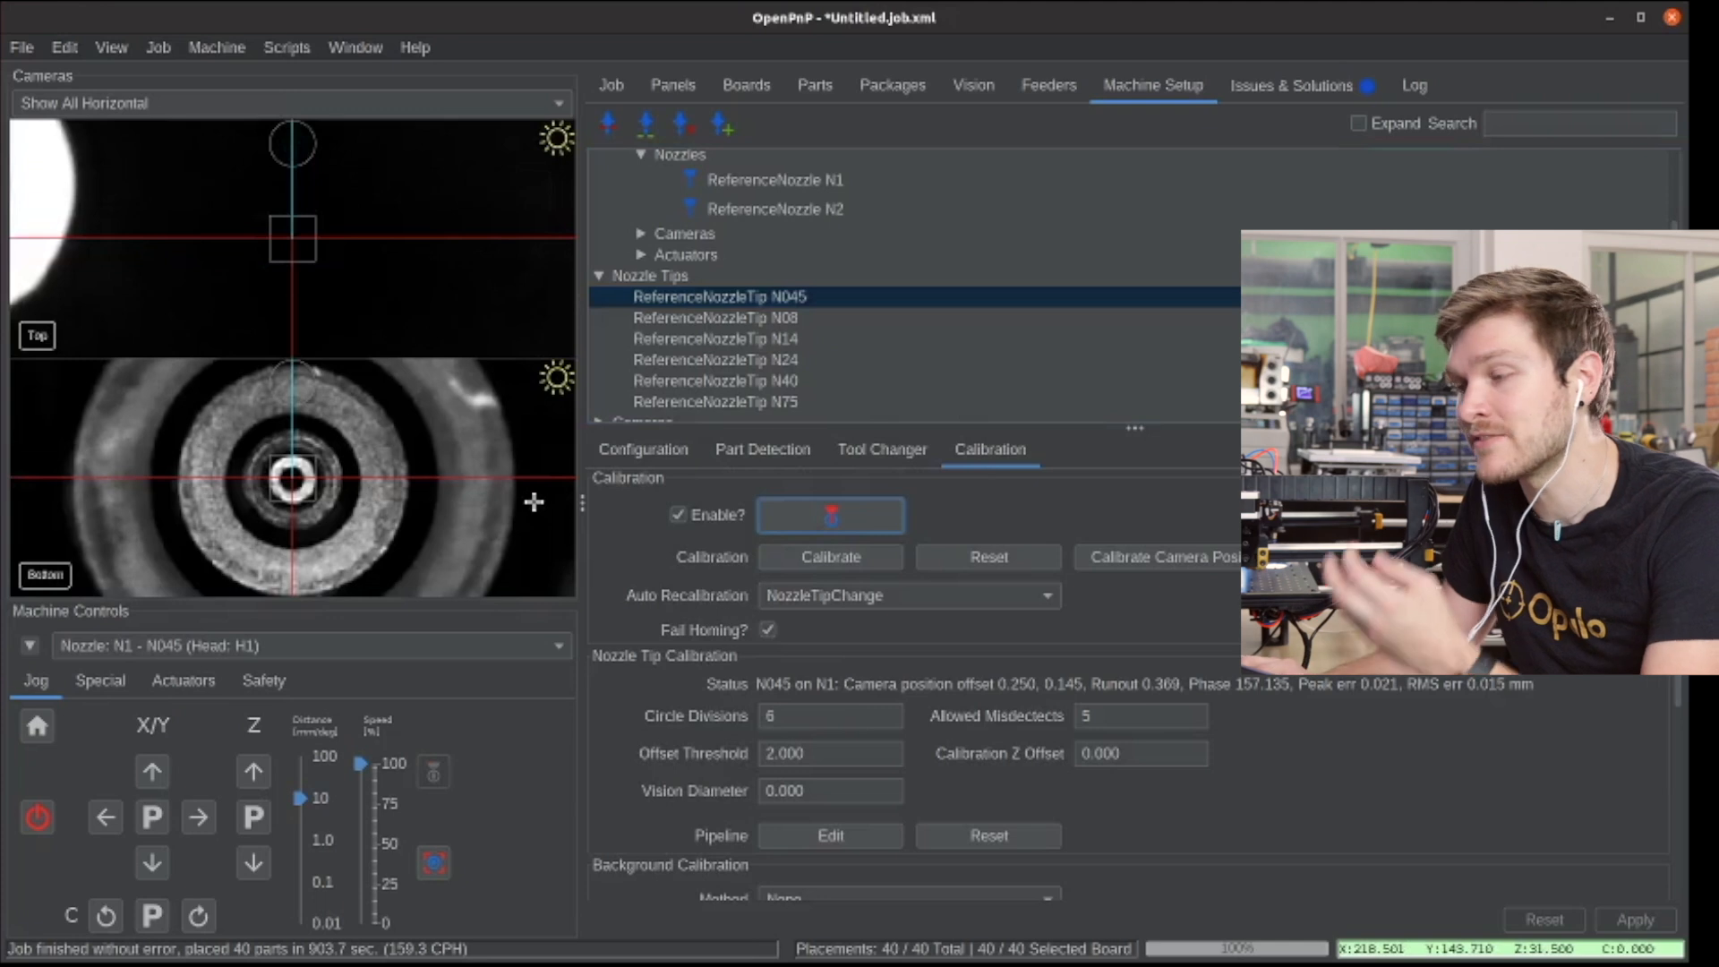
# - Open the calibration pipeline of nozzle tip N045 and examine its image, mask, cir and results stages
pyautogui.scroll(-5, 815, 618)
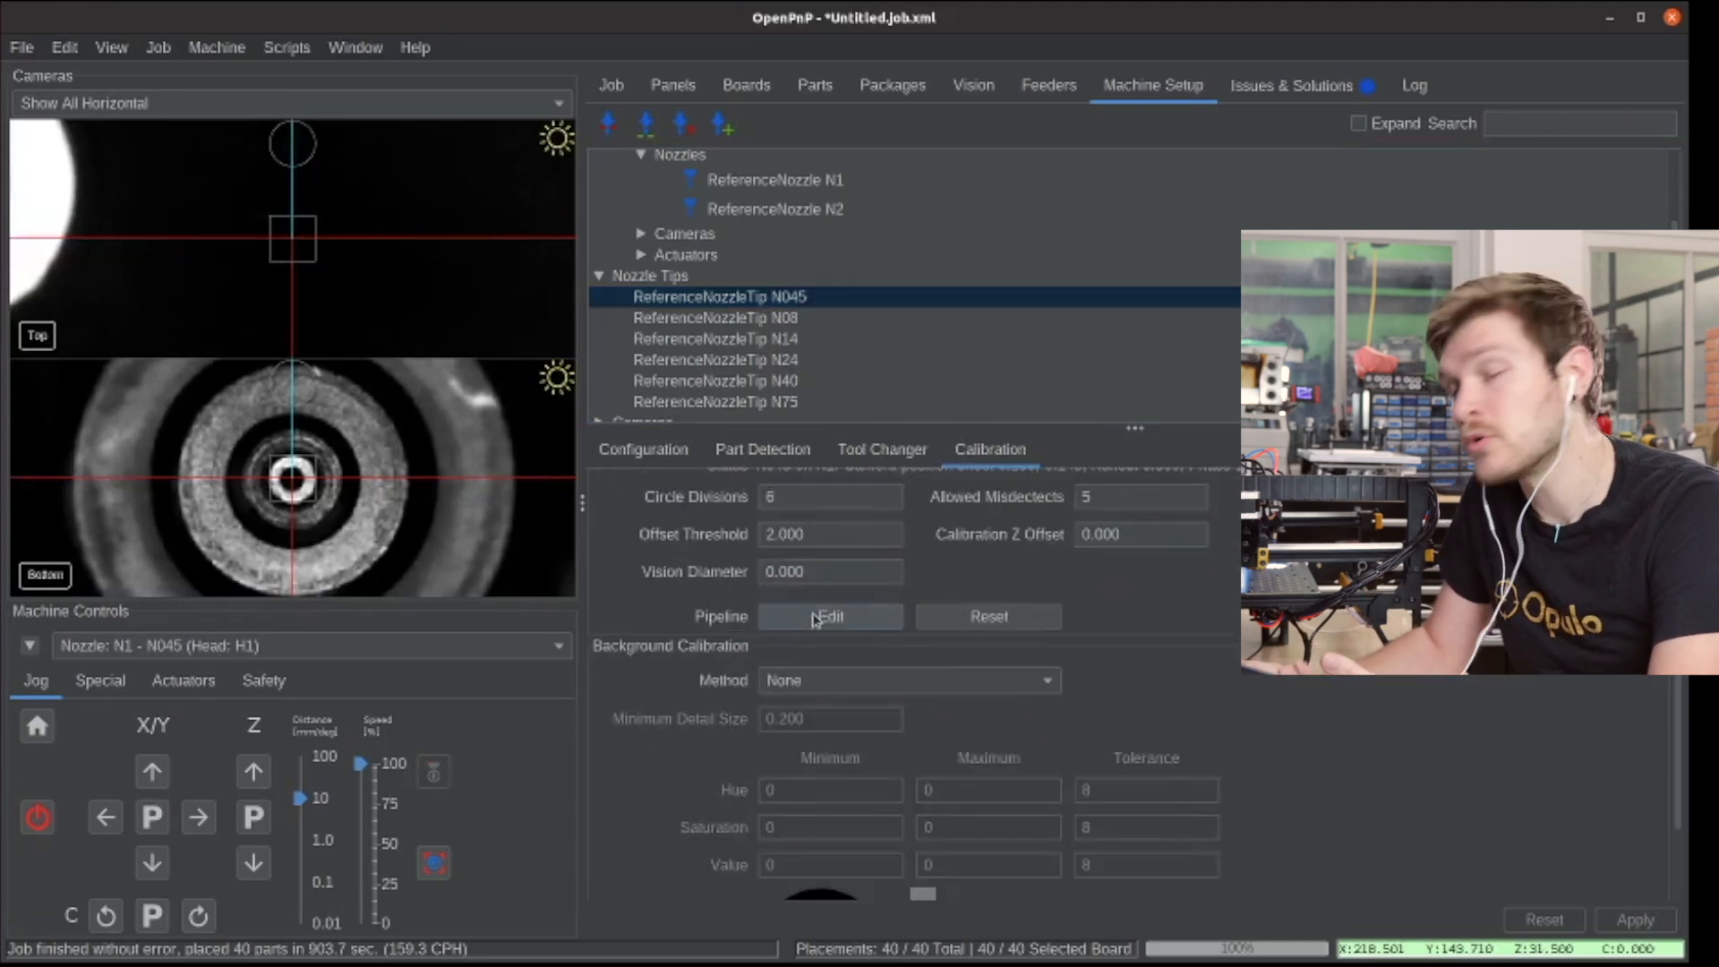
pyautogui.click(815, 618)
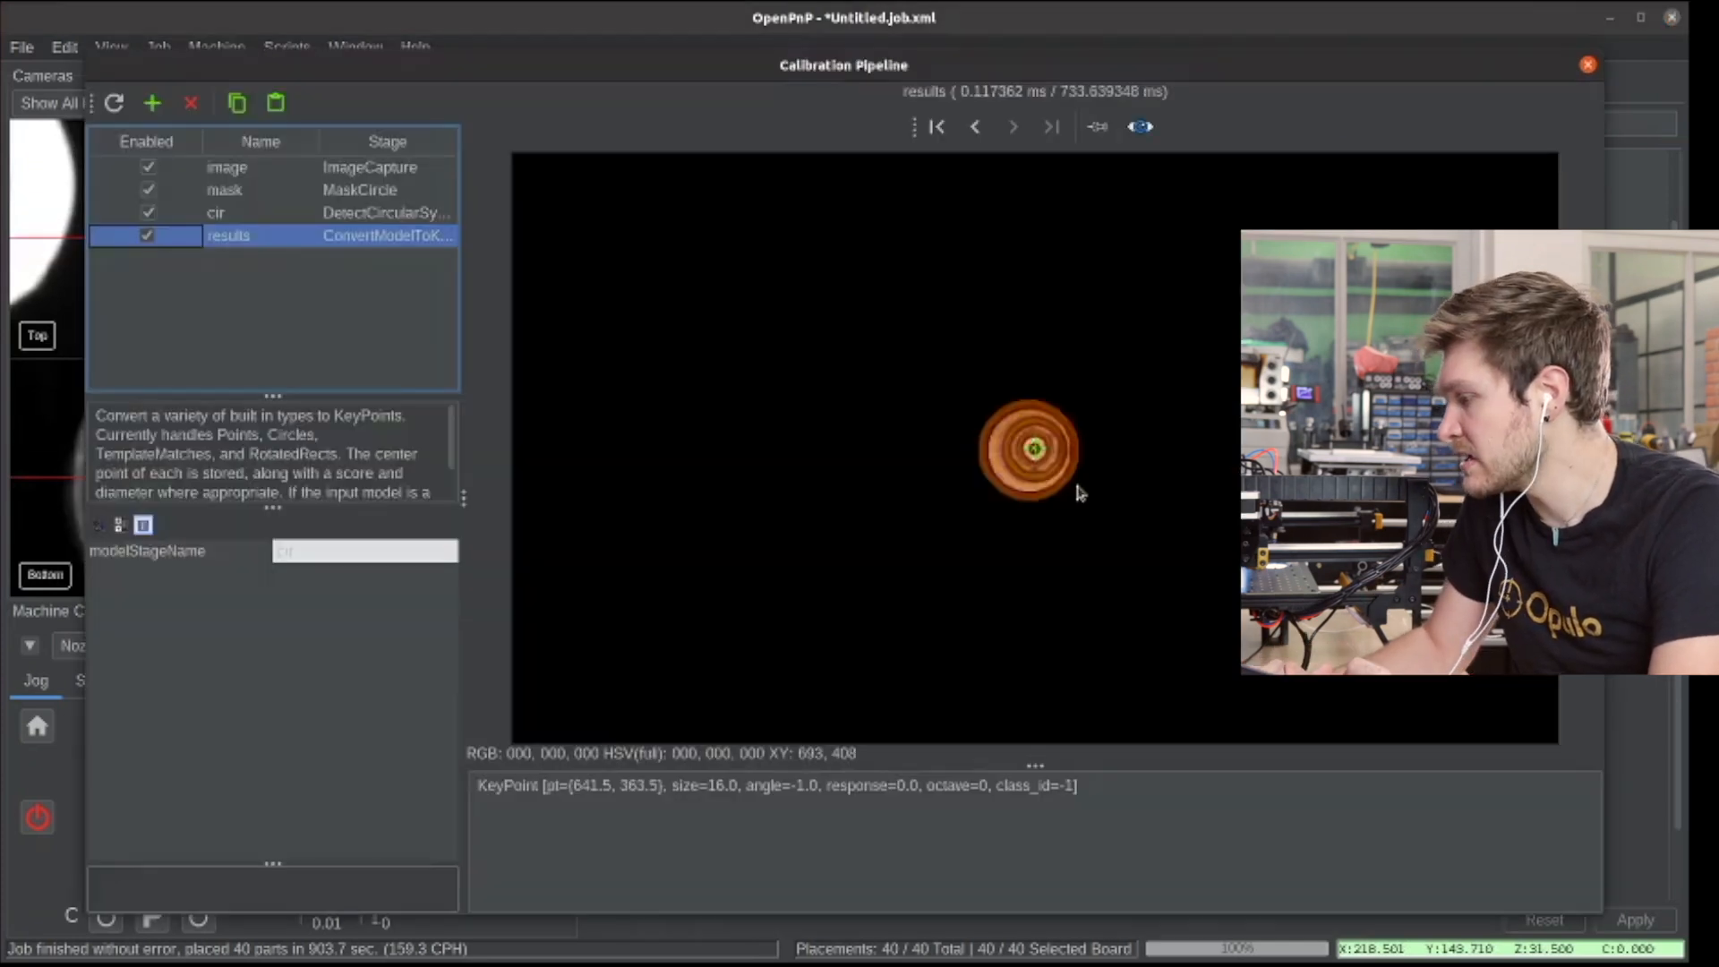
pyautogui.click(257, 169)
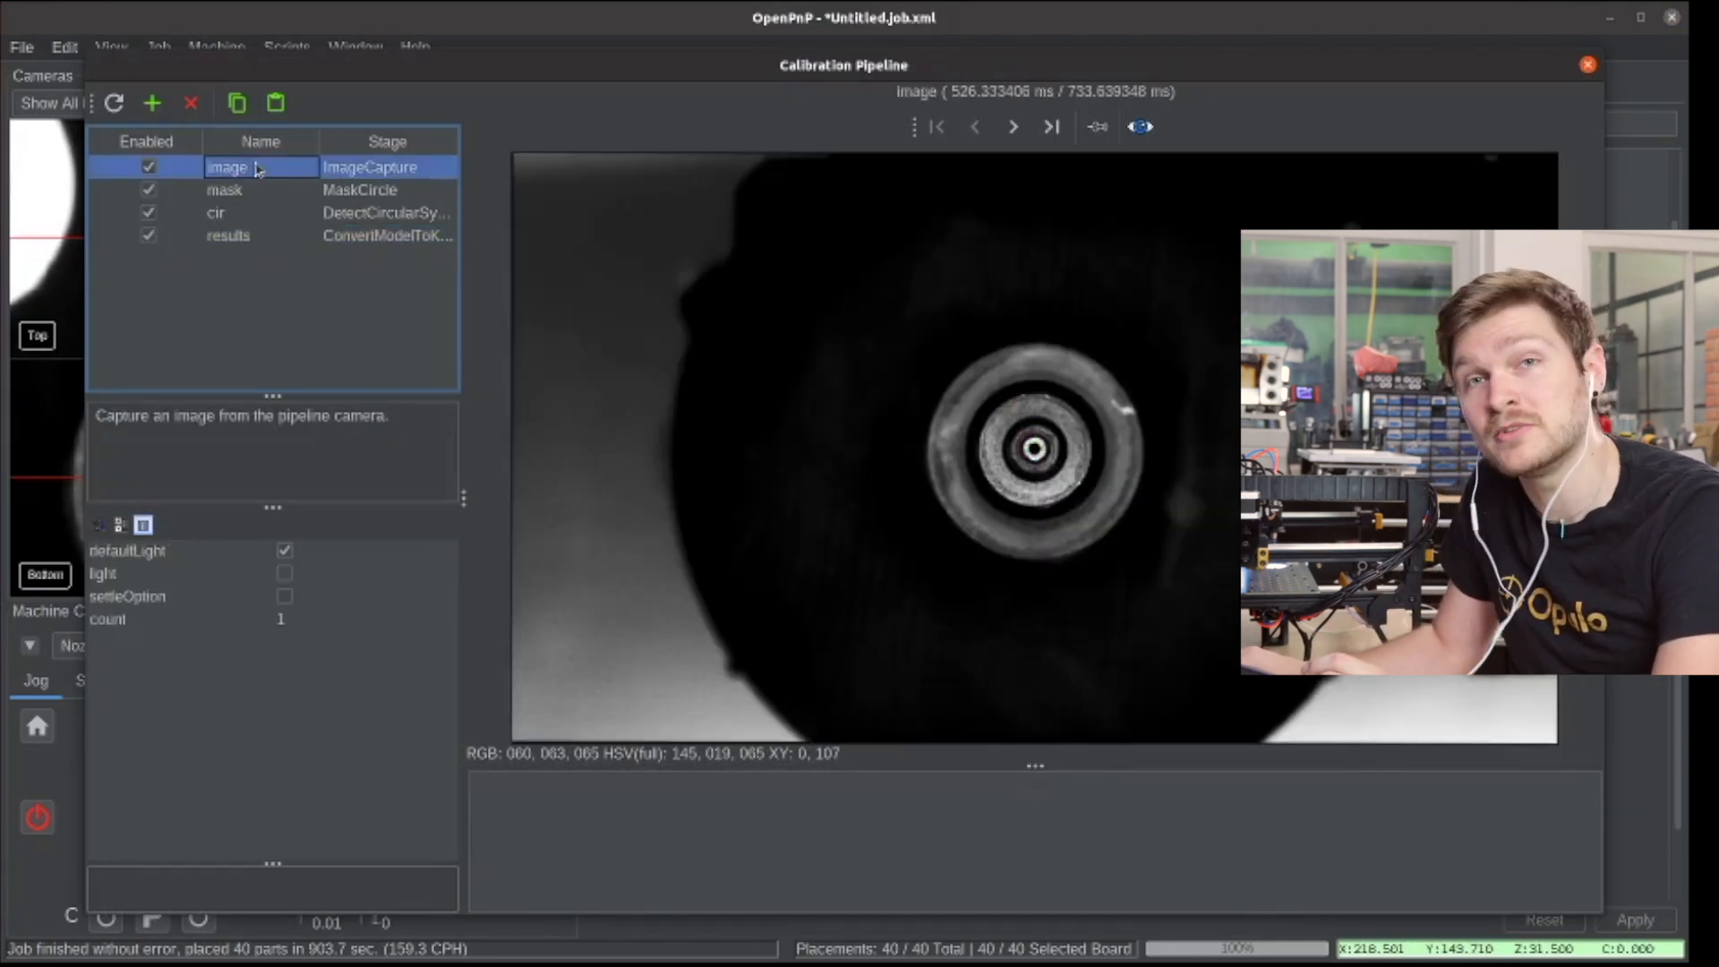
pyautogui.press('Down')
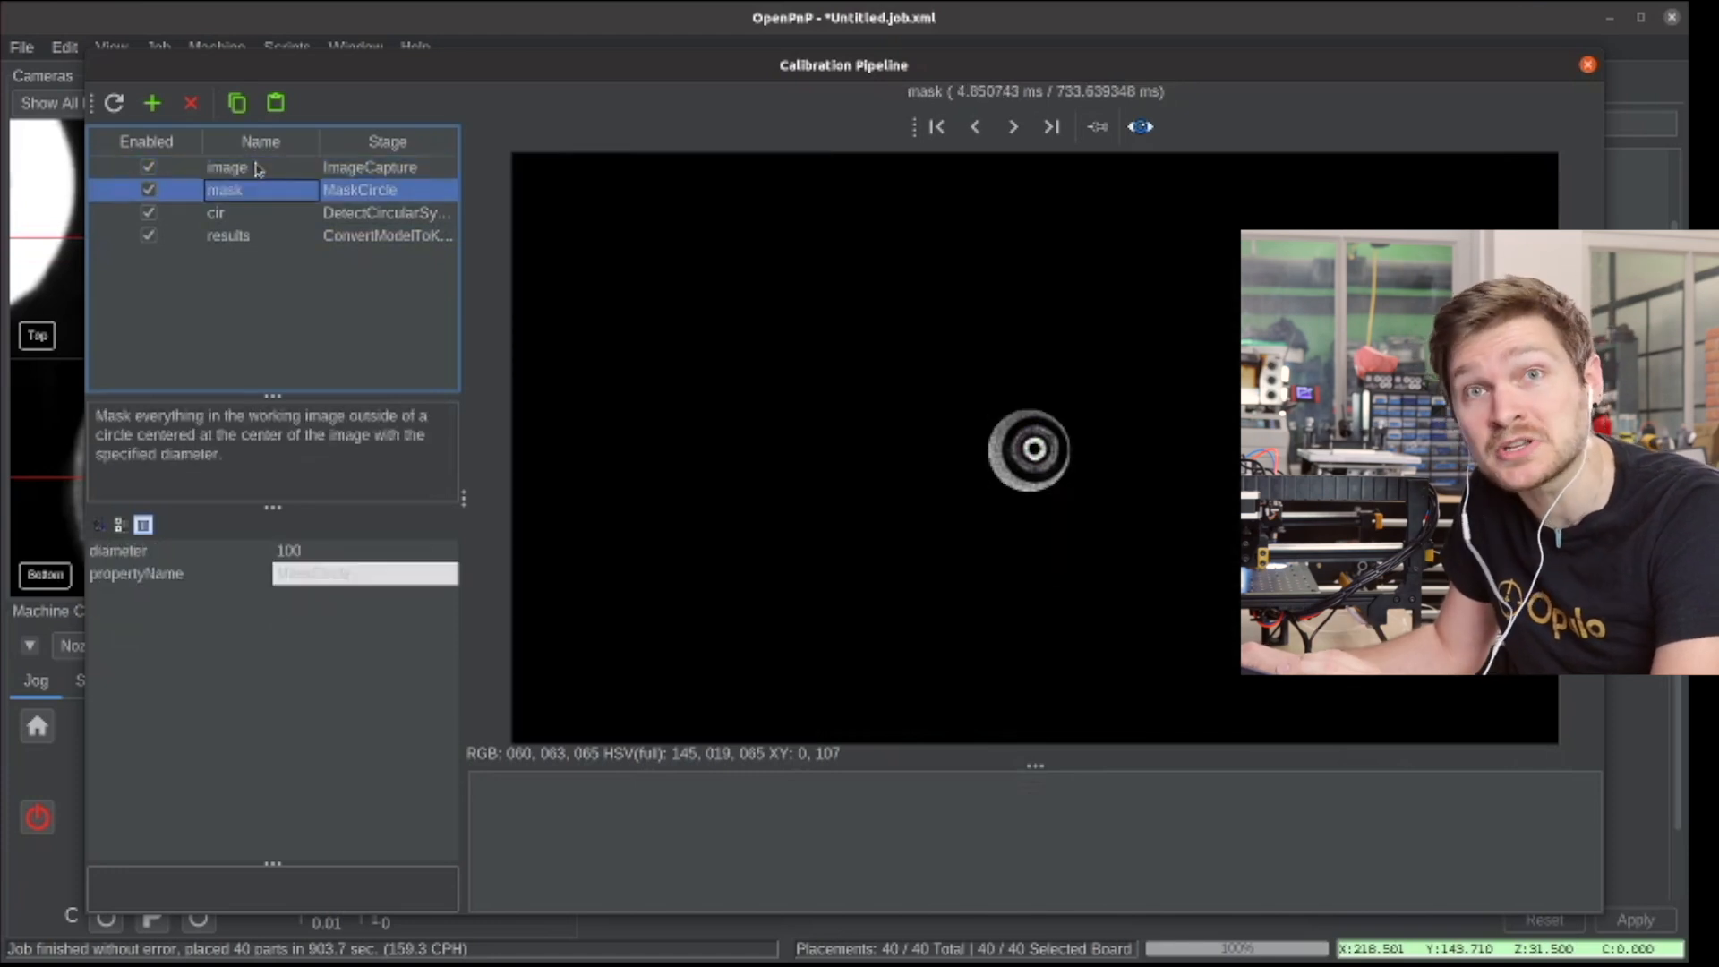
pyautogui.press('Up')
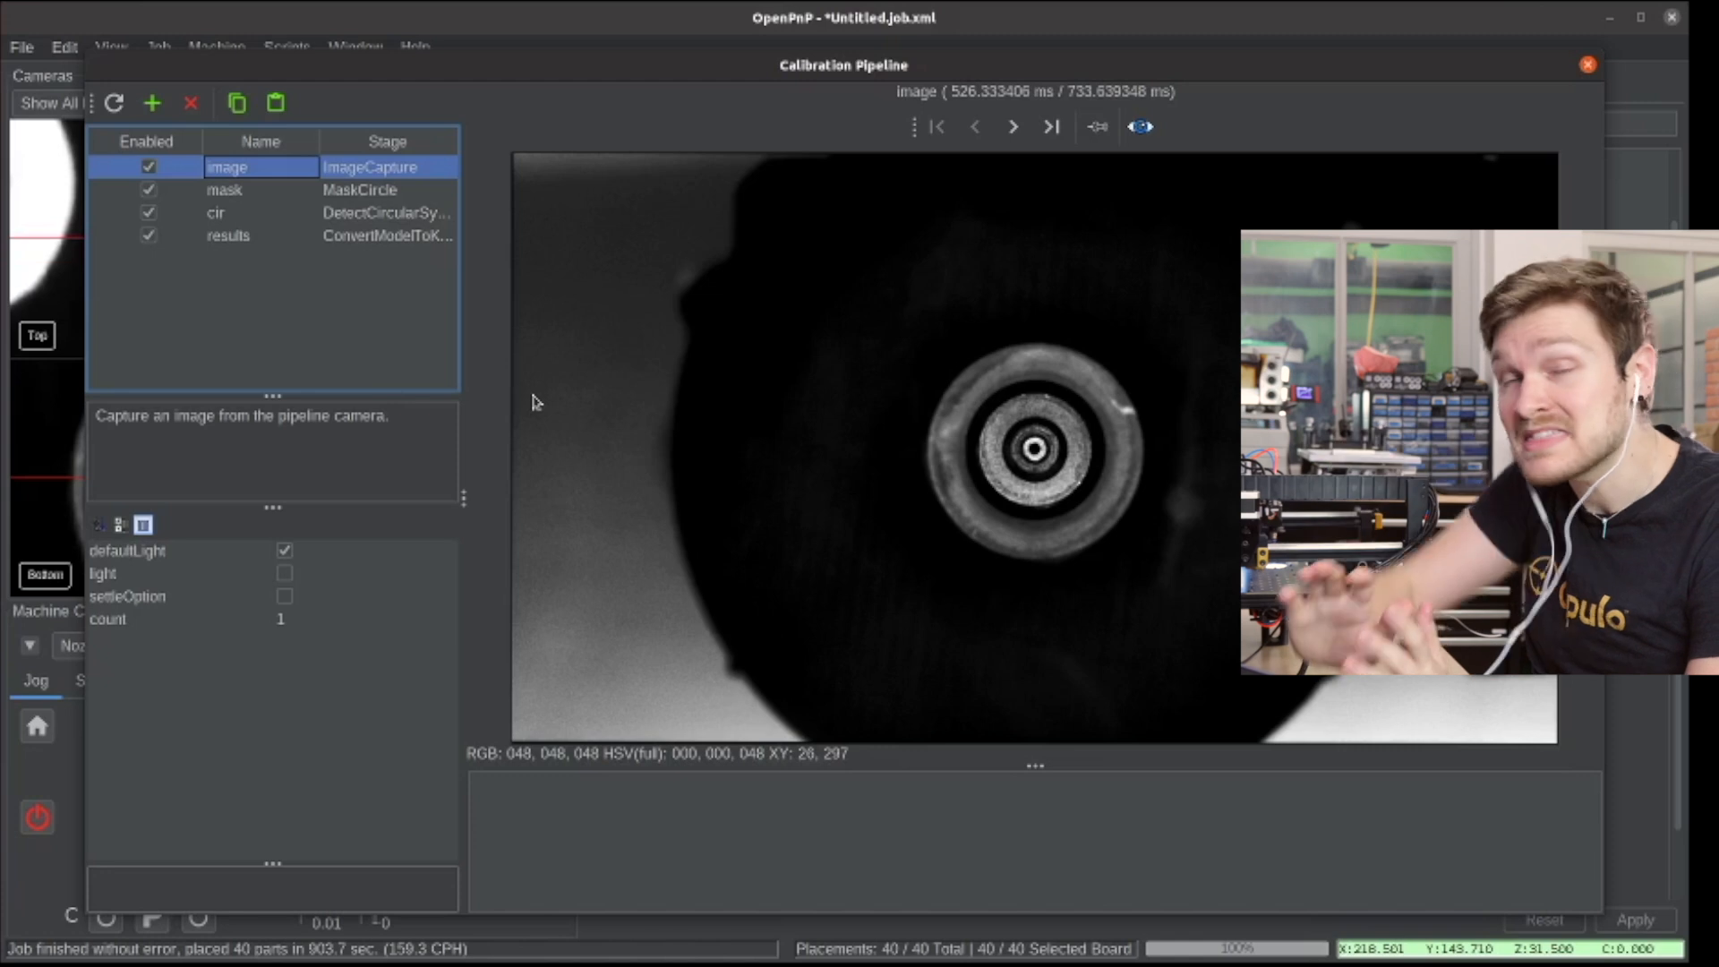
pyautogui.click(239, 190)
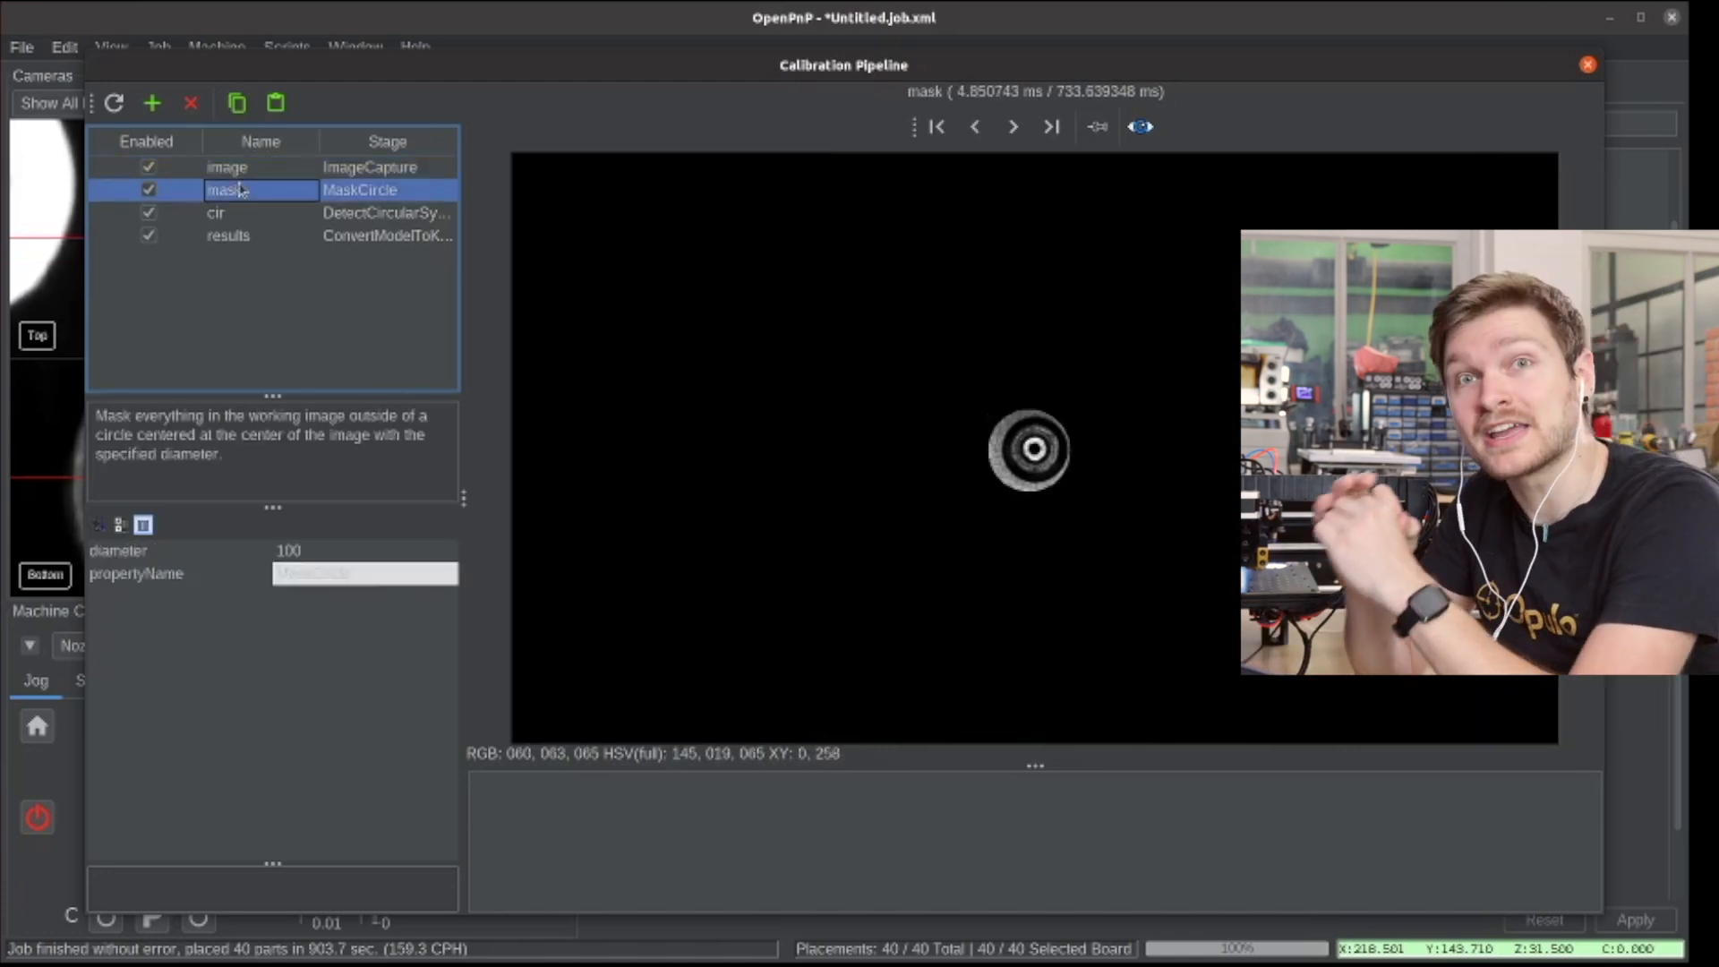
pyautogui.click(238, 215)
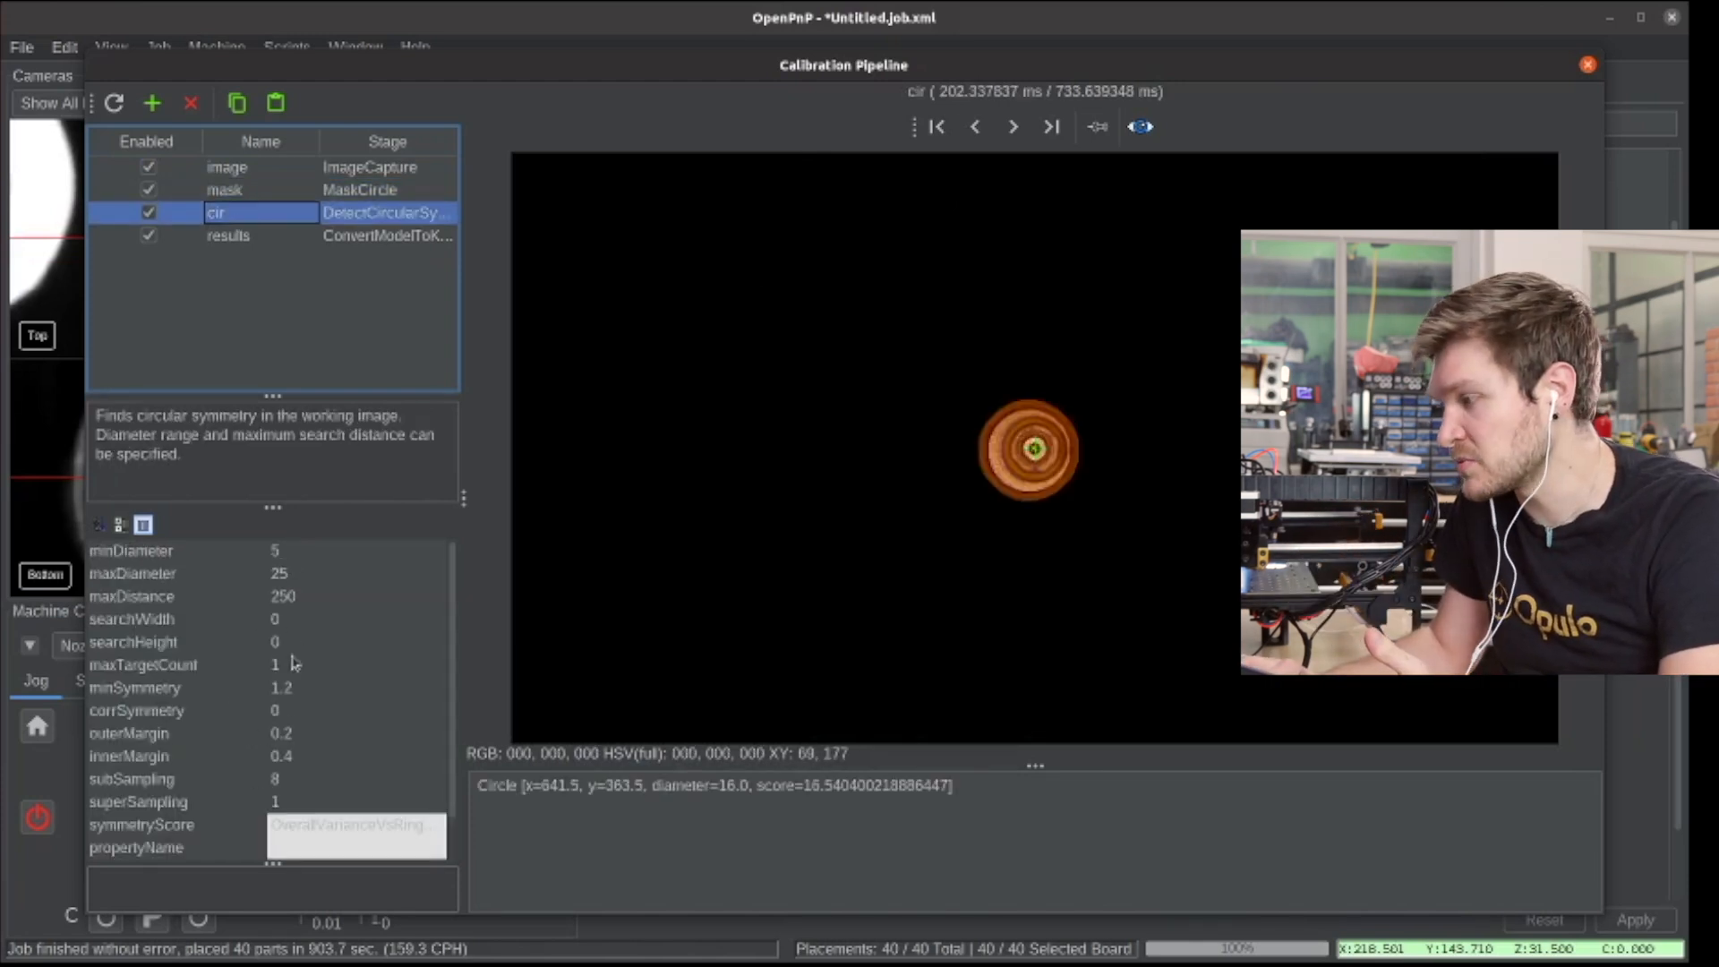
pyautogui.click(281, 240)
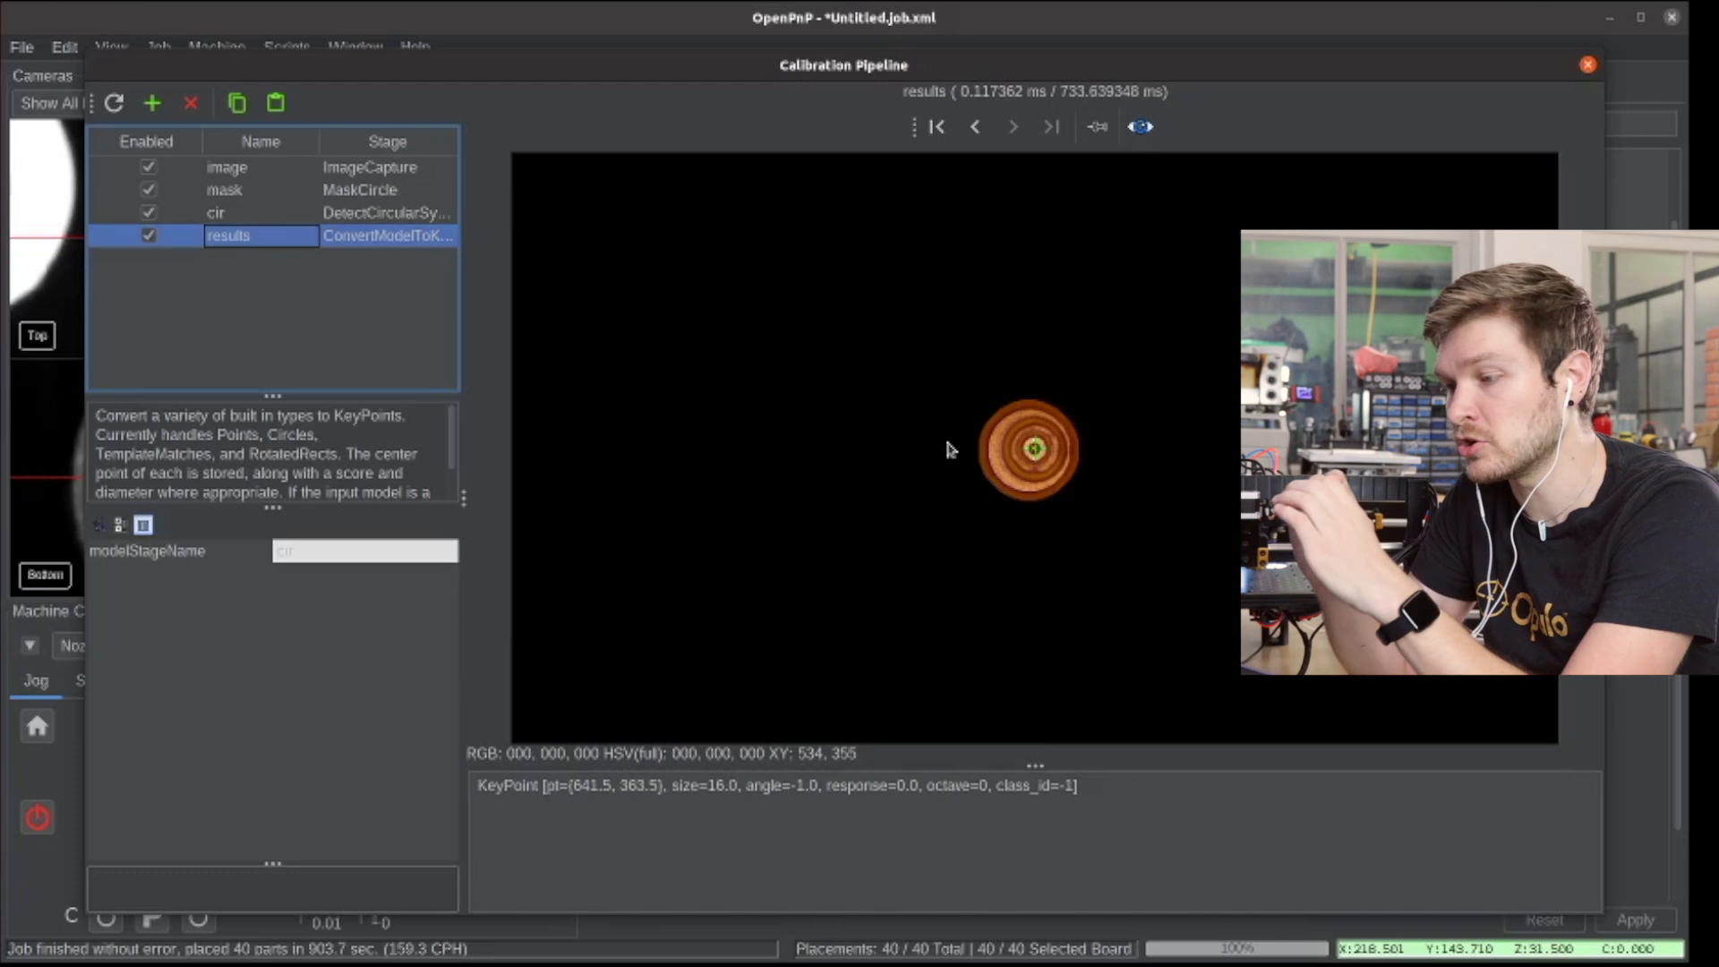
# - Inspect the diameter and symmetry parameters of the cir stage and the mask stage's diameter, then close the pipeline editor
pyautogui.click(287, 221)
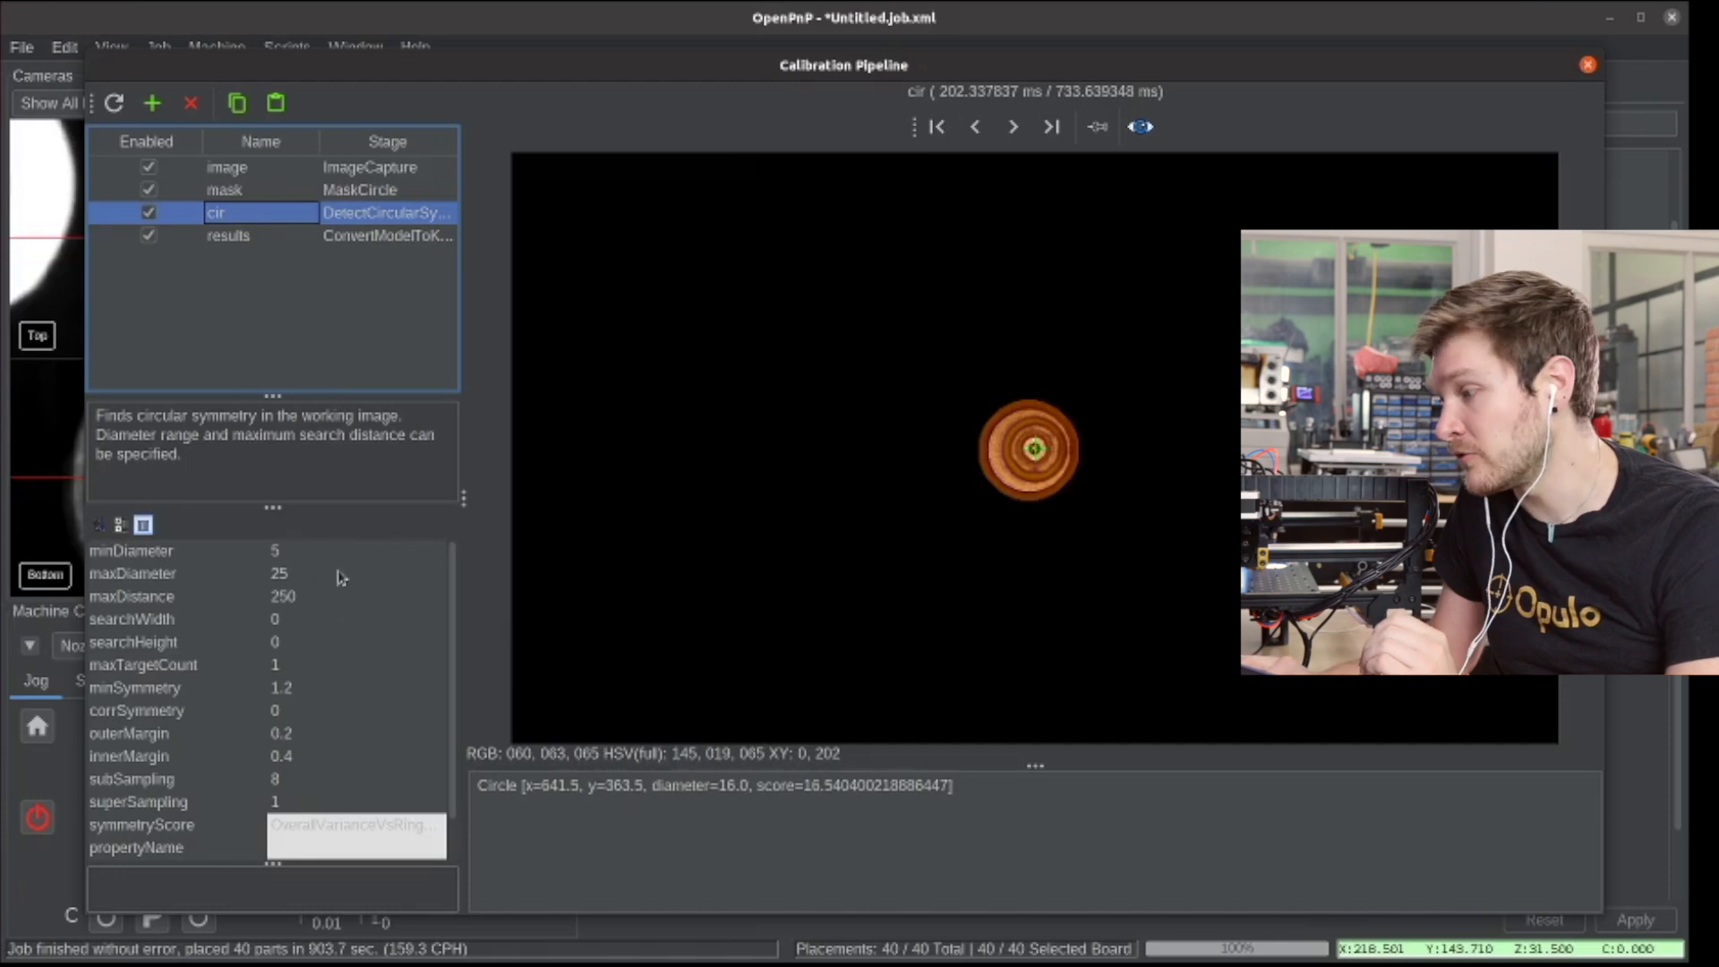
pyautogui.click(296, 571)
pyautogui.click(296, 570)
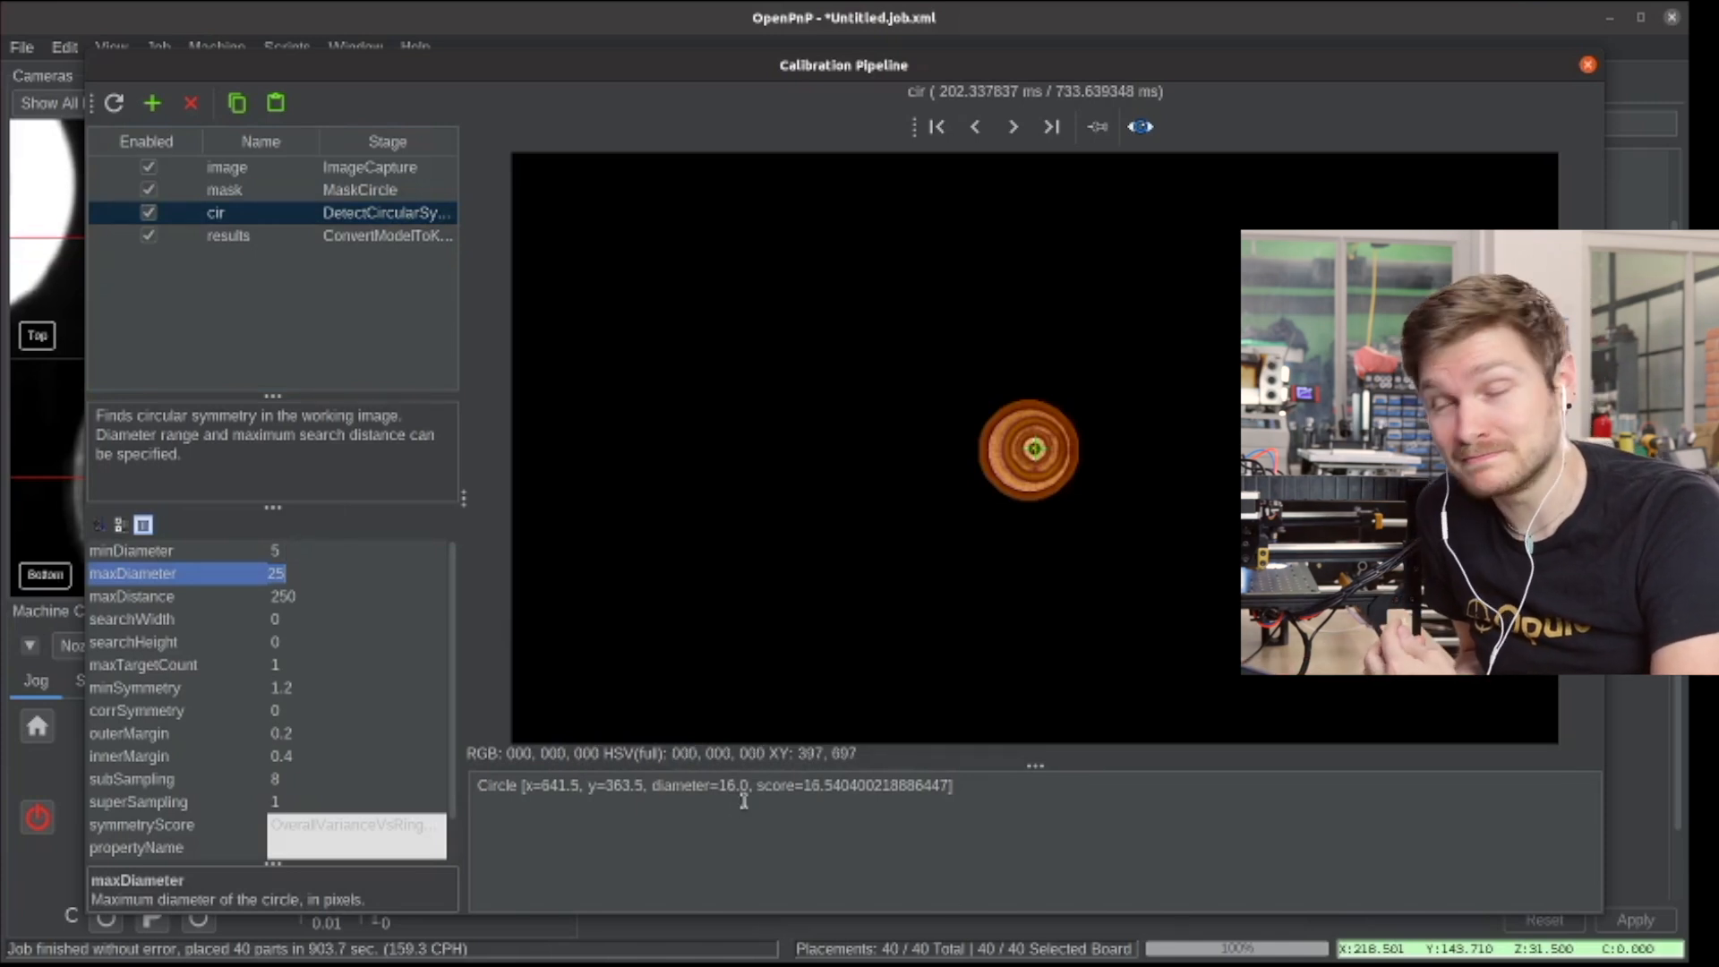
pyautogui.press('Return')
pyautogui.doubleClick(302, 689)
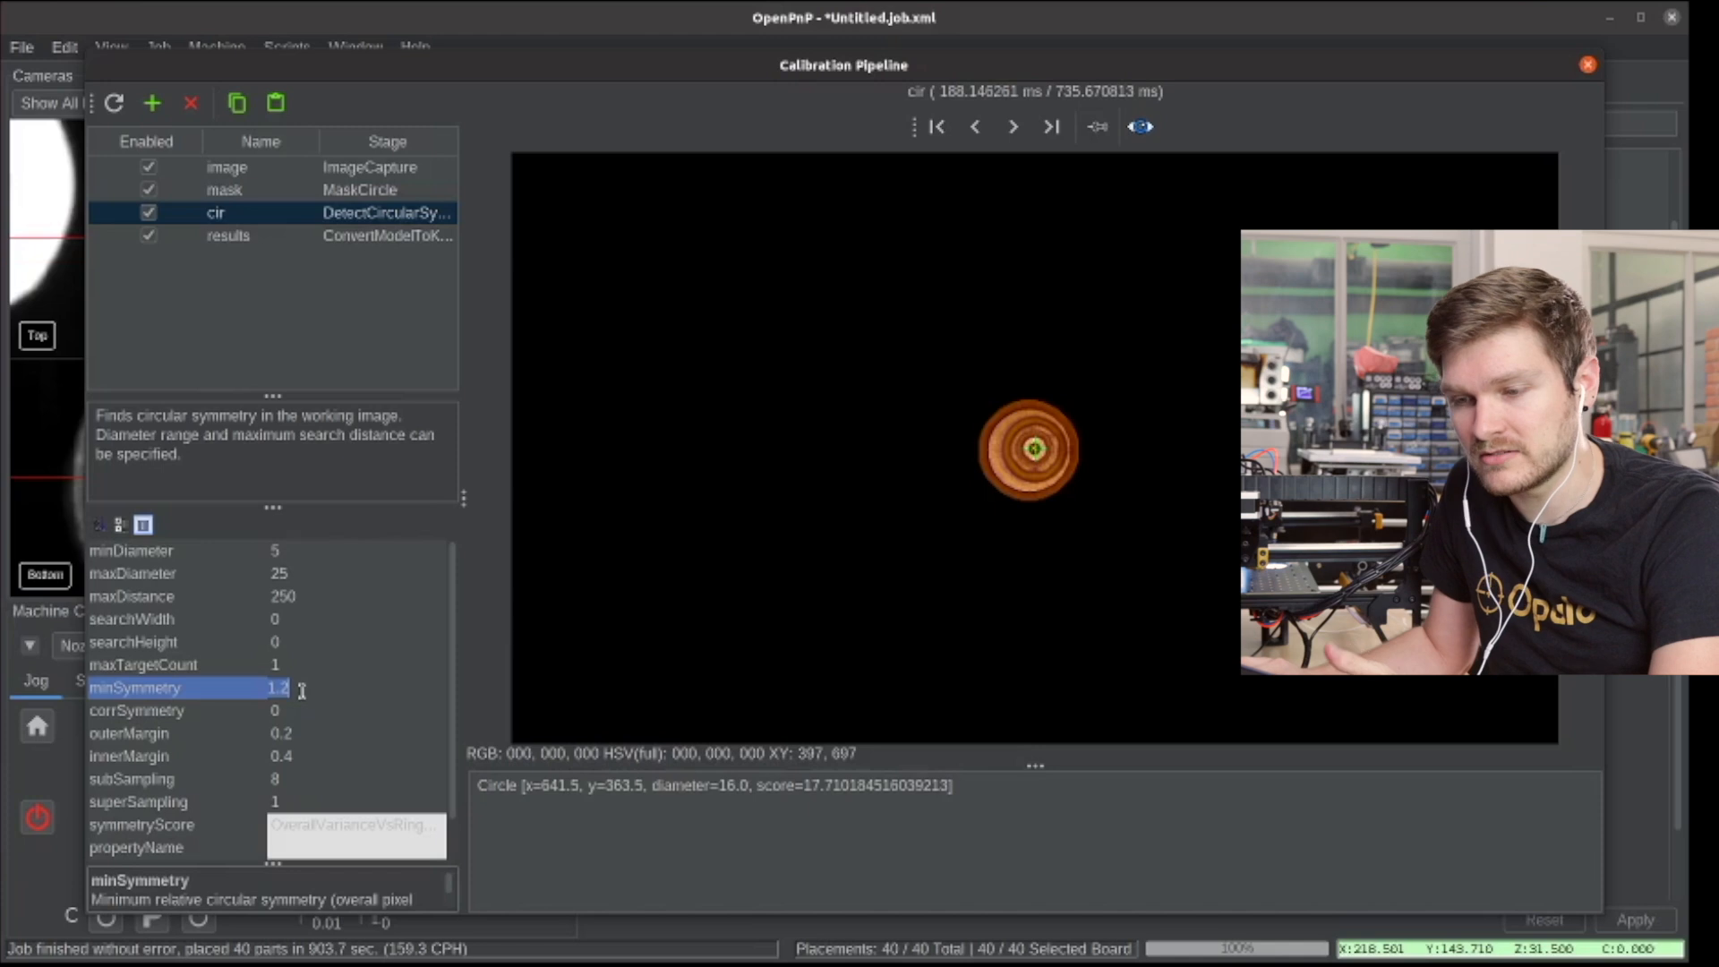
pyautogui.click(247, 190)
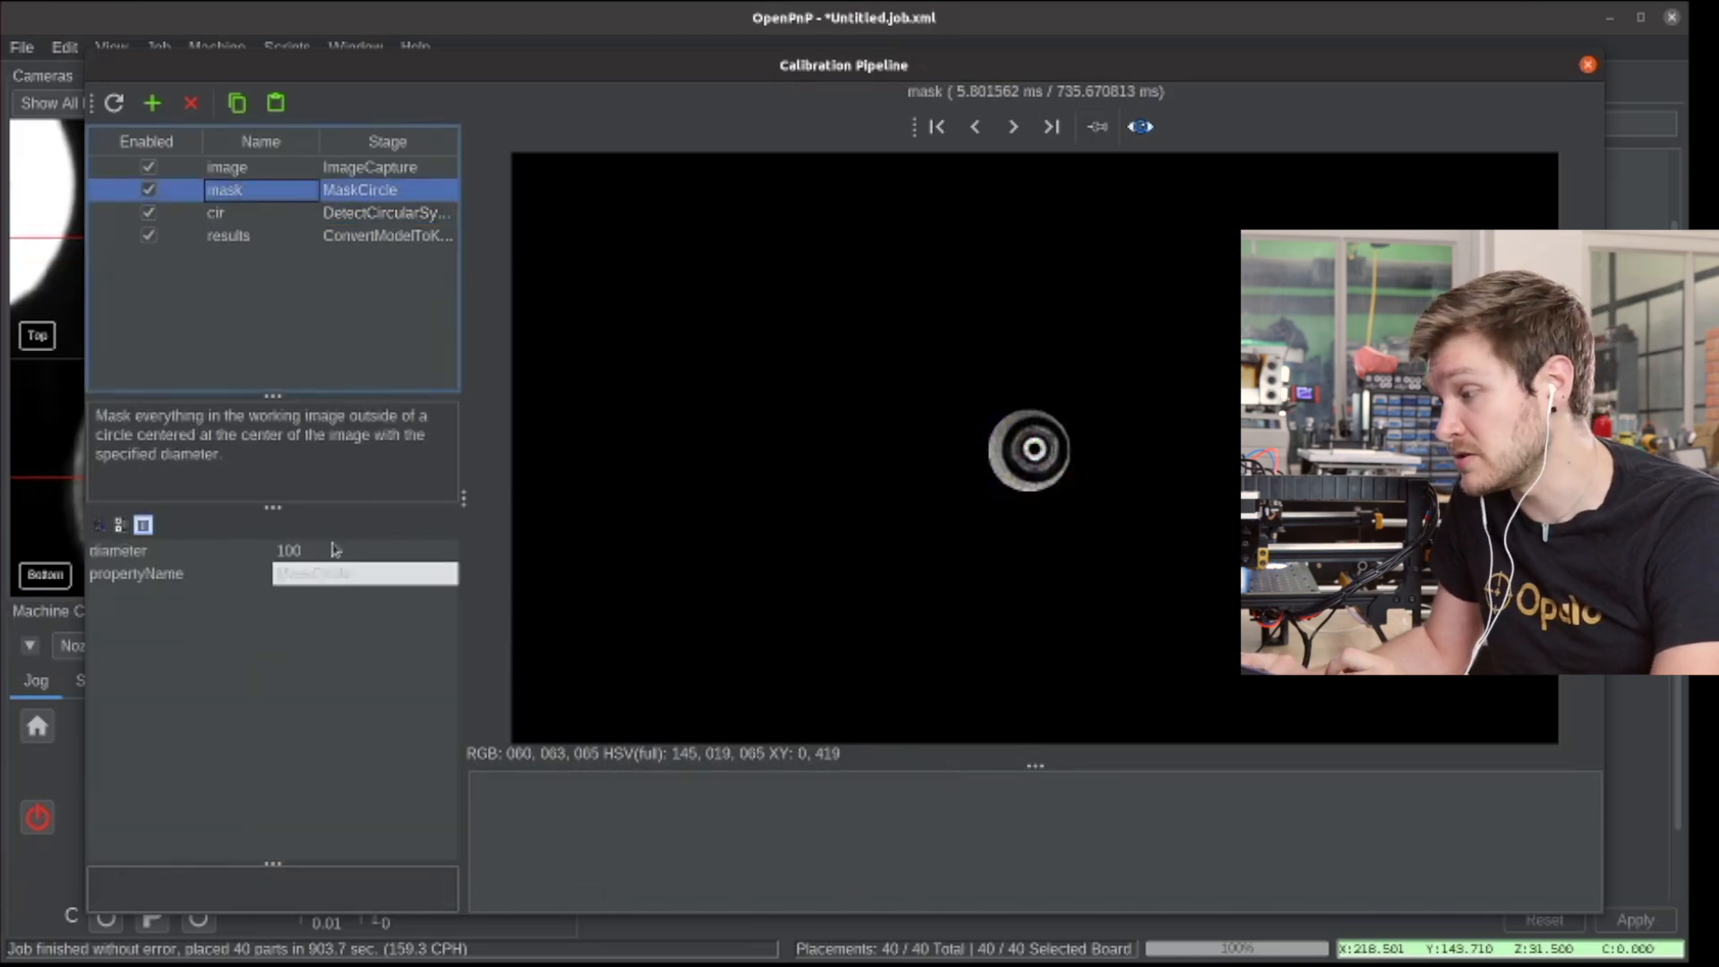
pyautogui.click(258, 213)
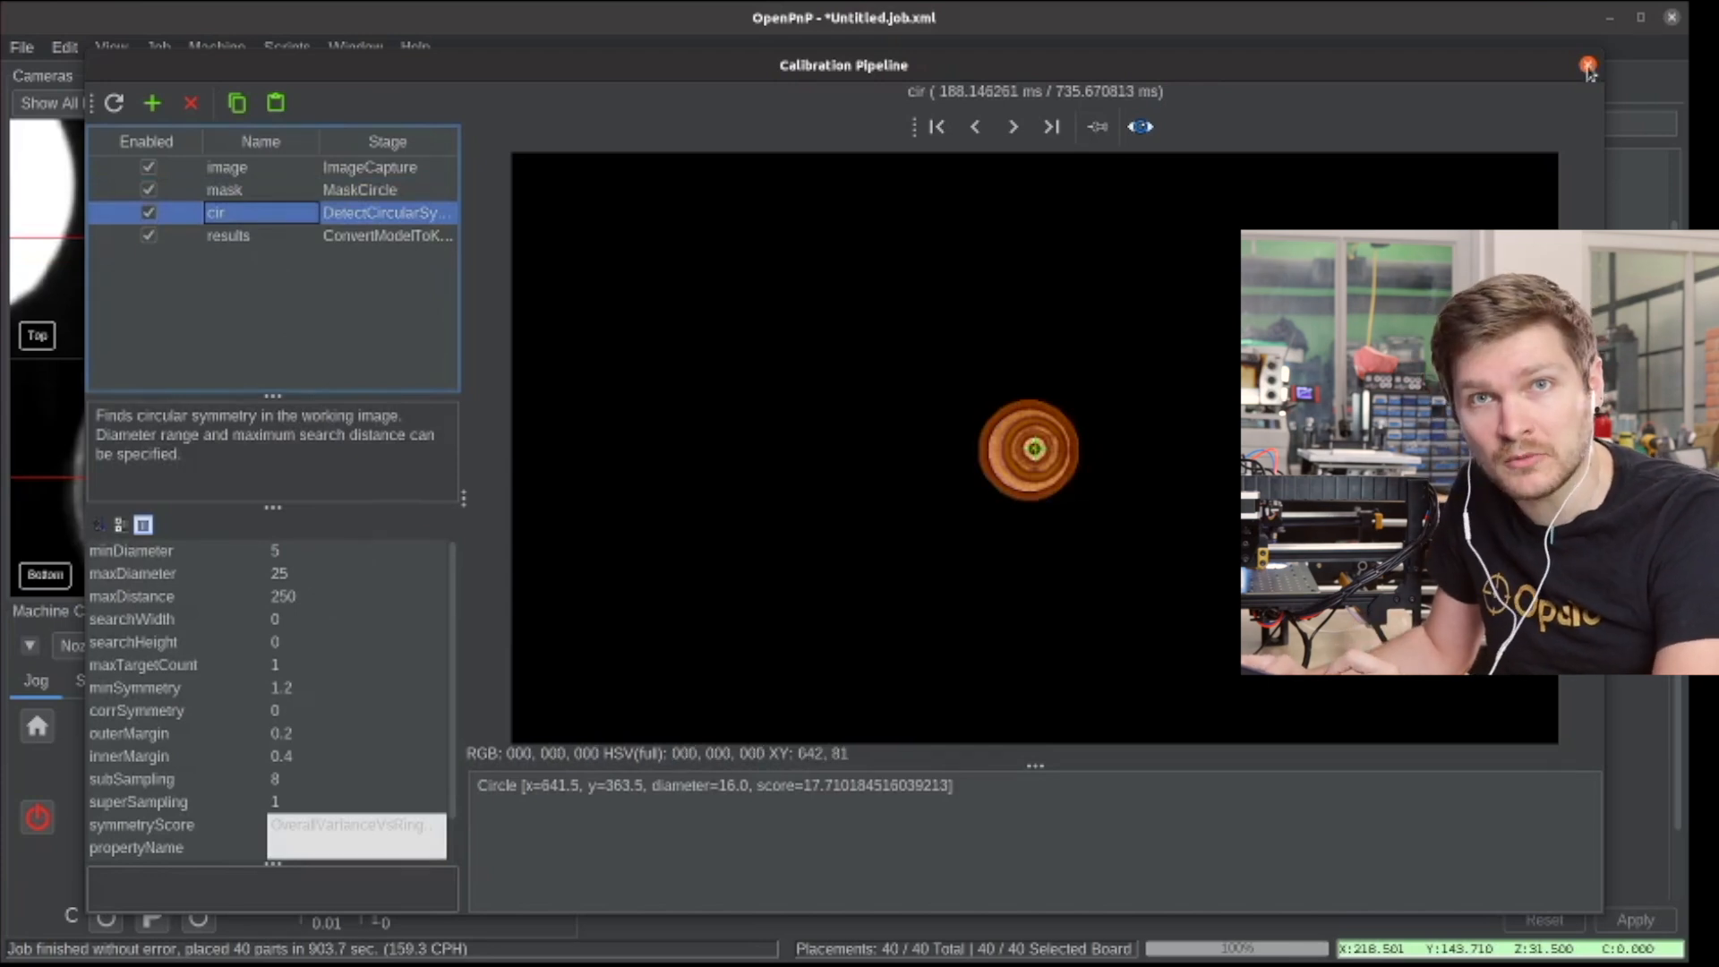
pyautogui.press('Down')
pyautogui.press('Up')
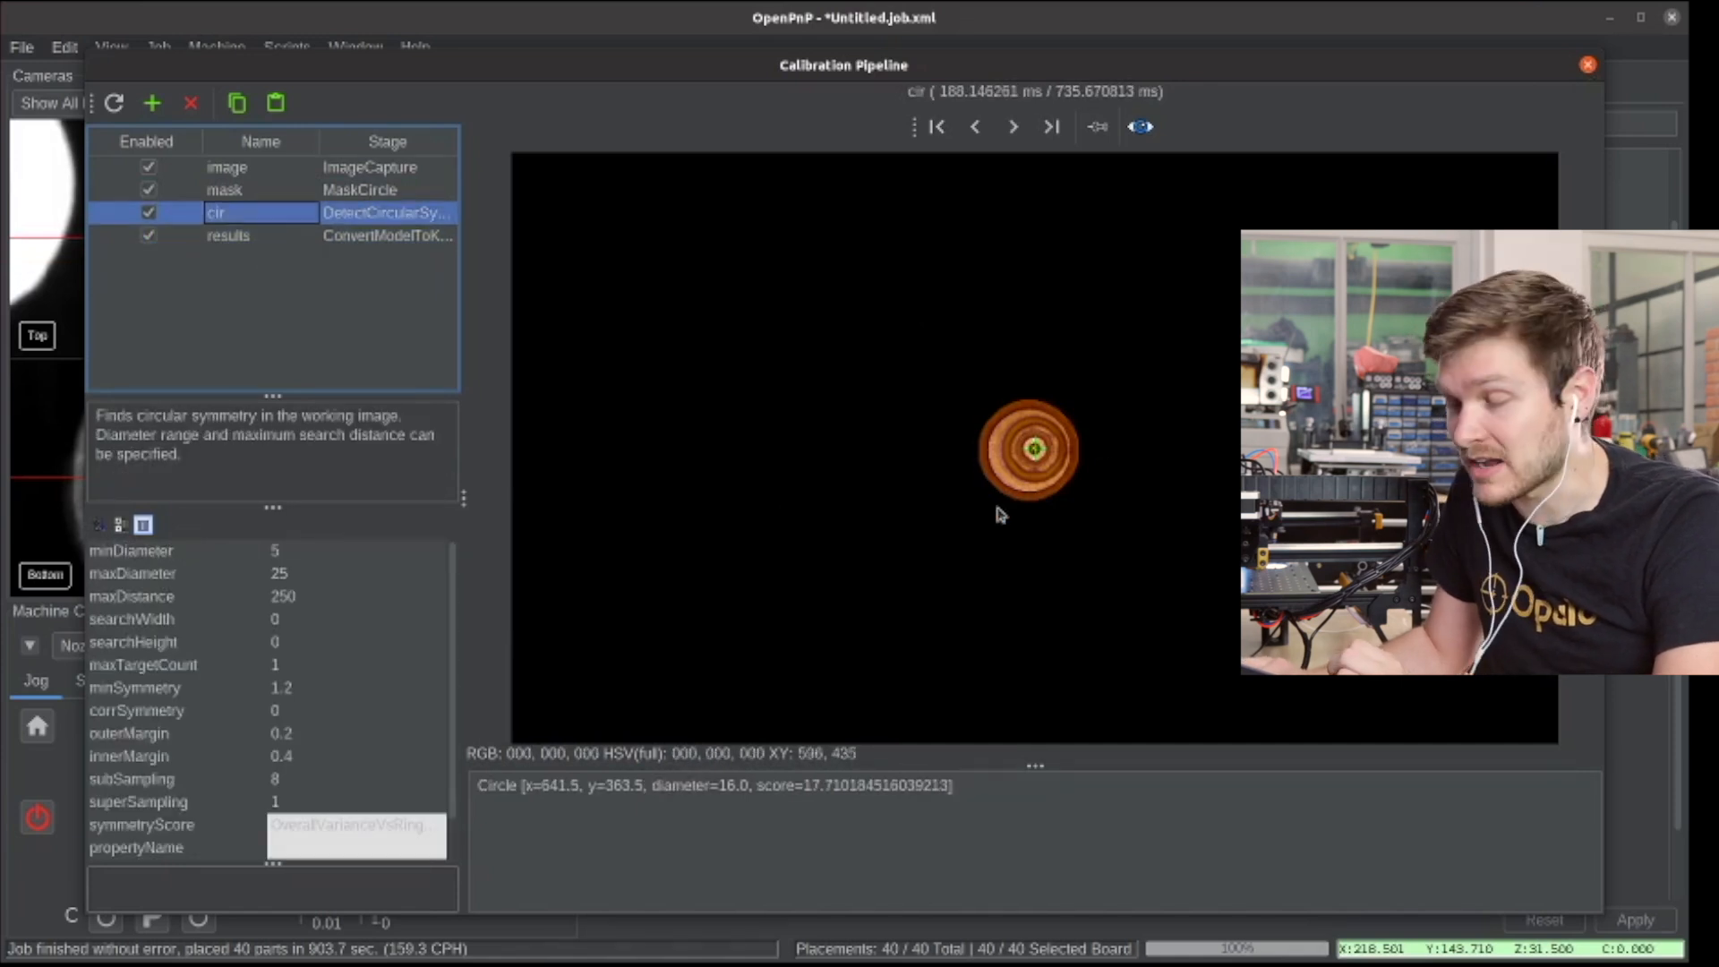
pyautogui.press('Escape')
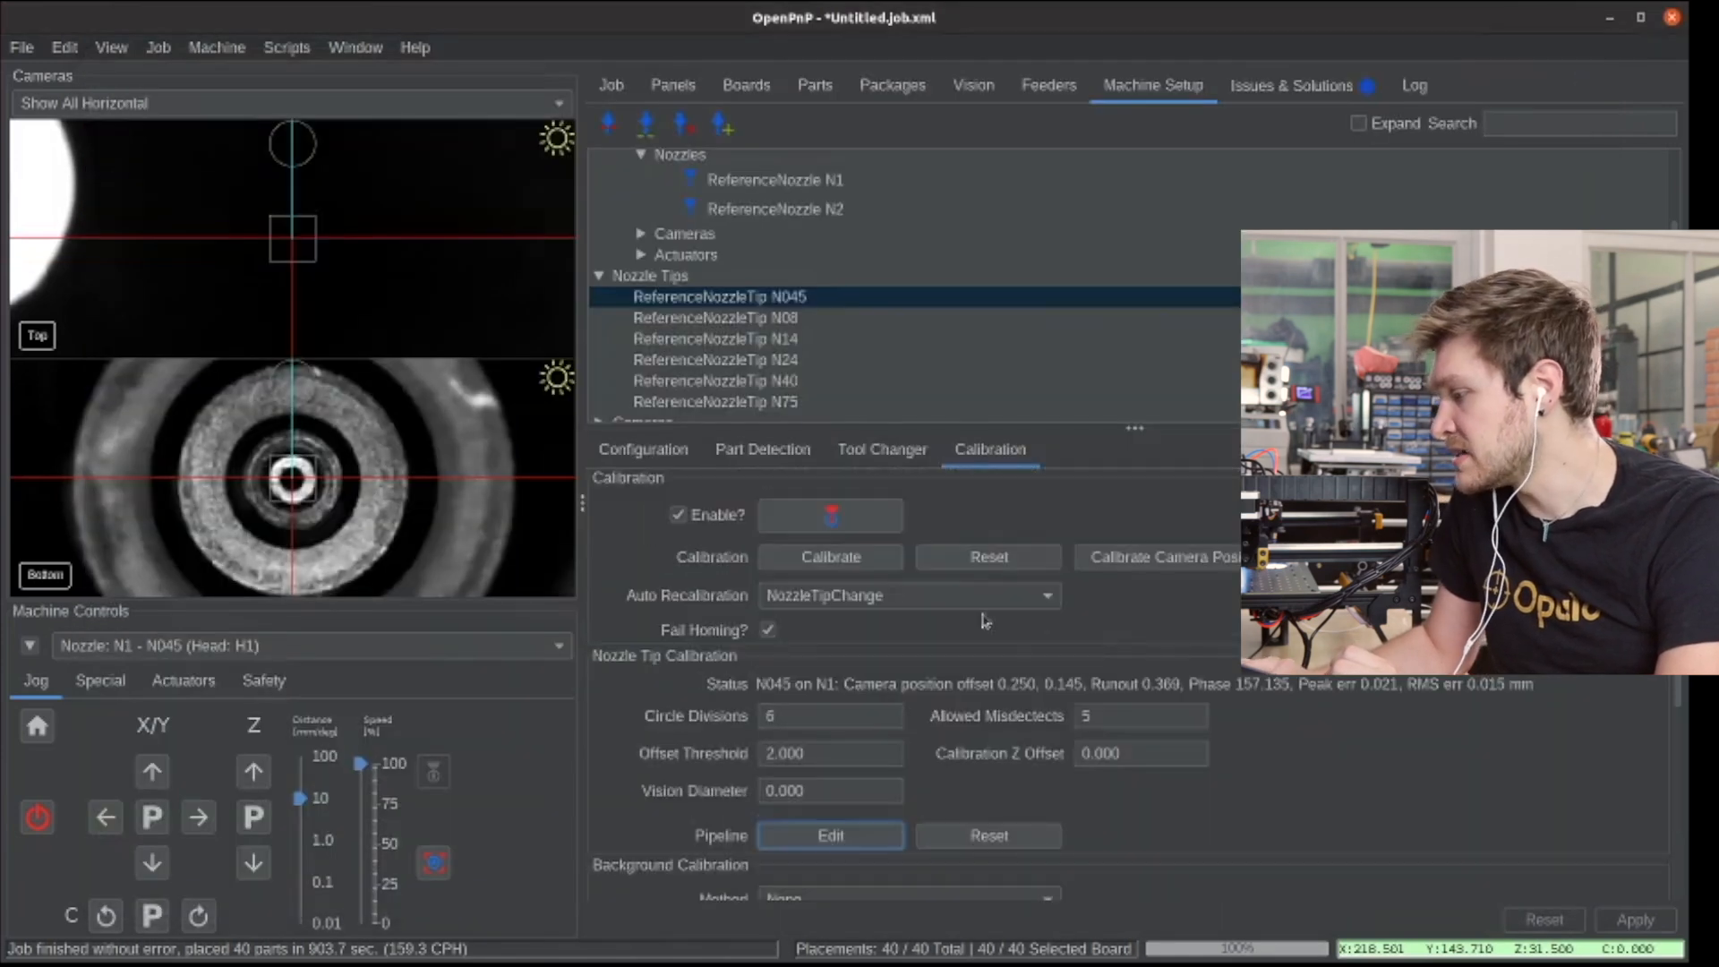
# - Calibrate nozzle tips N045 and N24, checking the cir stage of the calibration pipeline in between
pyautogui.click(846, 562)
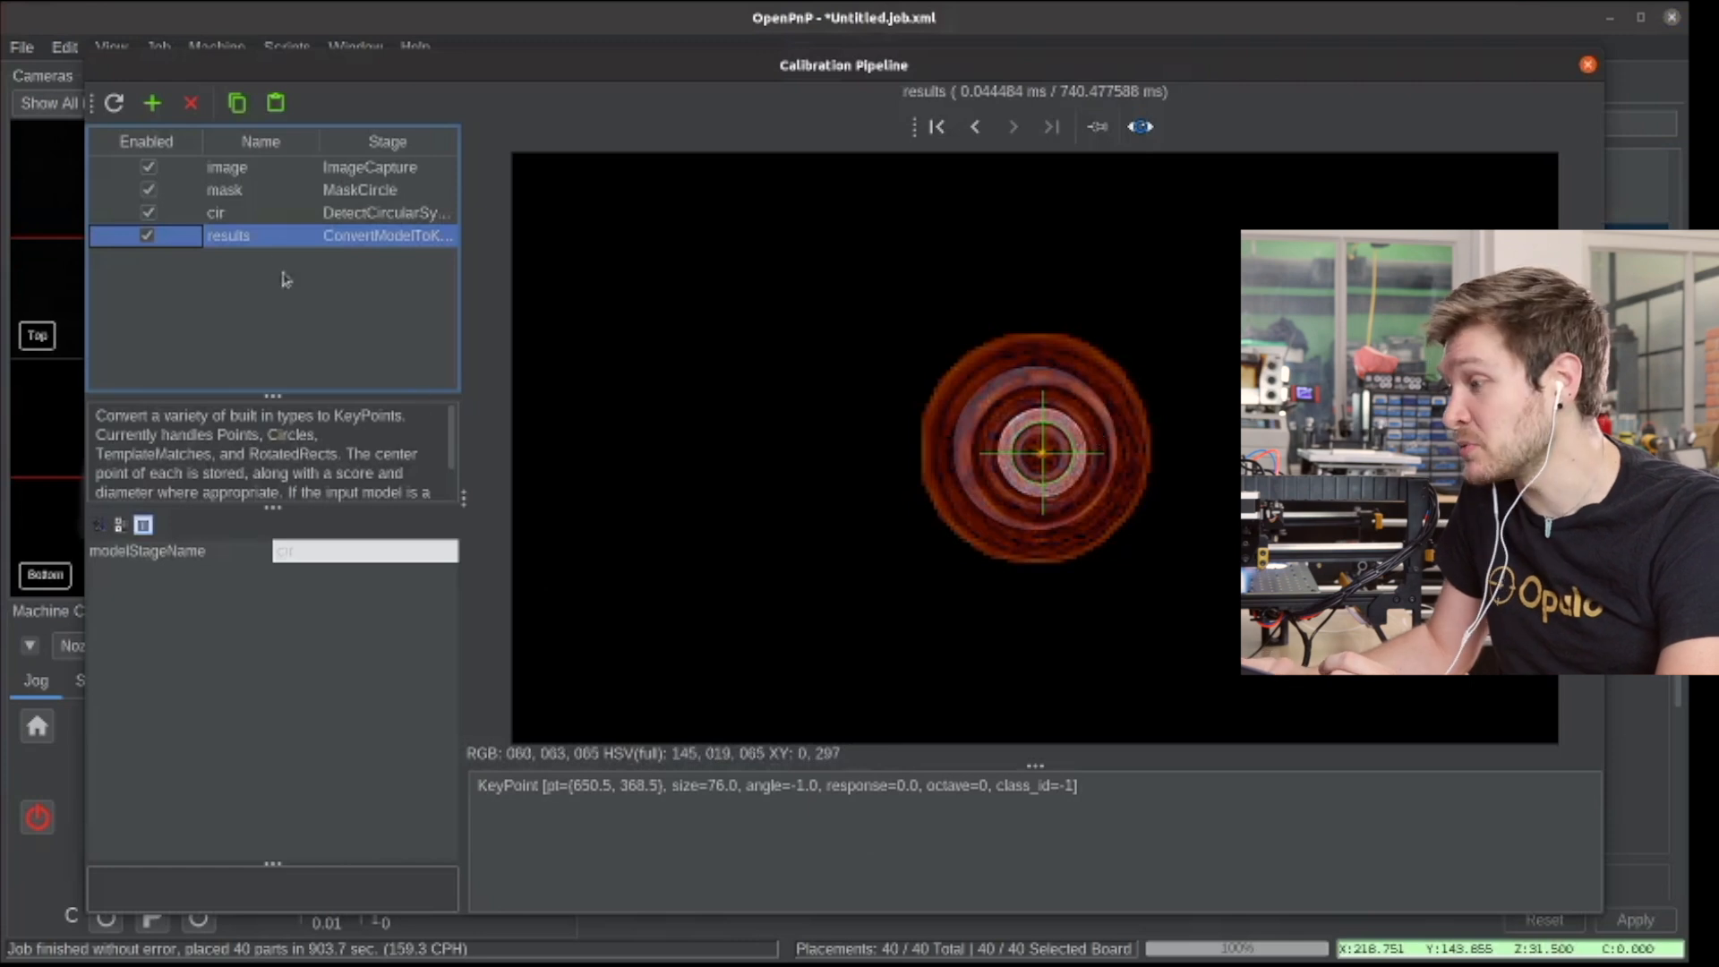
pyautogui.click(276, 215)
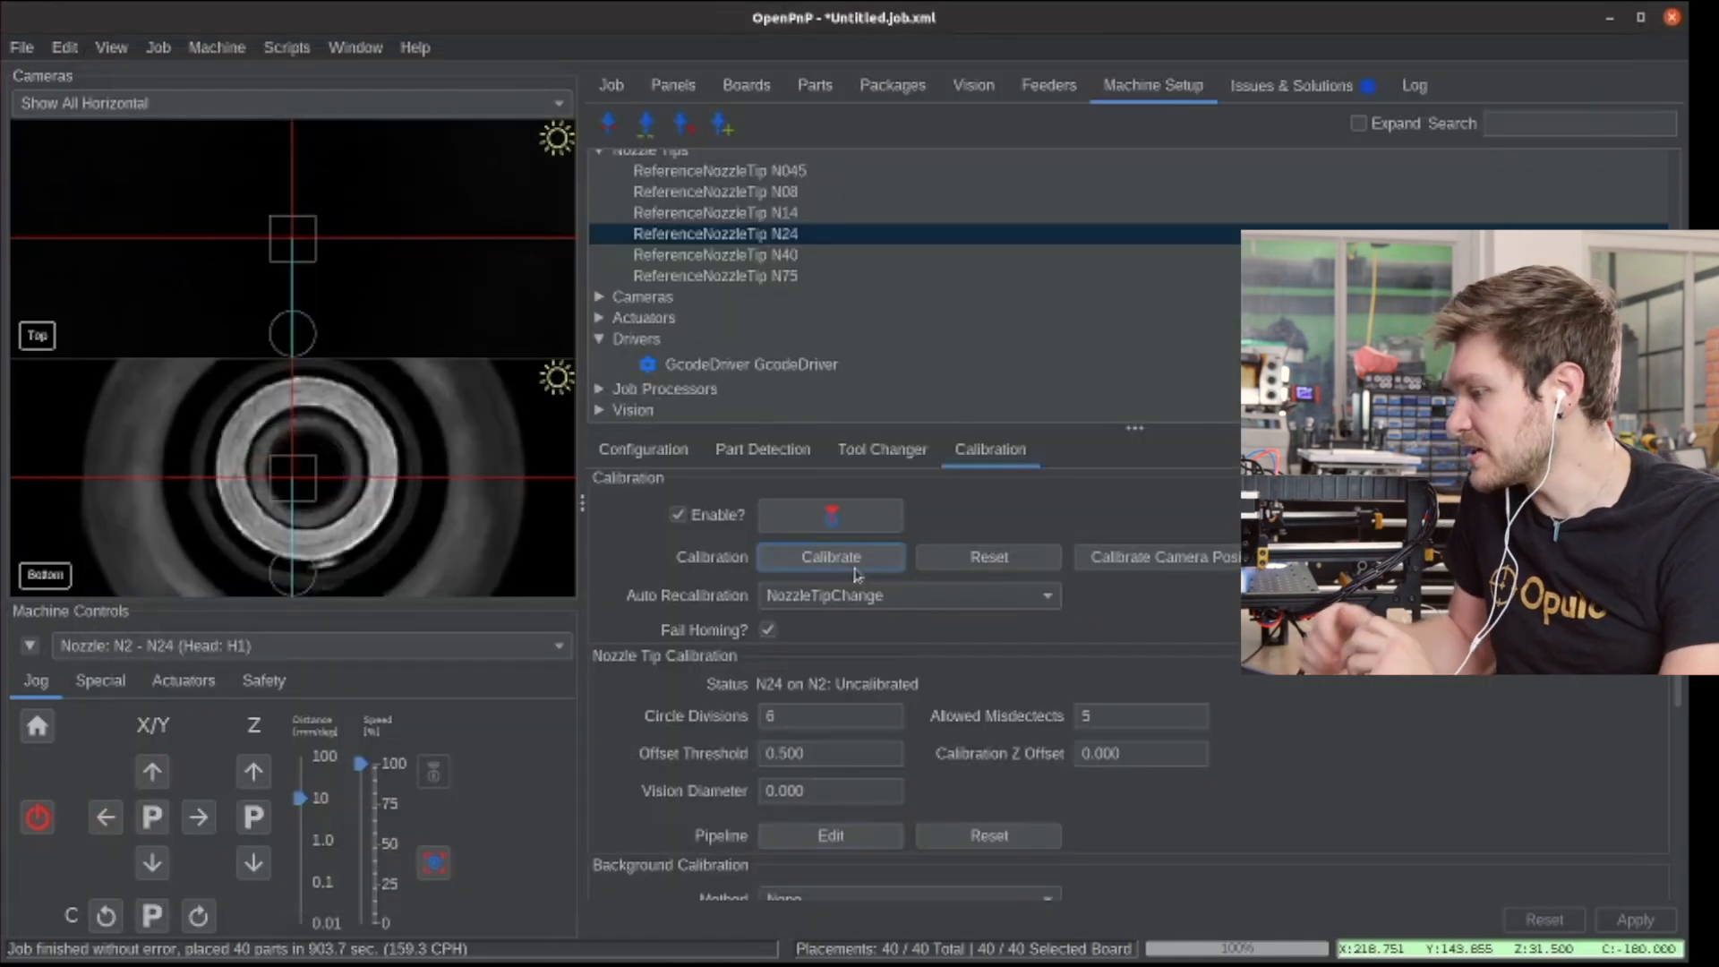
pyautogui.click(831, 557)
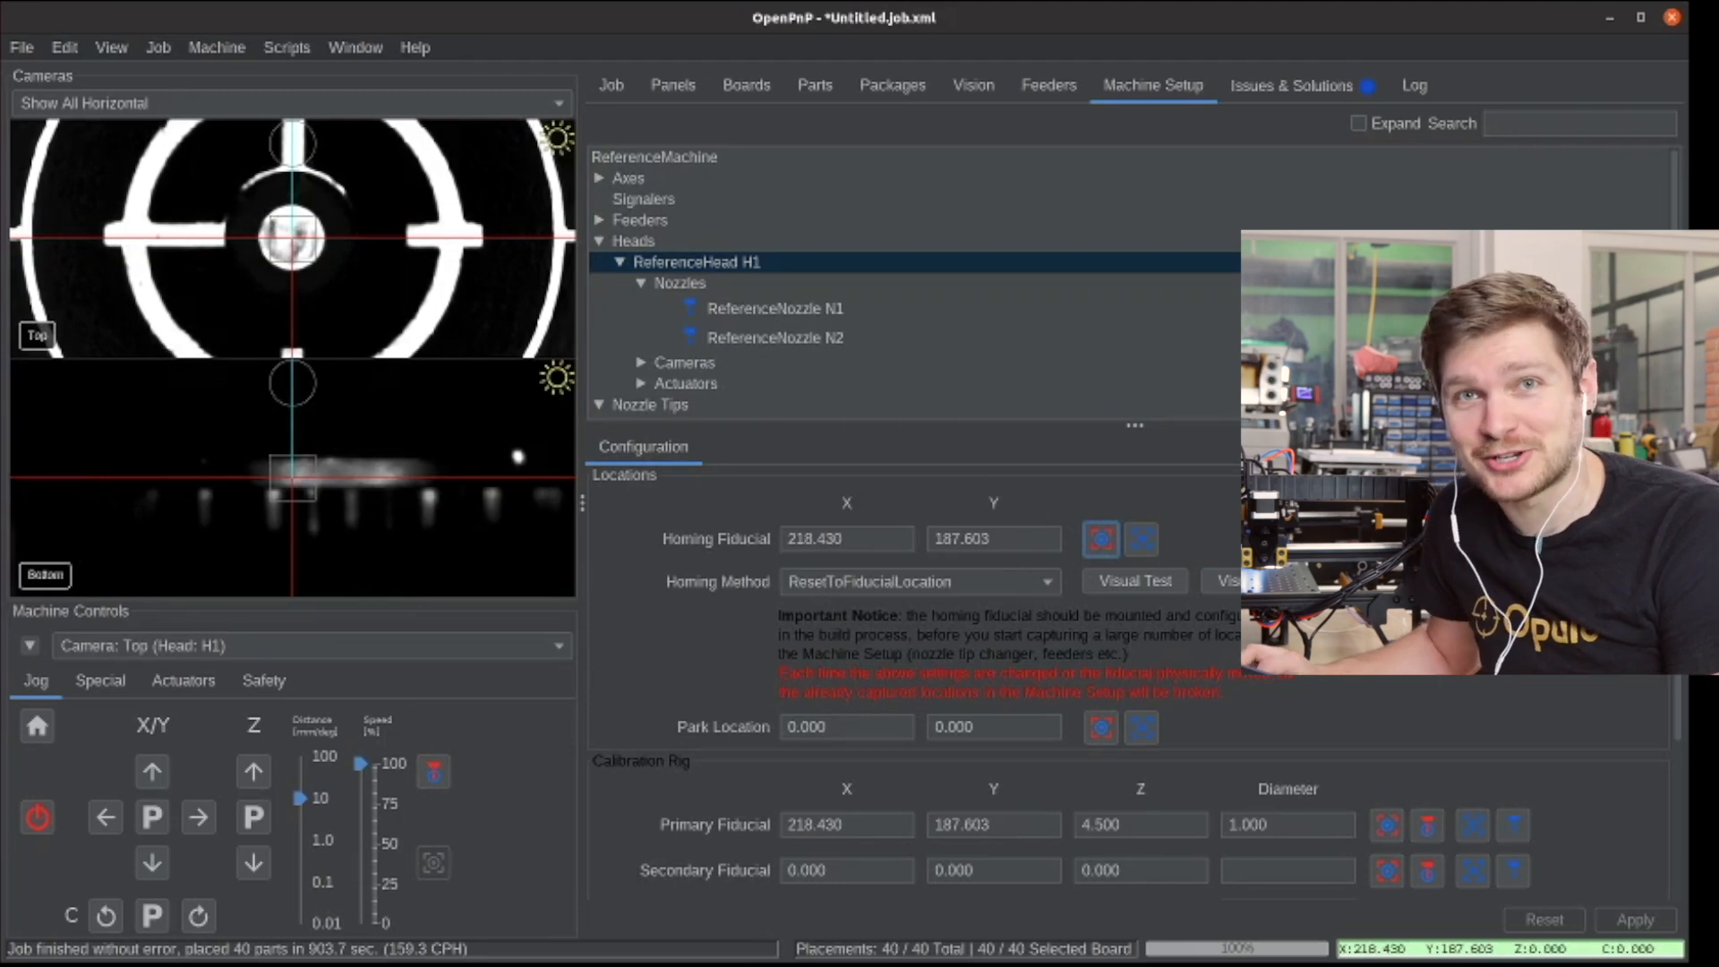
# - Review the default machine bottom vision settings and pick an R_0603_1608Metric-R_Small part from the slot 19 feeder with nozzle N1
pyautogui.click(974, 85)
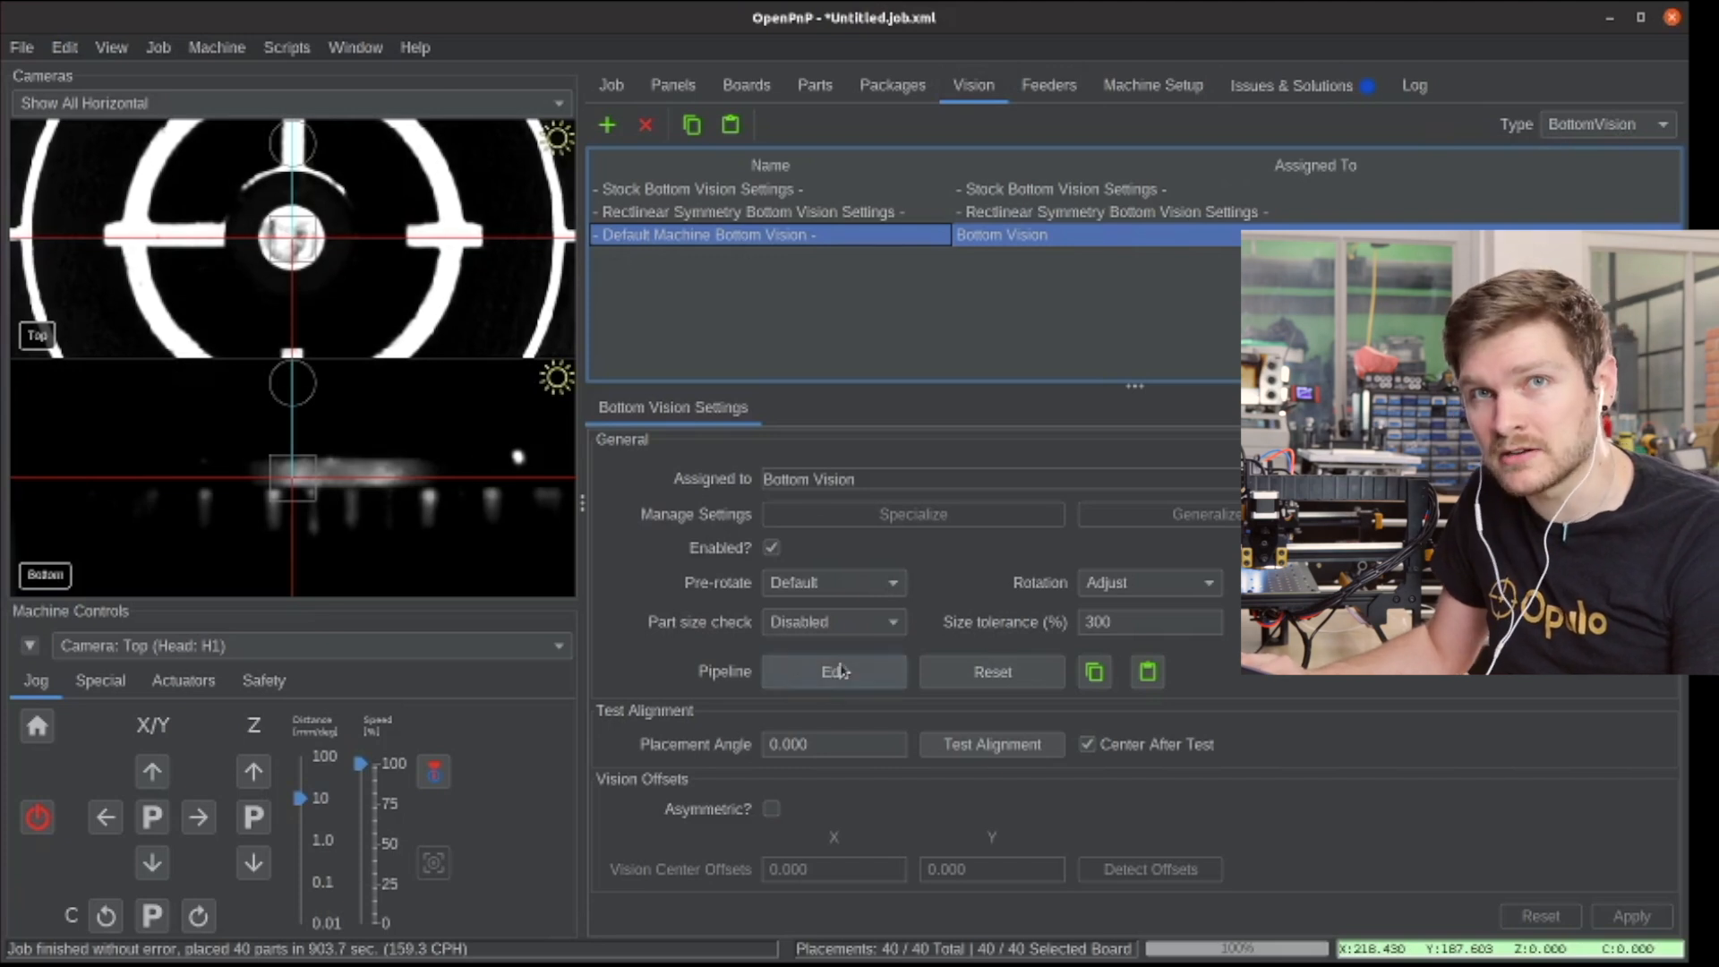
pyautogui.click(812, 86)
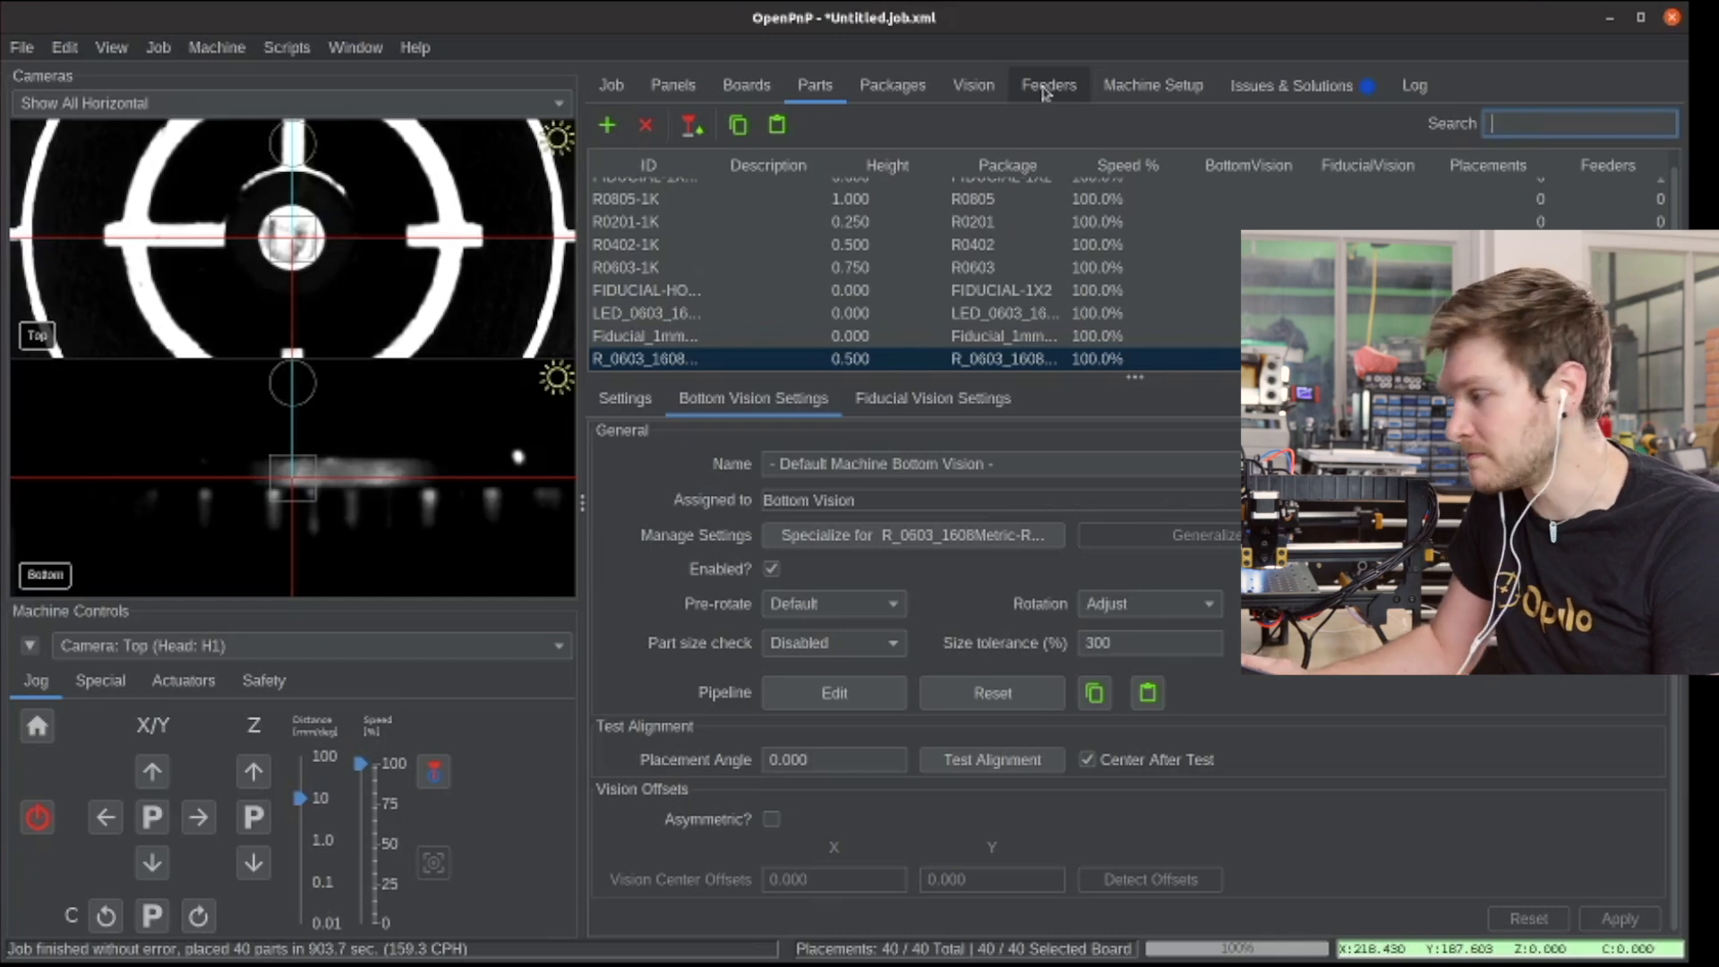
pyautogui.click(1047, 85)
pyautogui.click(691, 125)
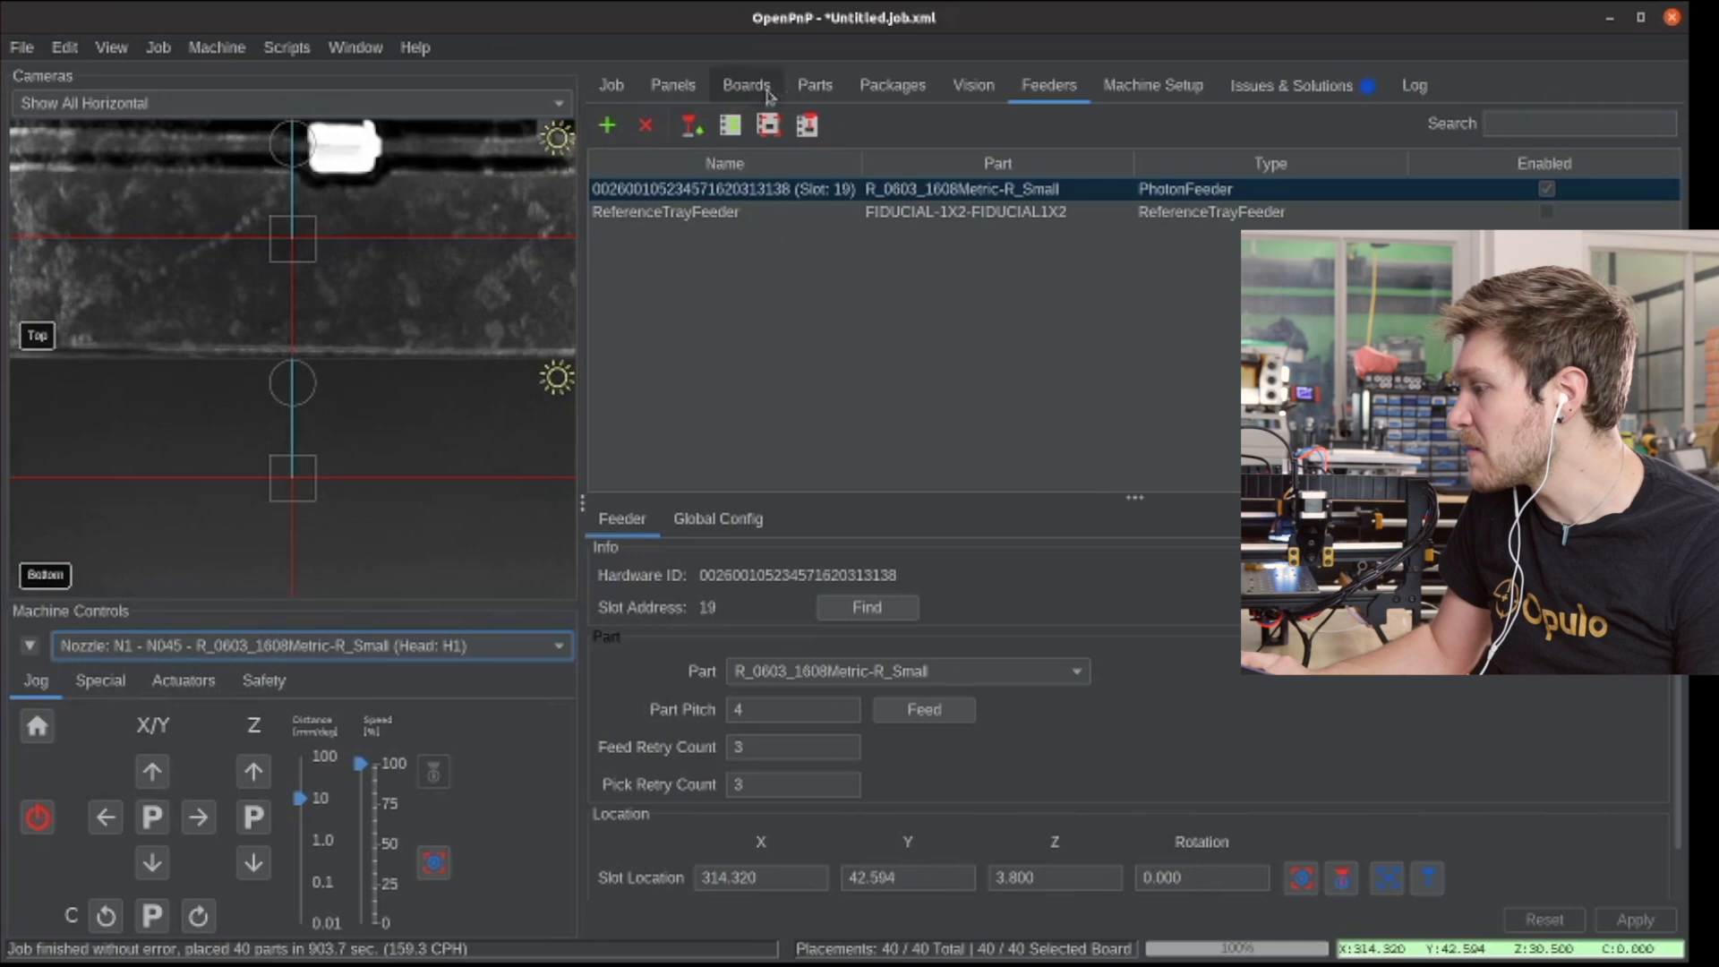
# - Run a test alignment on the picked R_0603_1608Metric-R_Small part from its bottom vision settings
pyautogui.click(811, 97)
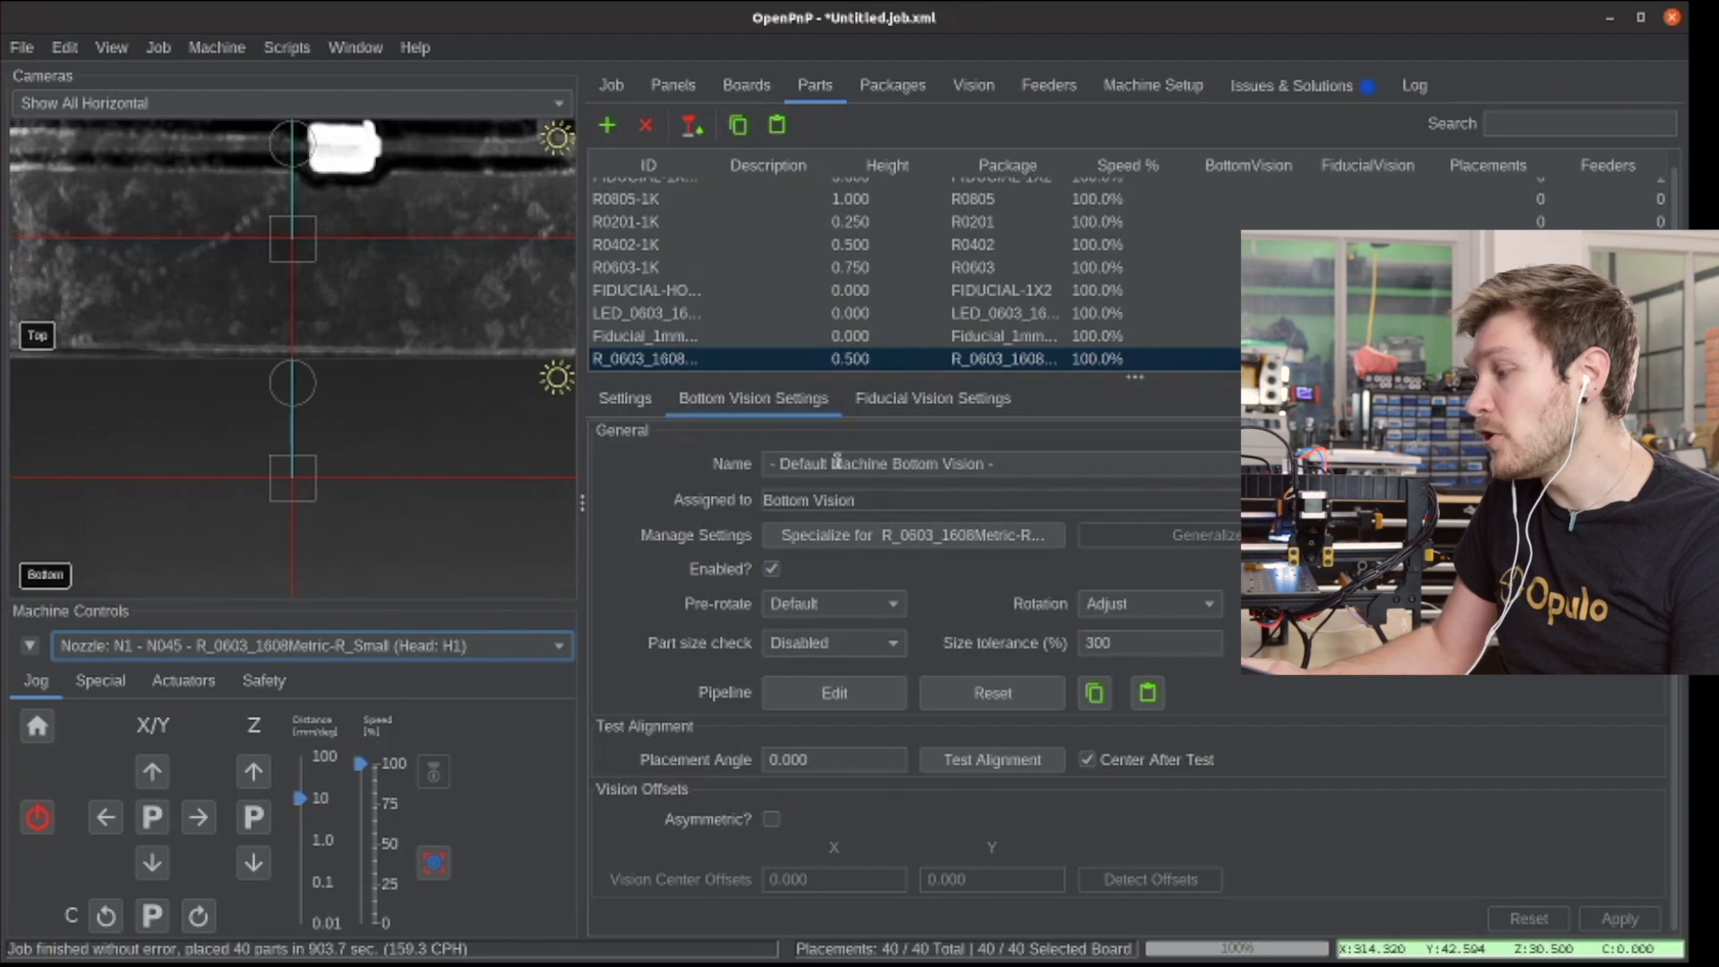
pyautogui.click(947, 465)
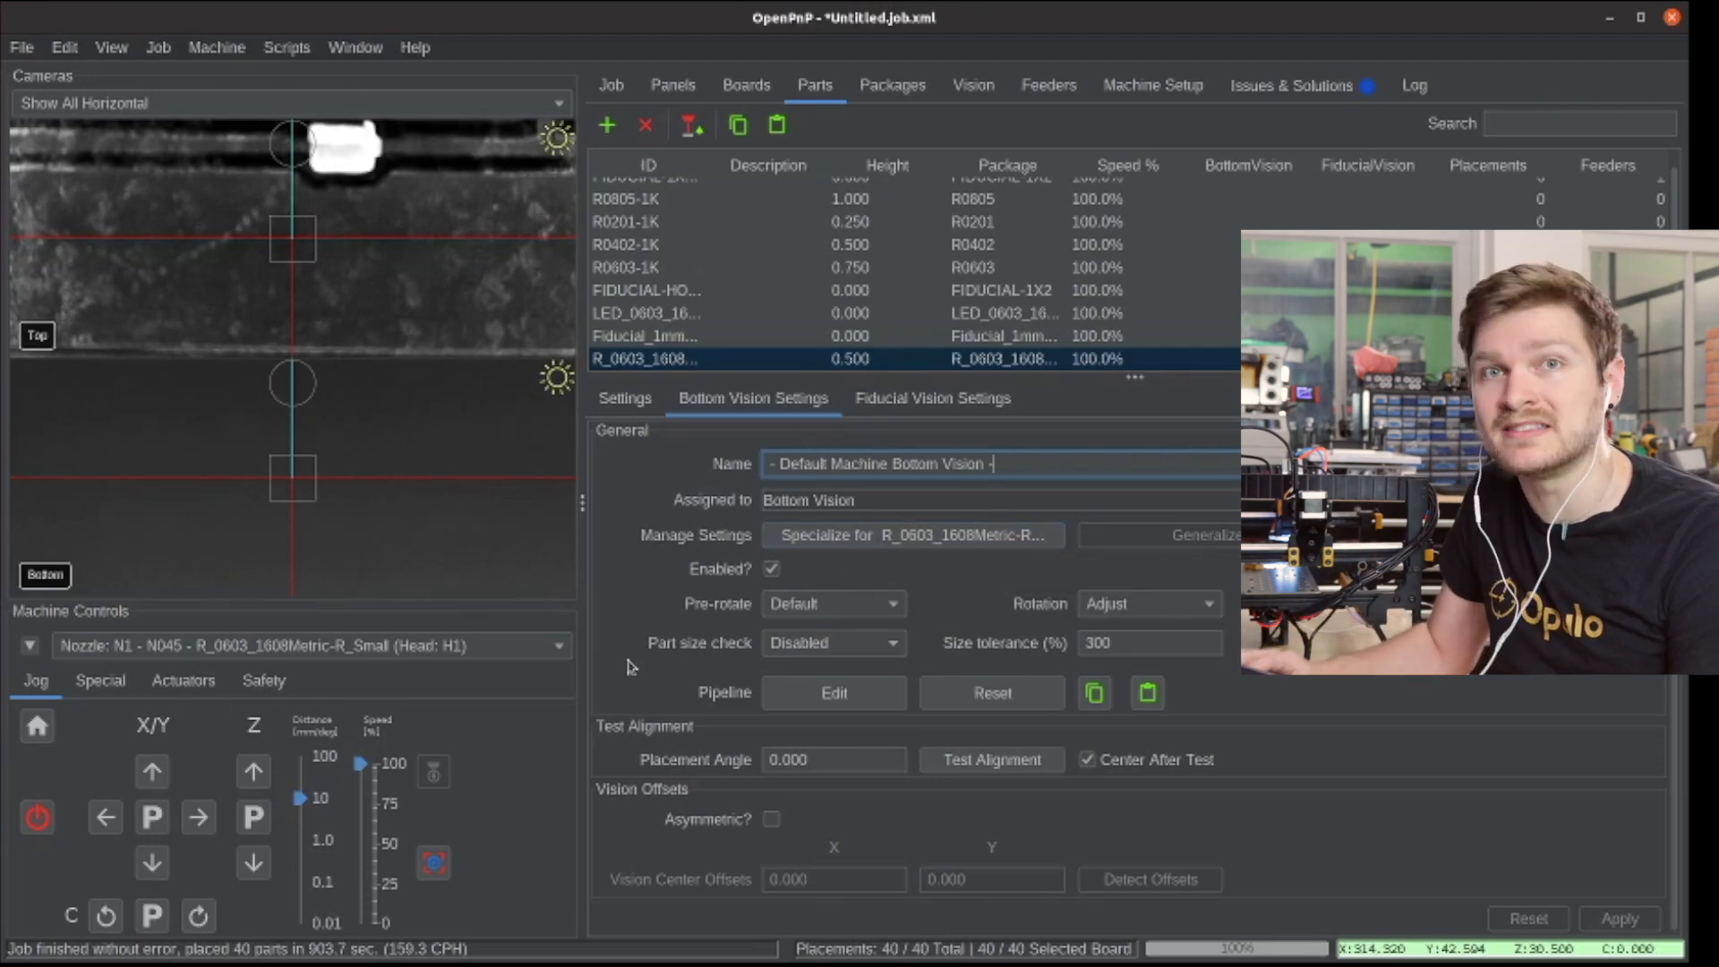
pyautogui.click(989, 760)
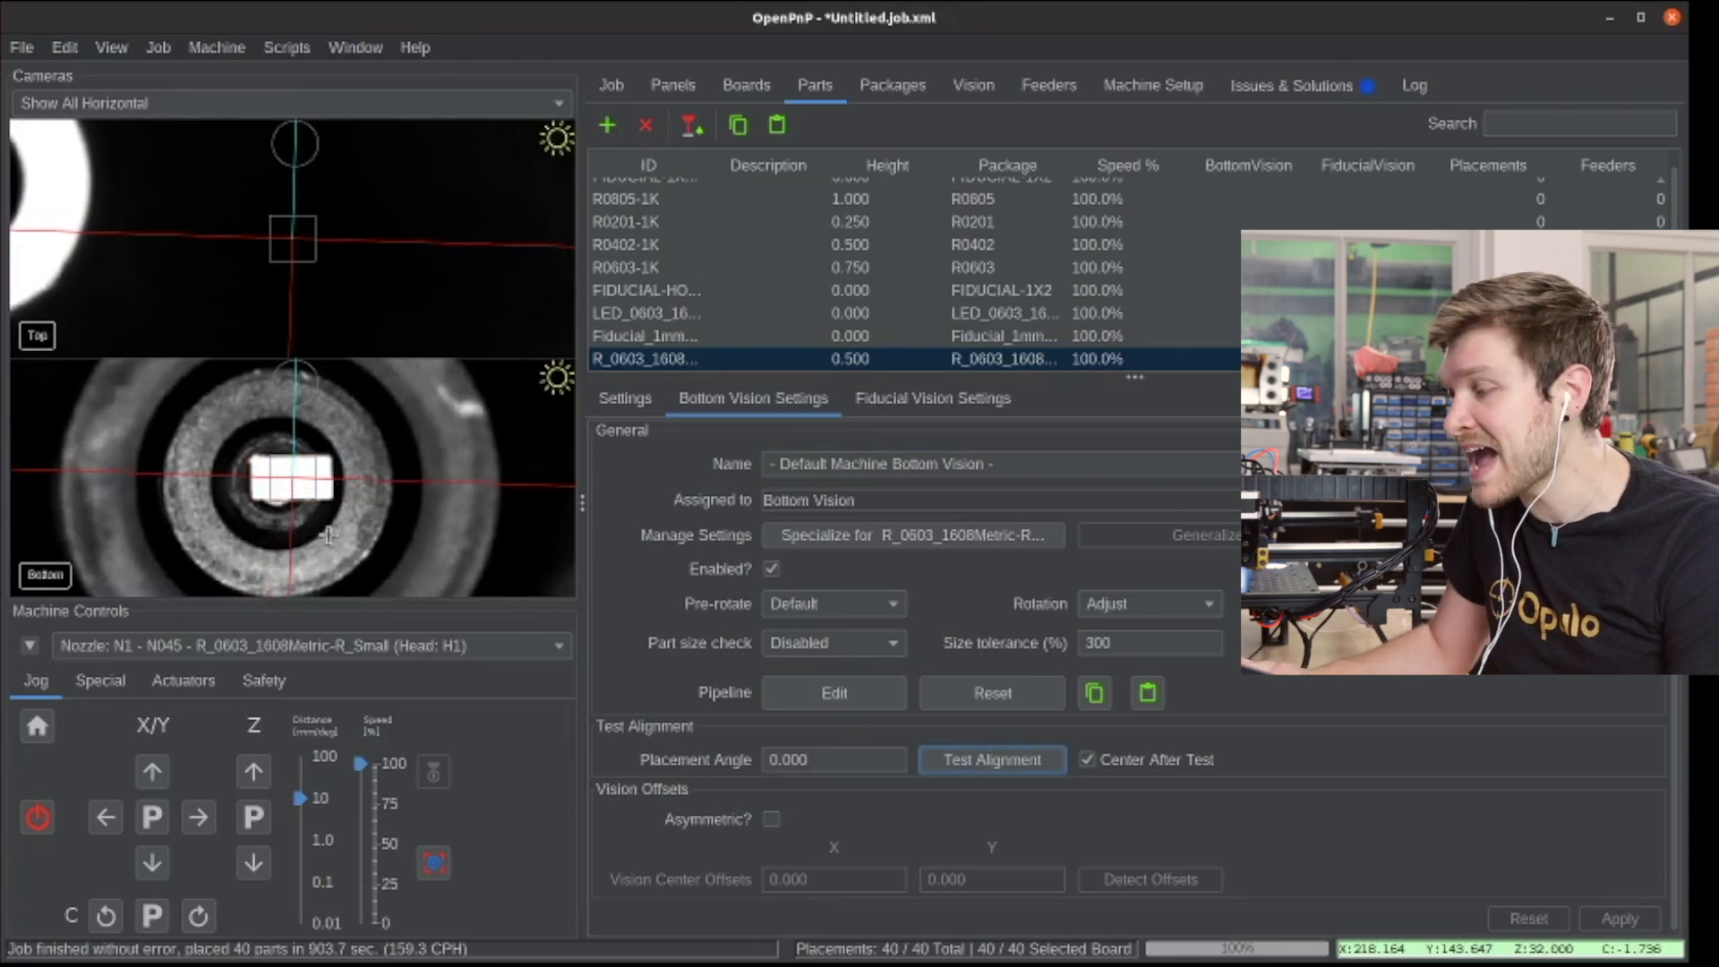
# - Open the part's bottom vision pipeline with nozzle N1 moved to the camera alignment location, and compare the CaptureImage and MaskCircle stages
pyautogui.click(834, 694)
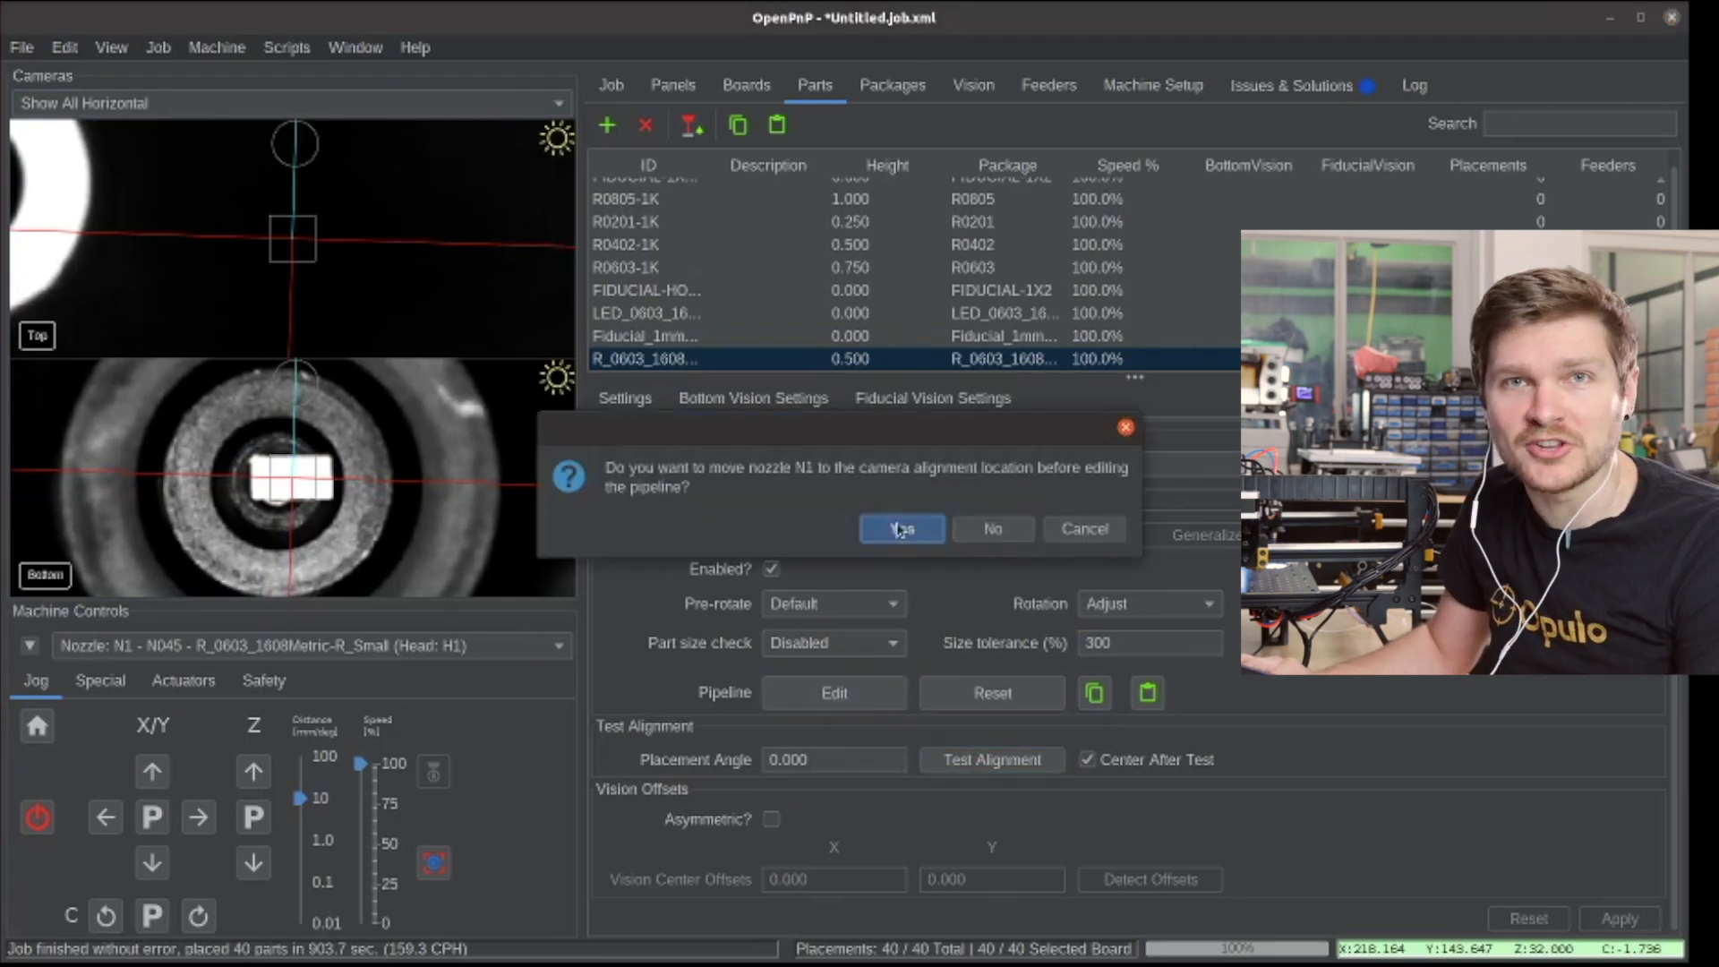
pyautogui.click(901, 529)
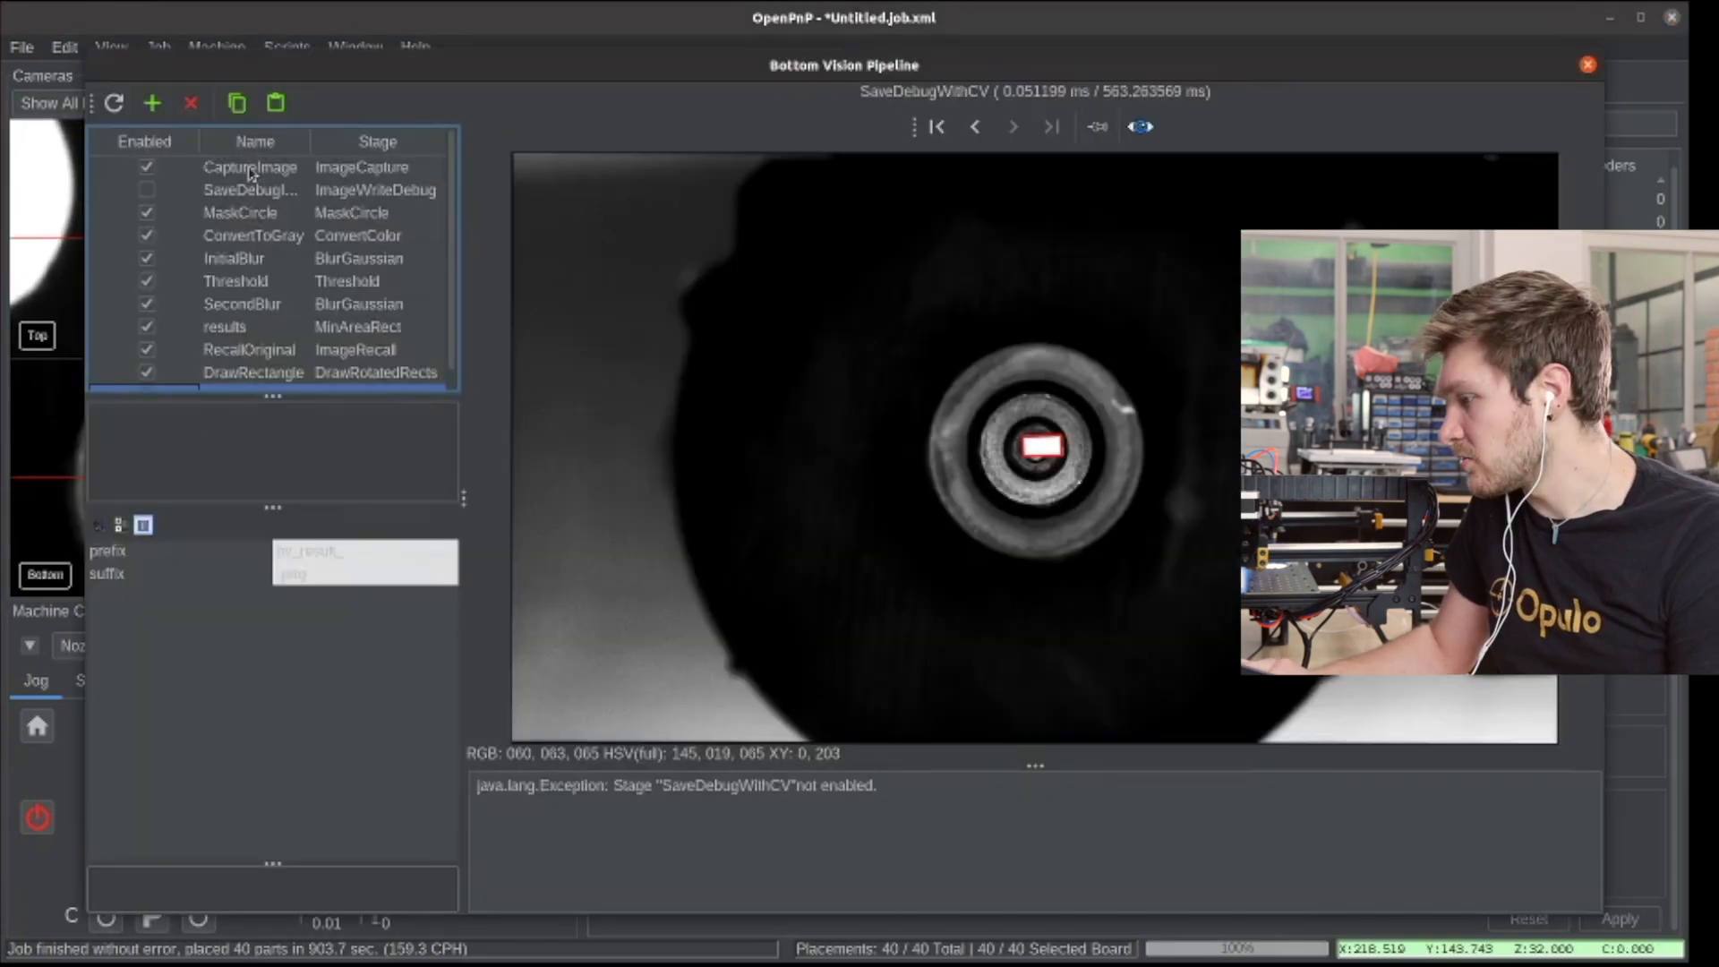
pyautogui.click(251, 188)
pyautogui.press('Down')
pyautogui.press('Down')
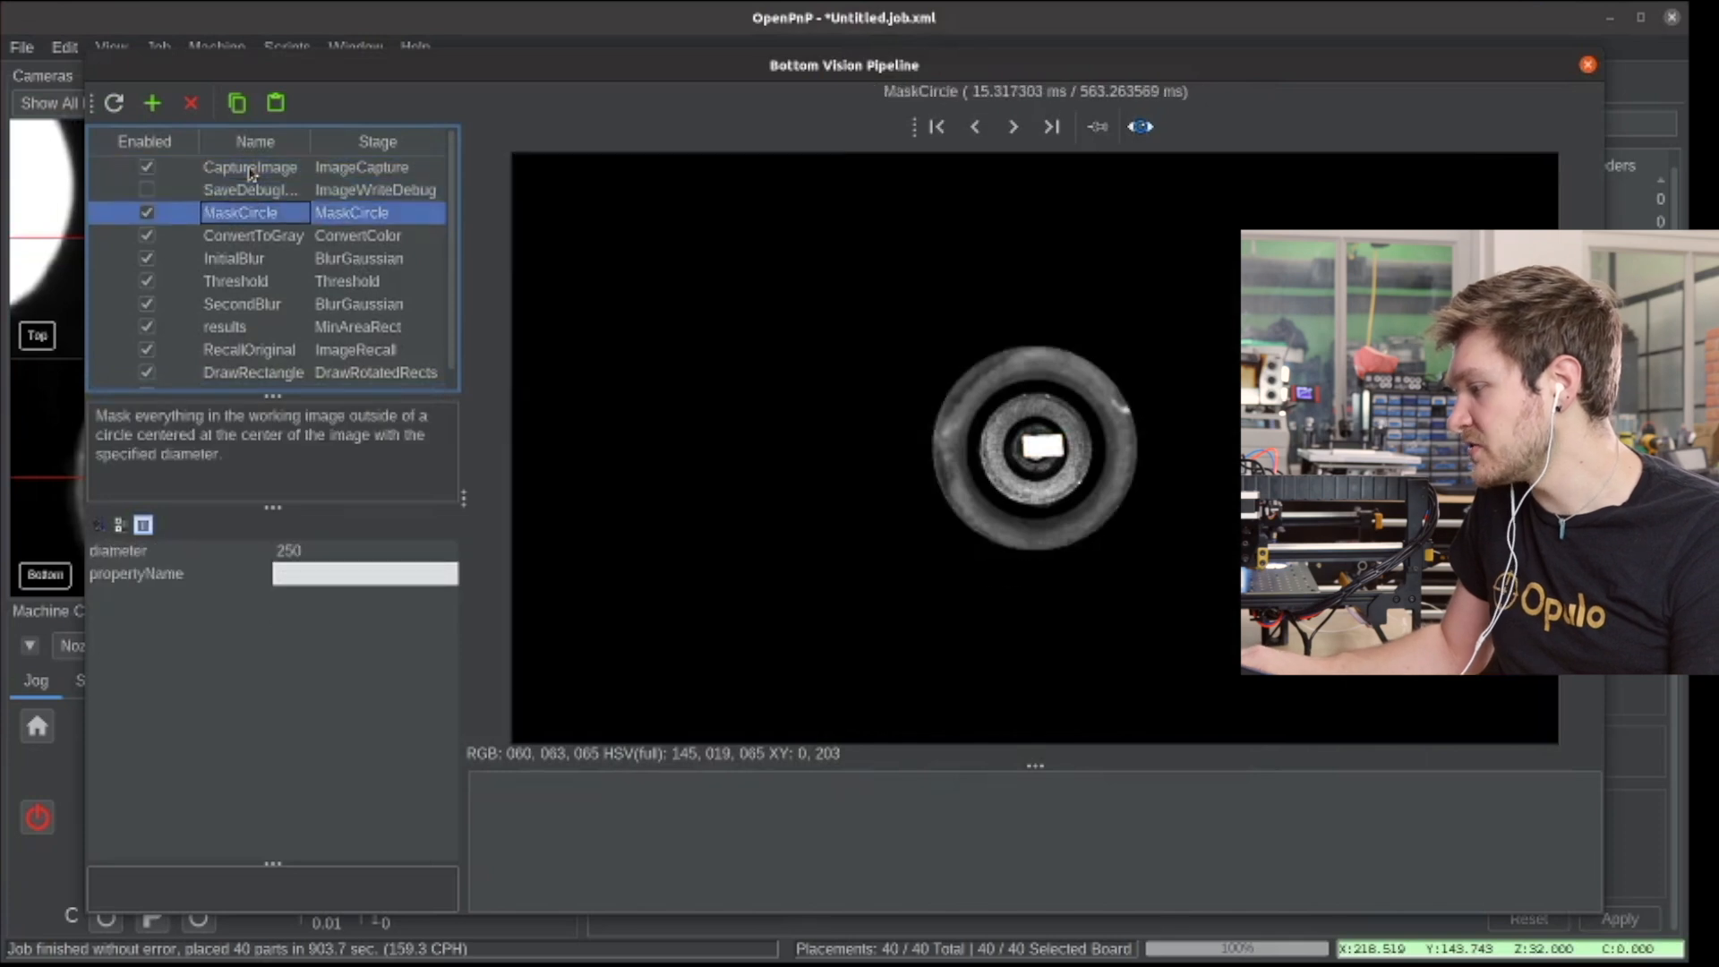
pyautogui.press('Up')
pyautogui.press('Up')
pyautogui.press('Up')
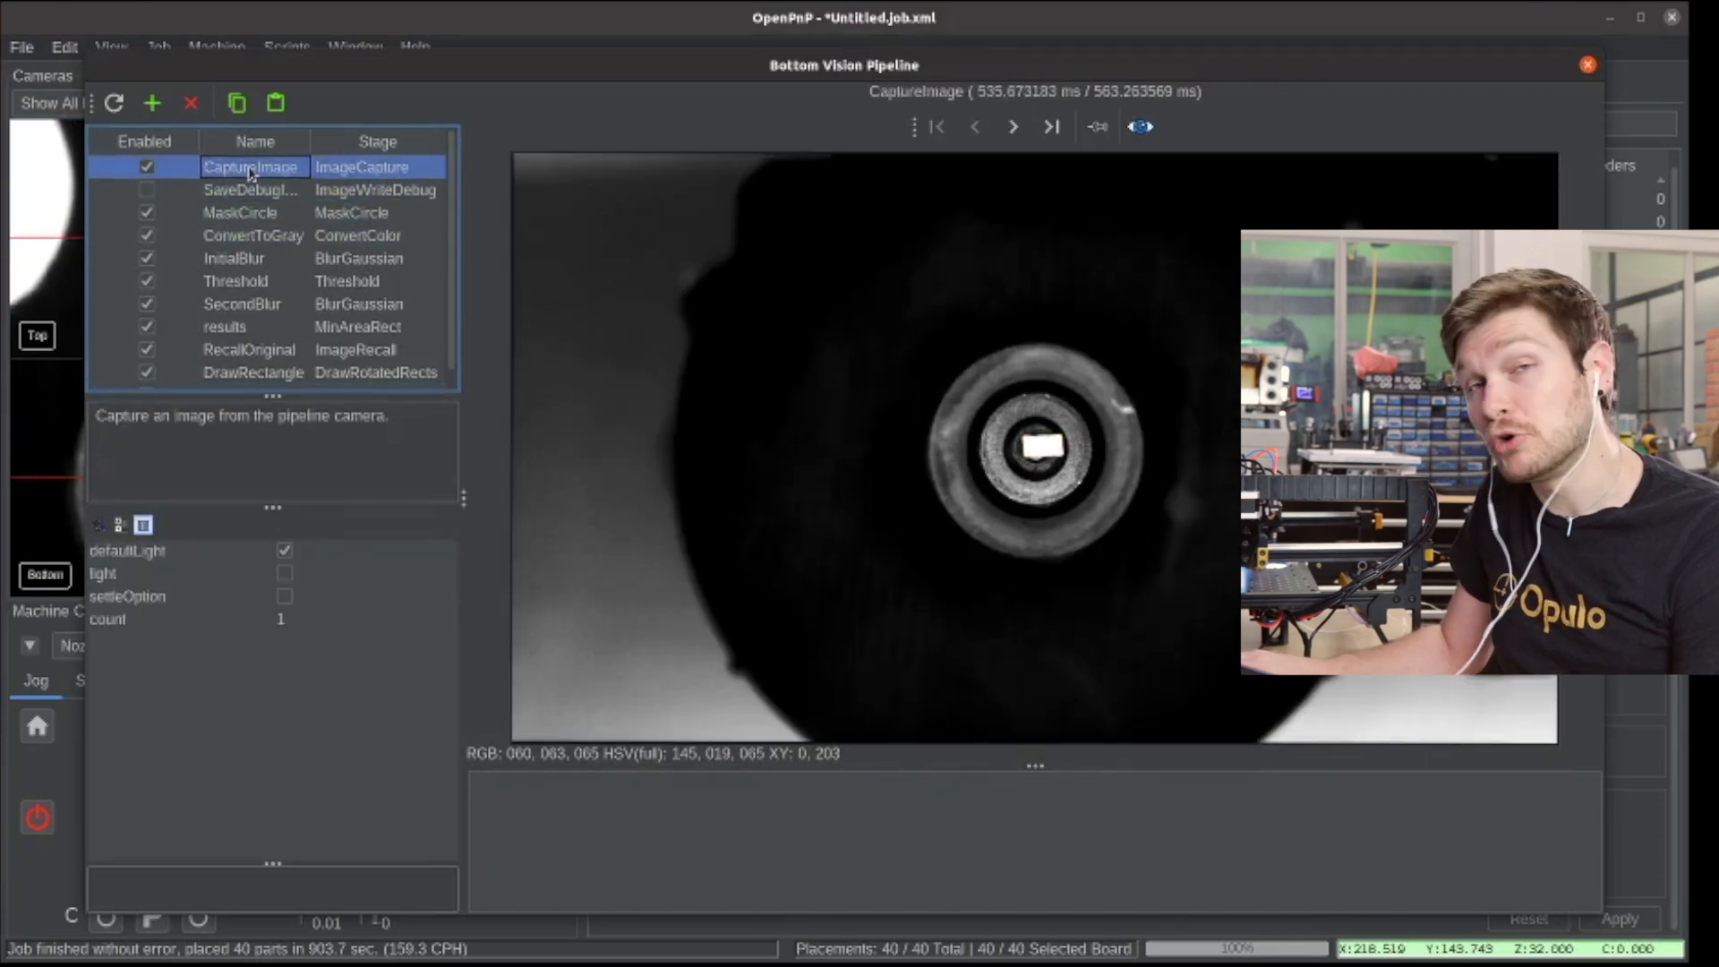
# - Examine the bottom vision pipeline's stages one by one, from MaskCircle through Threshold and results to DrawRectangle
pyautogui.press('Down')
pyautogui.press('Down')
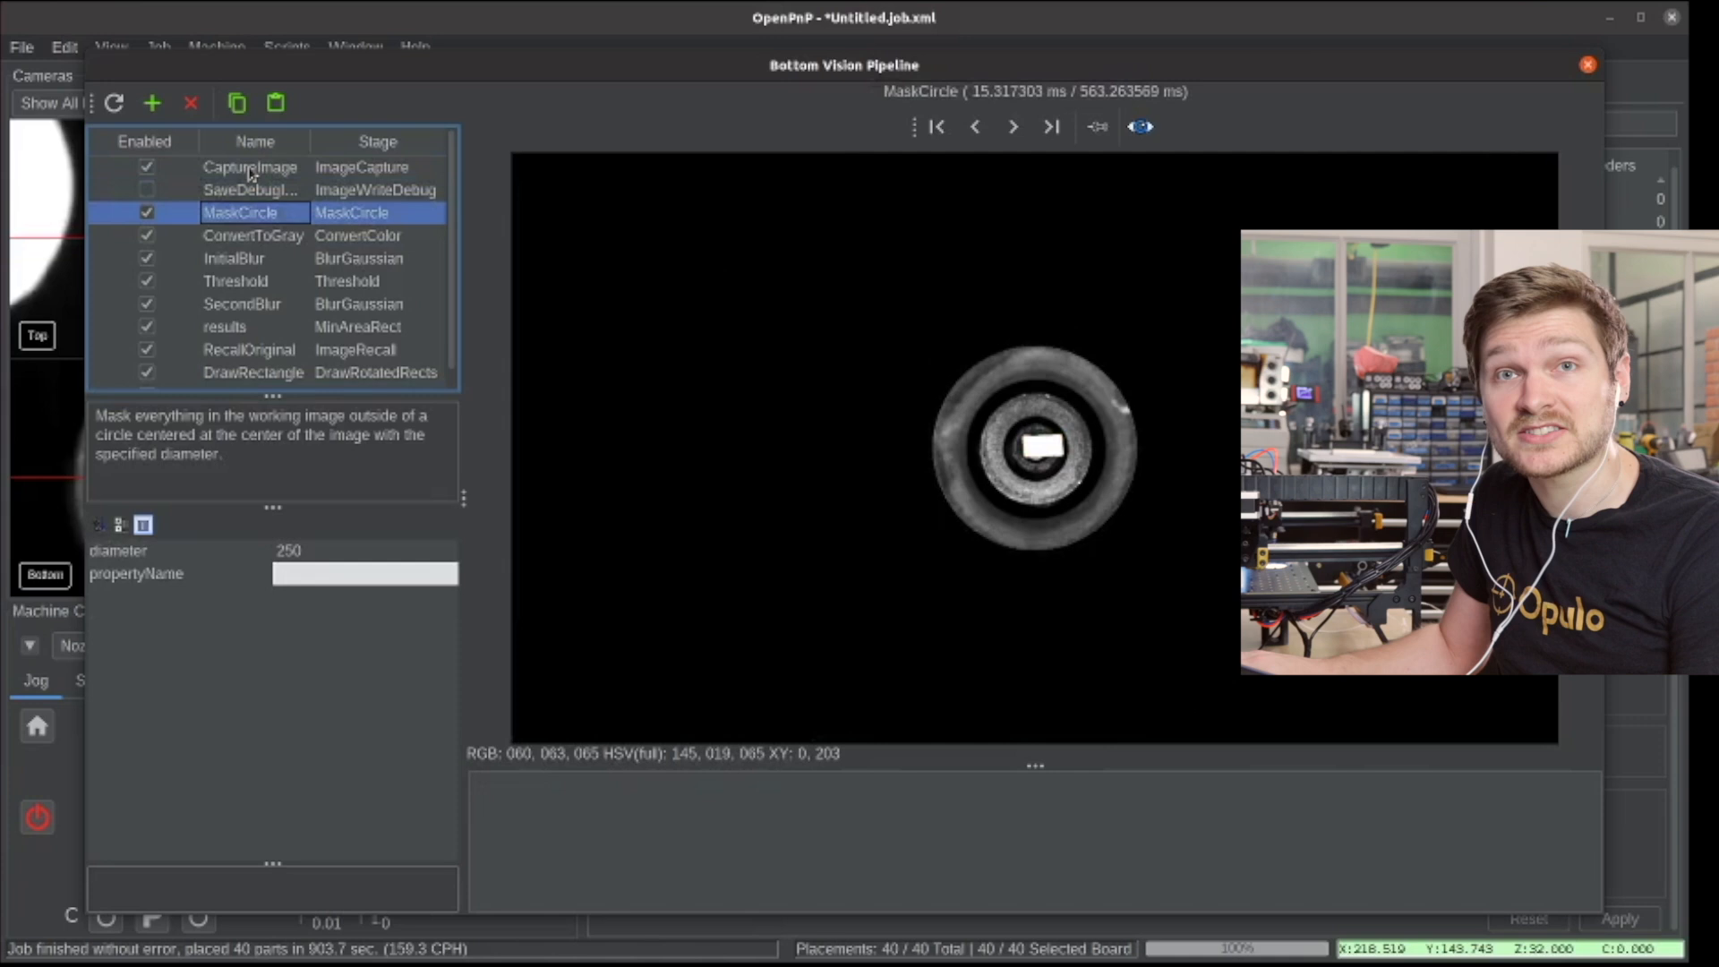
pyautogui.press('Down')
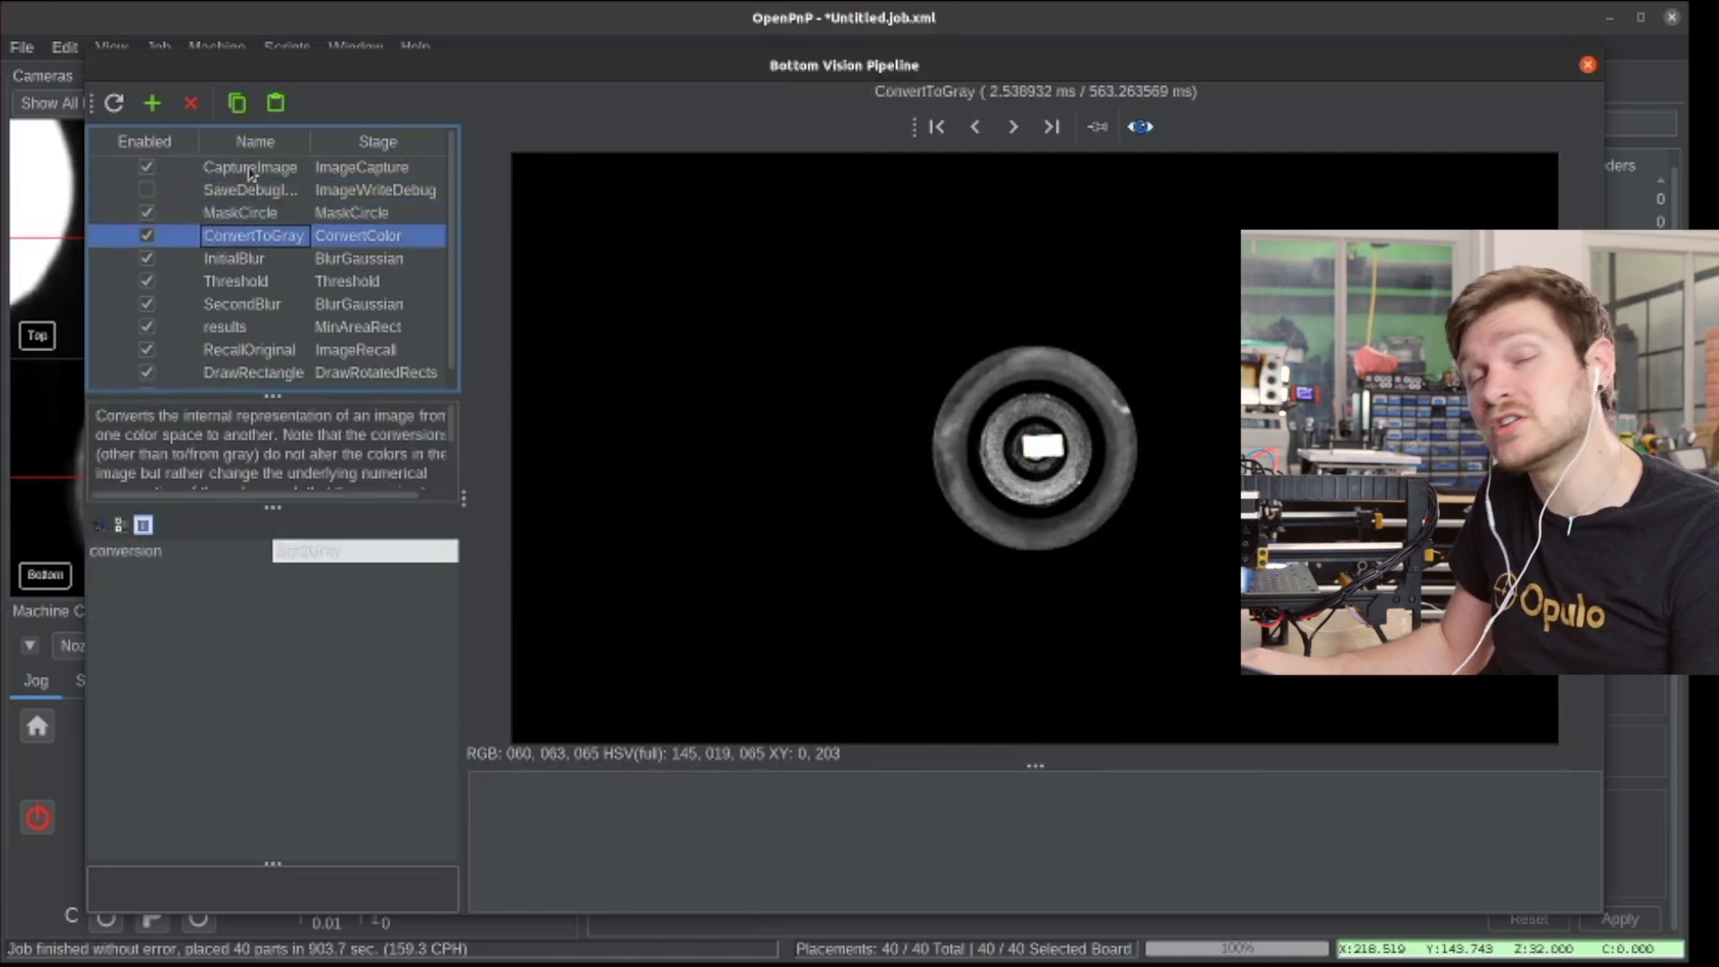
pyautogui.press('Down')
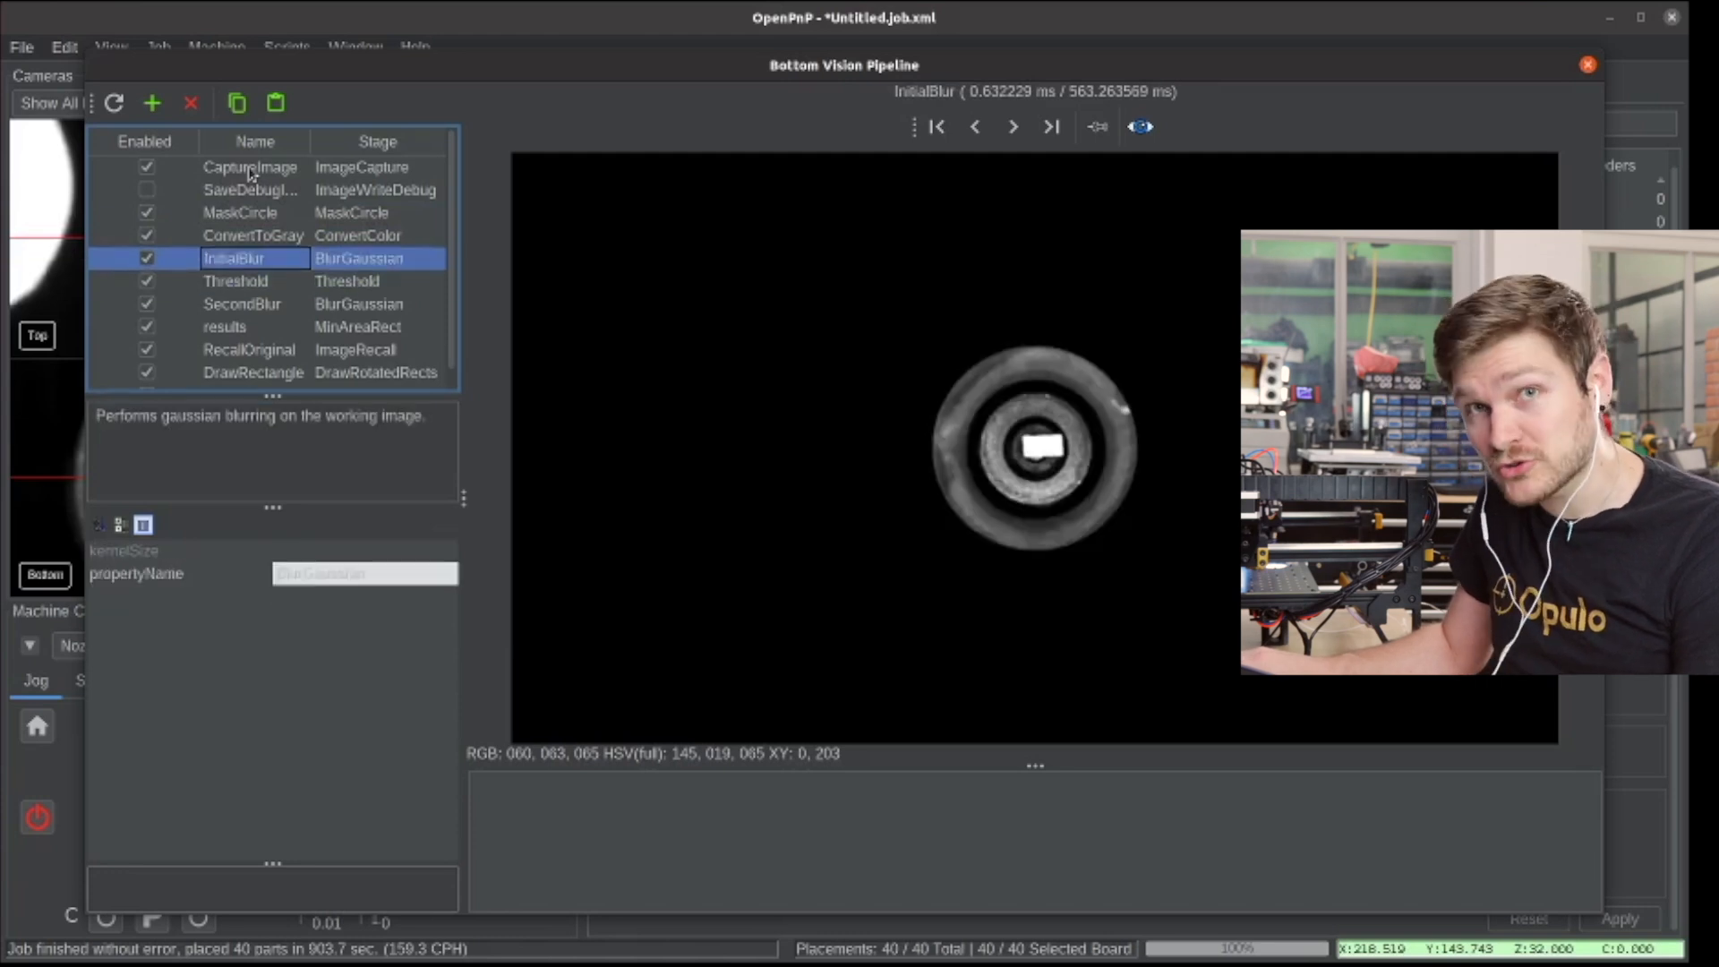
pyautogui.press('Down')
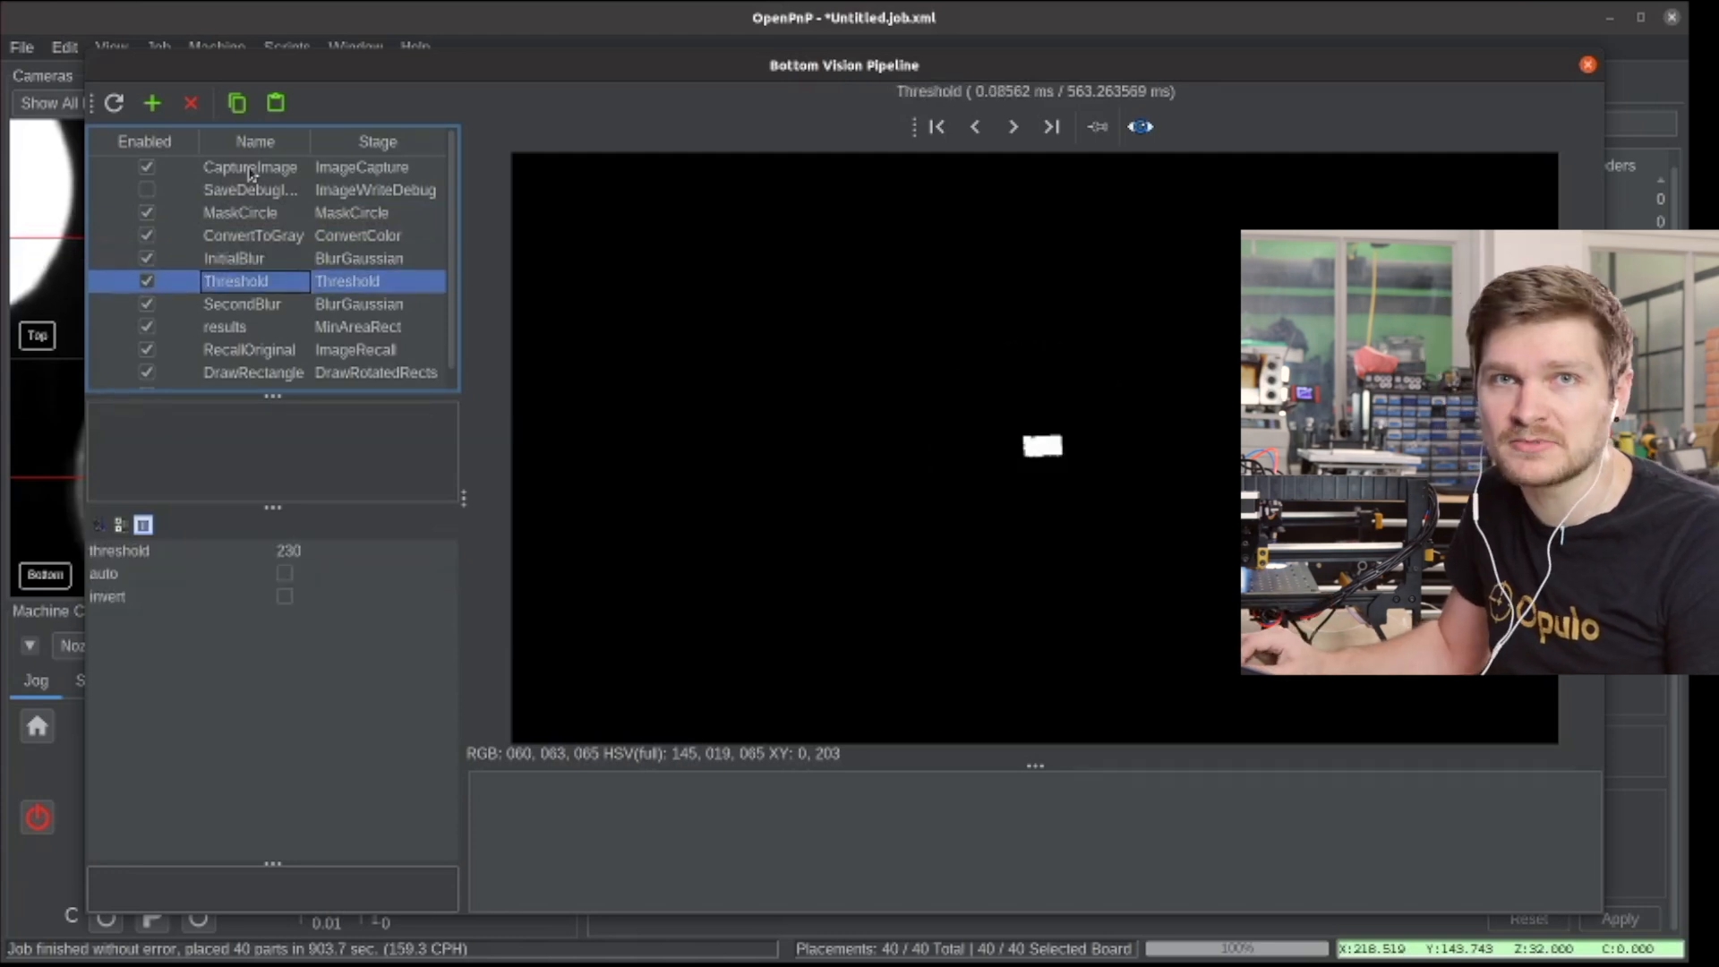
pyautogui.press('Up')
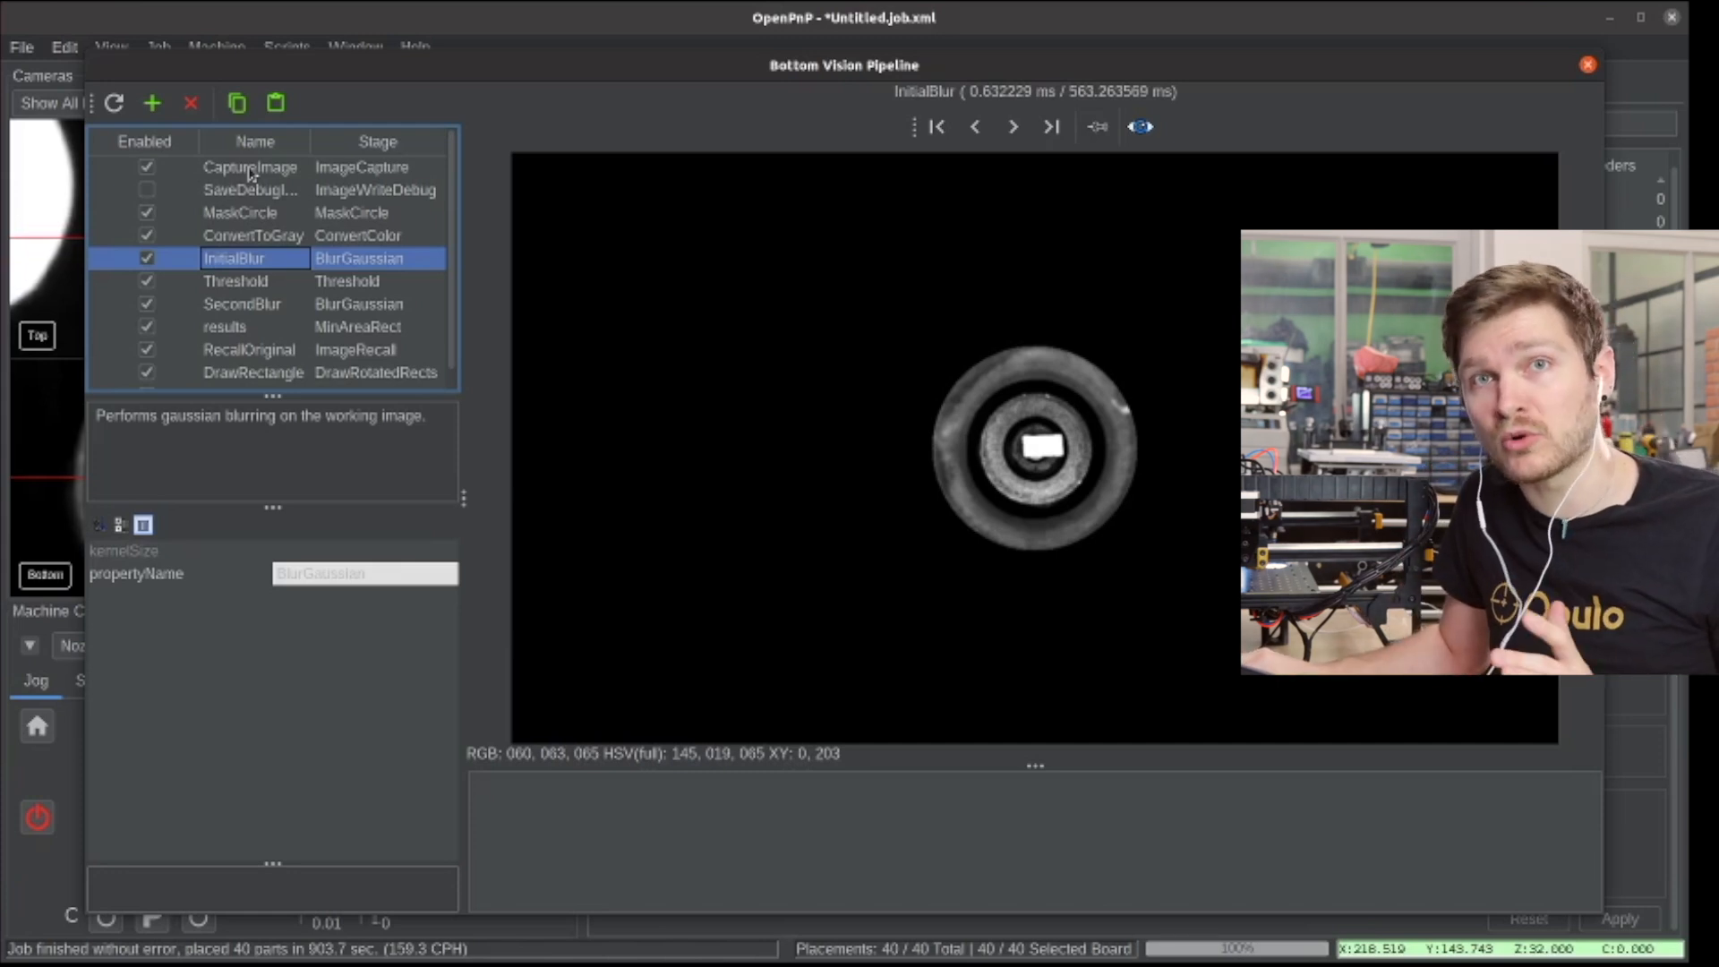
pyautogui.click(240, 283)
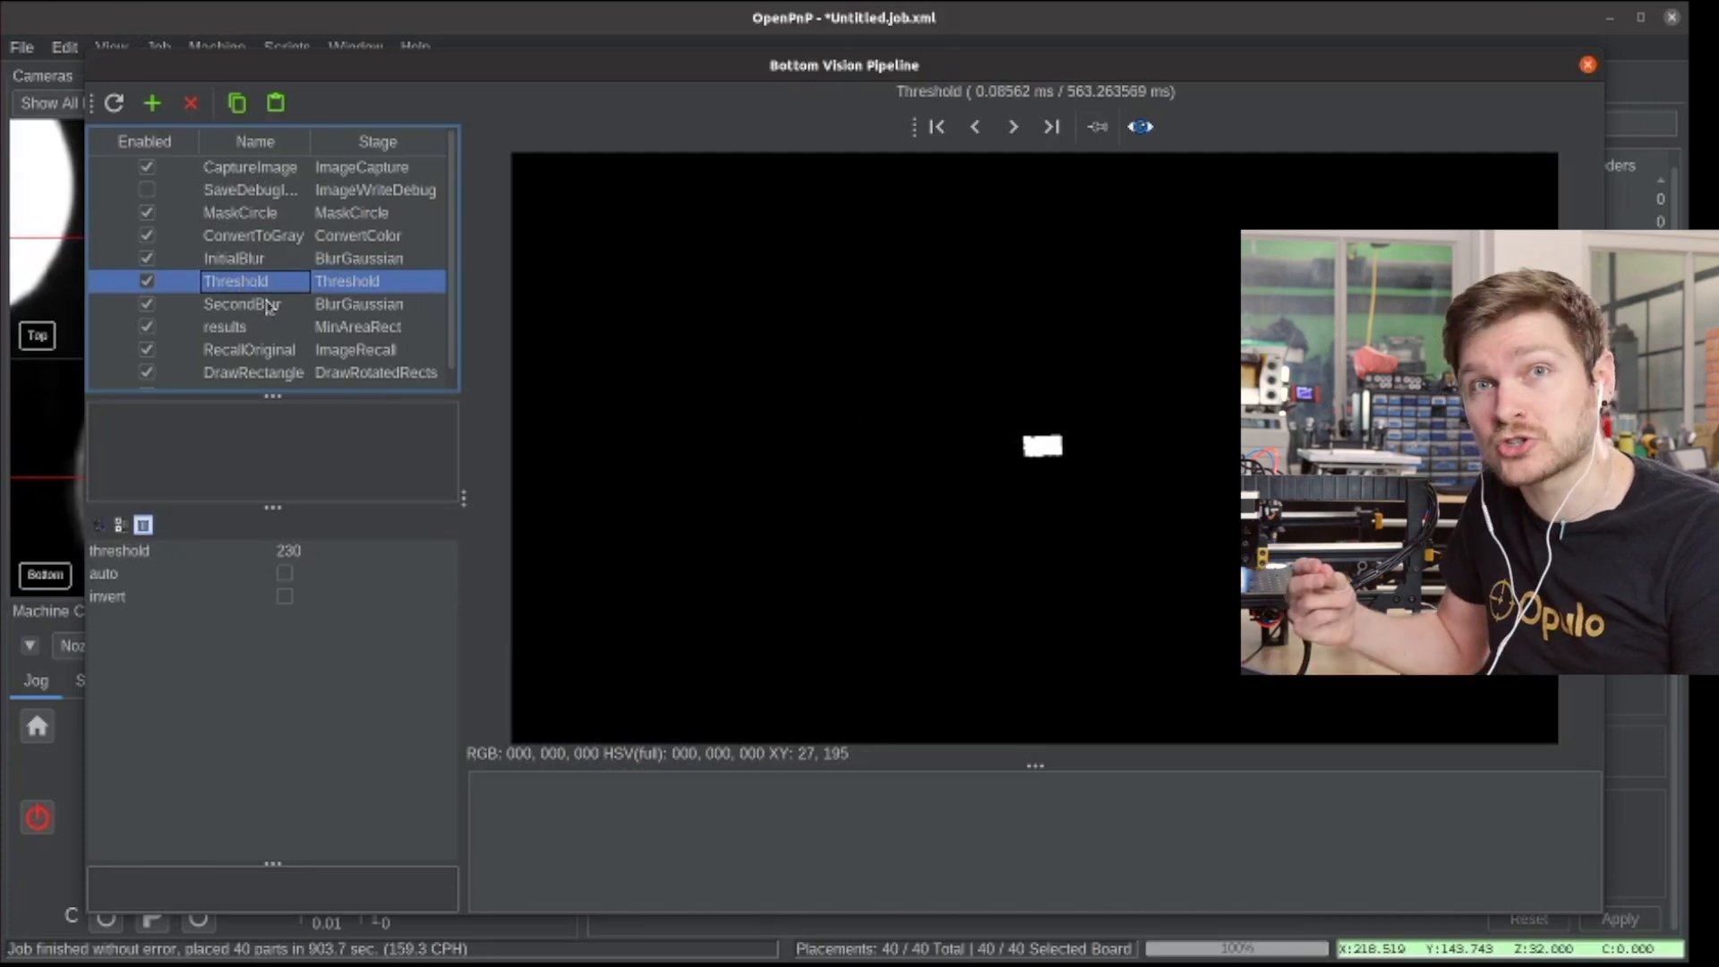
pyautogui.click(269, 308)
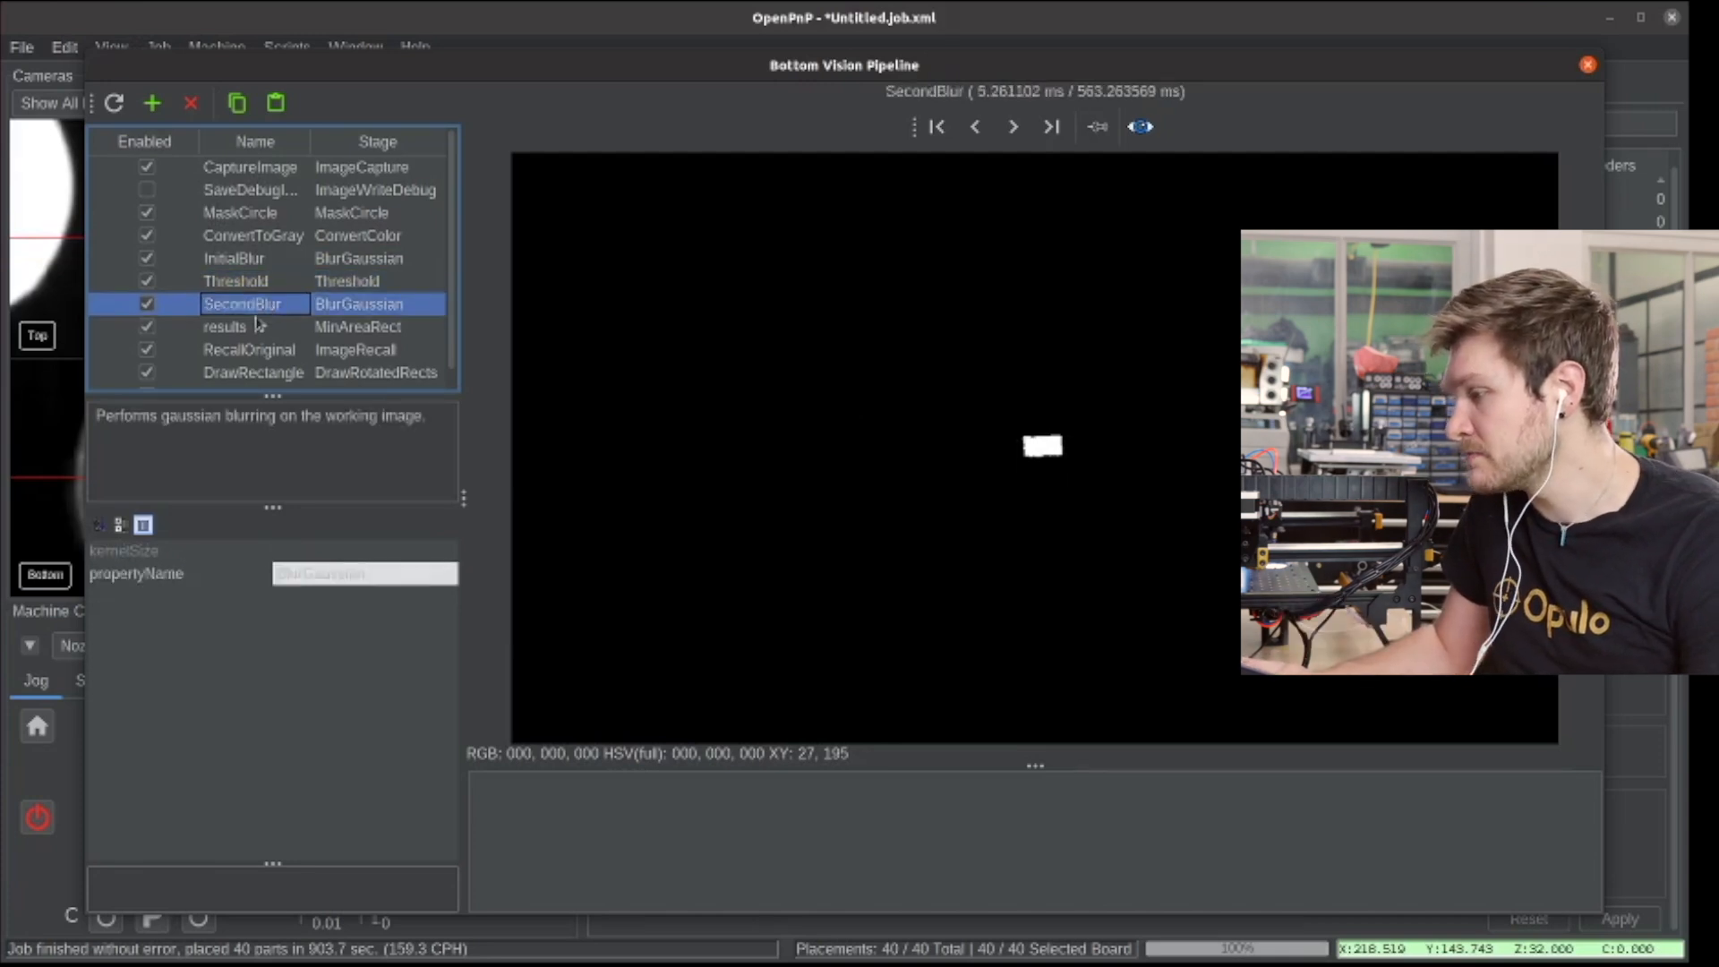
pyautogui.click(268, 326)
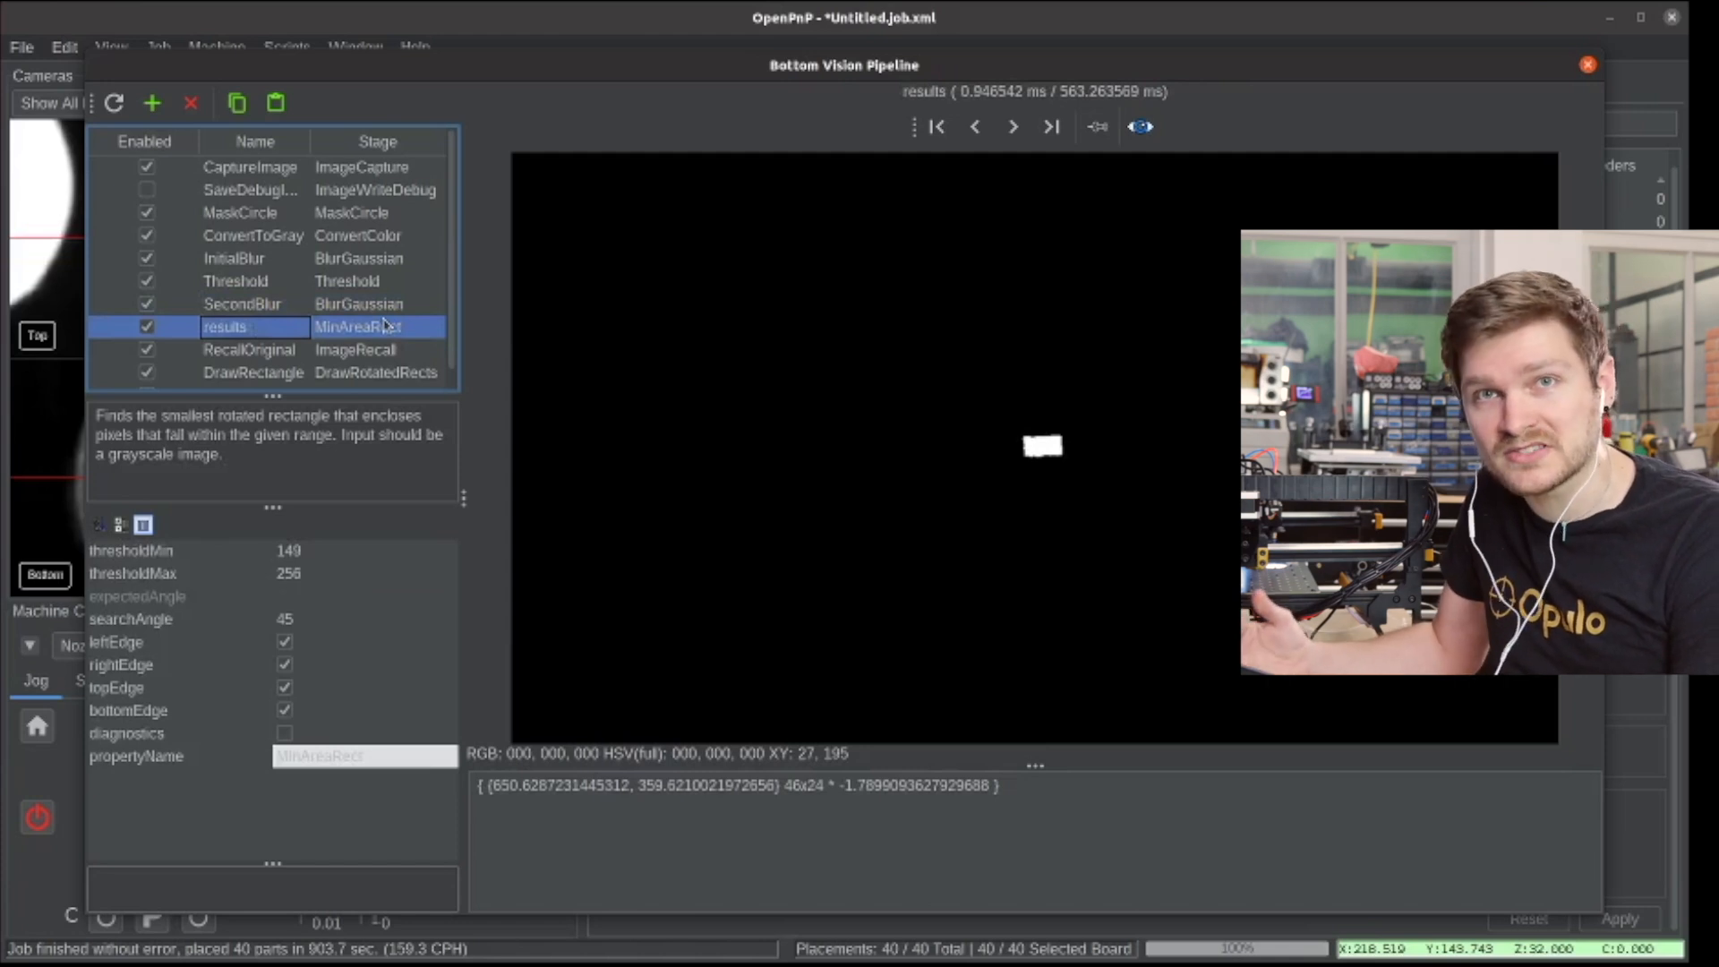
pyautogui.click(266, 352)
pyautogui.click(266, 373)
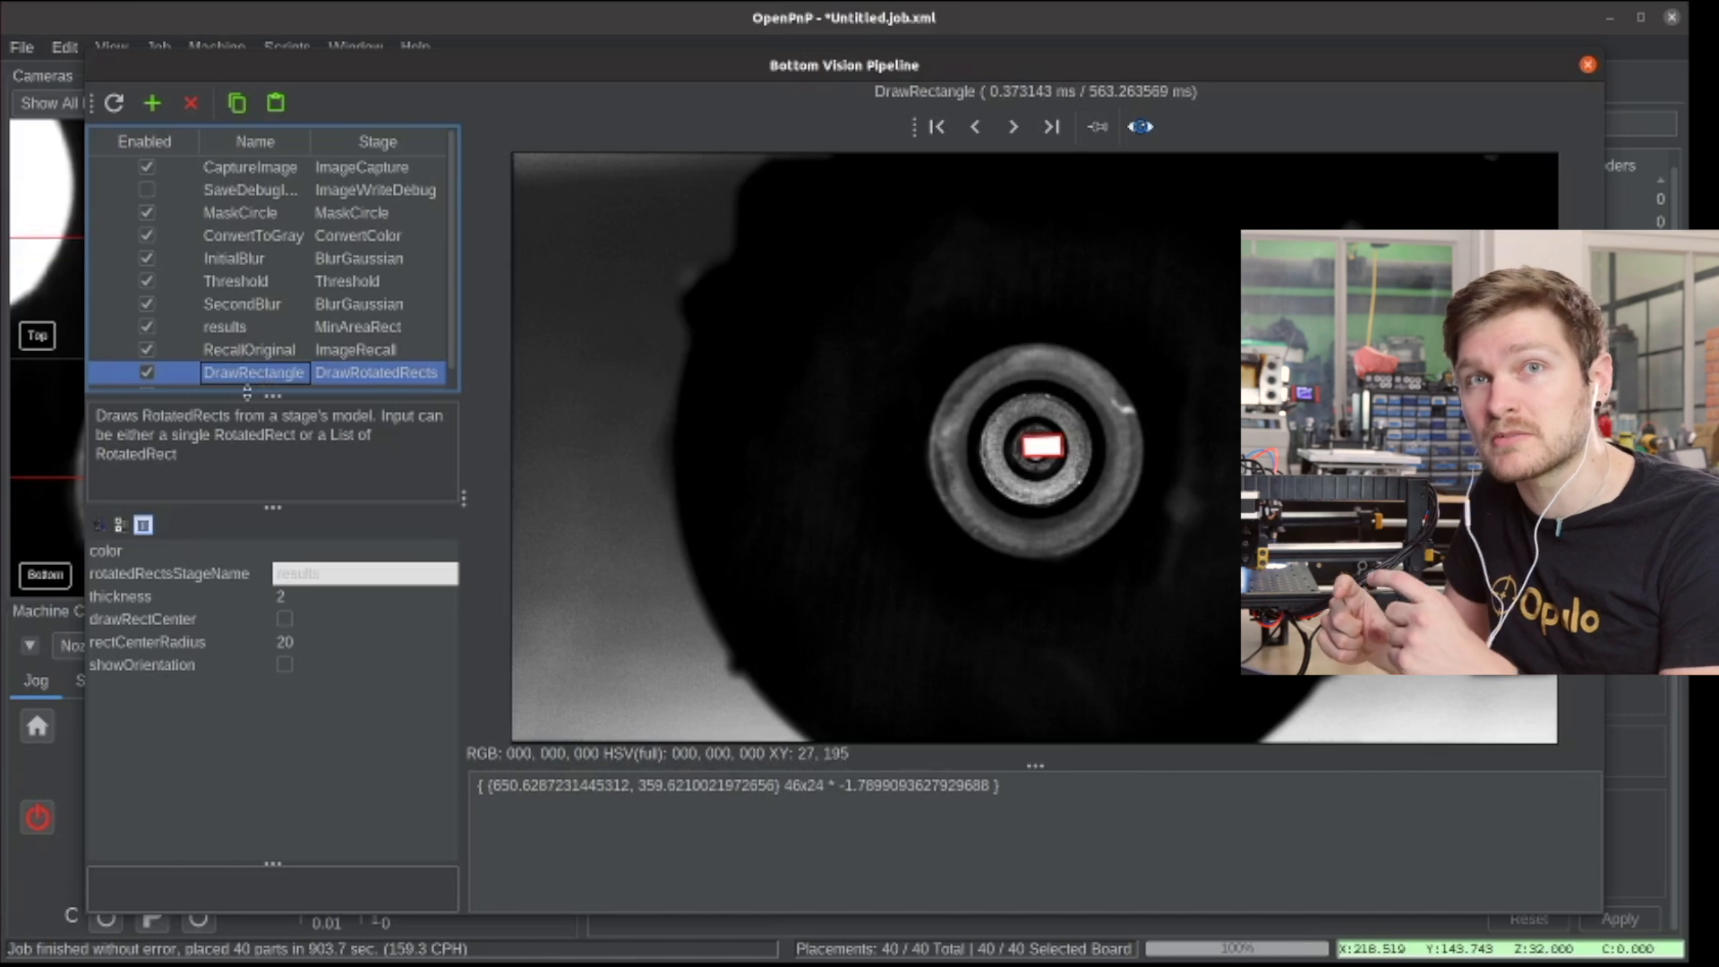
# - Set the Threshold stage's threshold value to 205
pyautogui.press('Up')
pyautogui.press('Up')
pyautogui.press('Up')
pyautogui.press('Up')
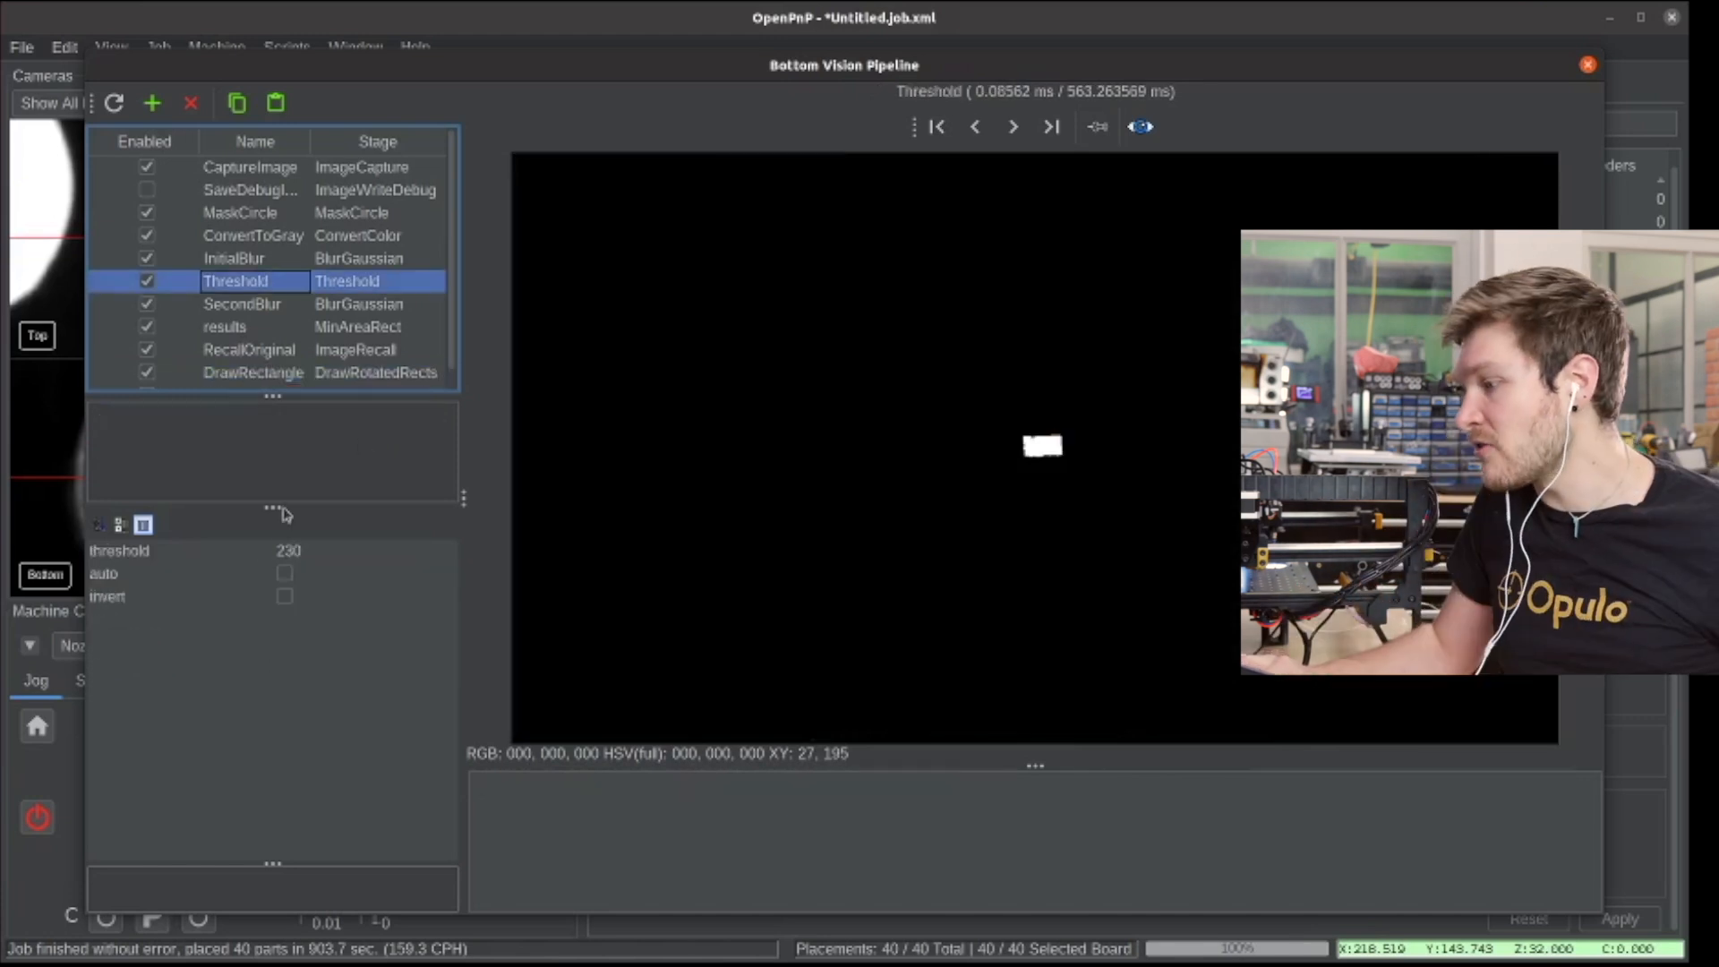
pyautogui.click(312, 552)
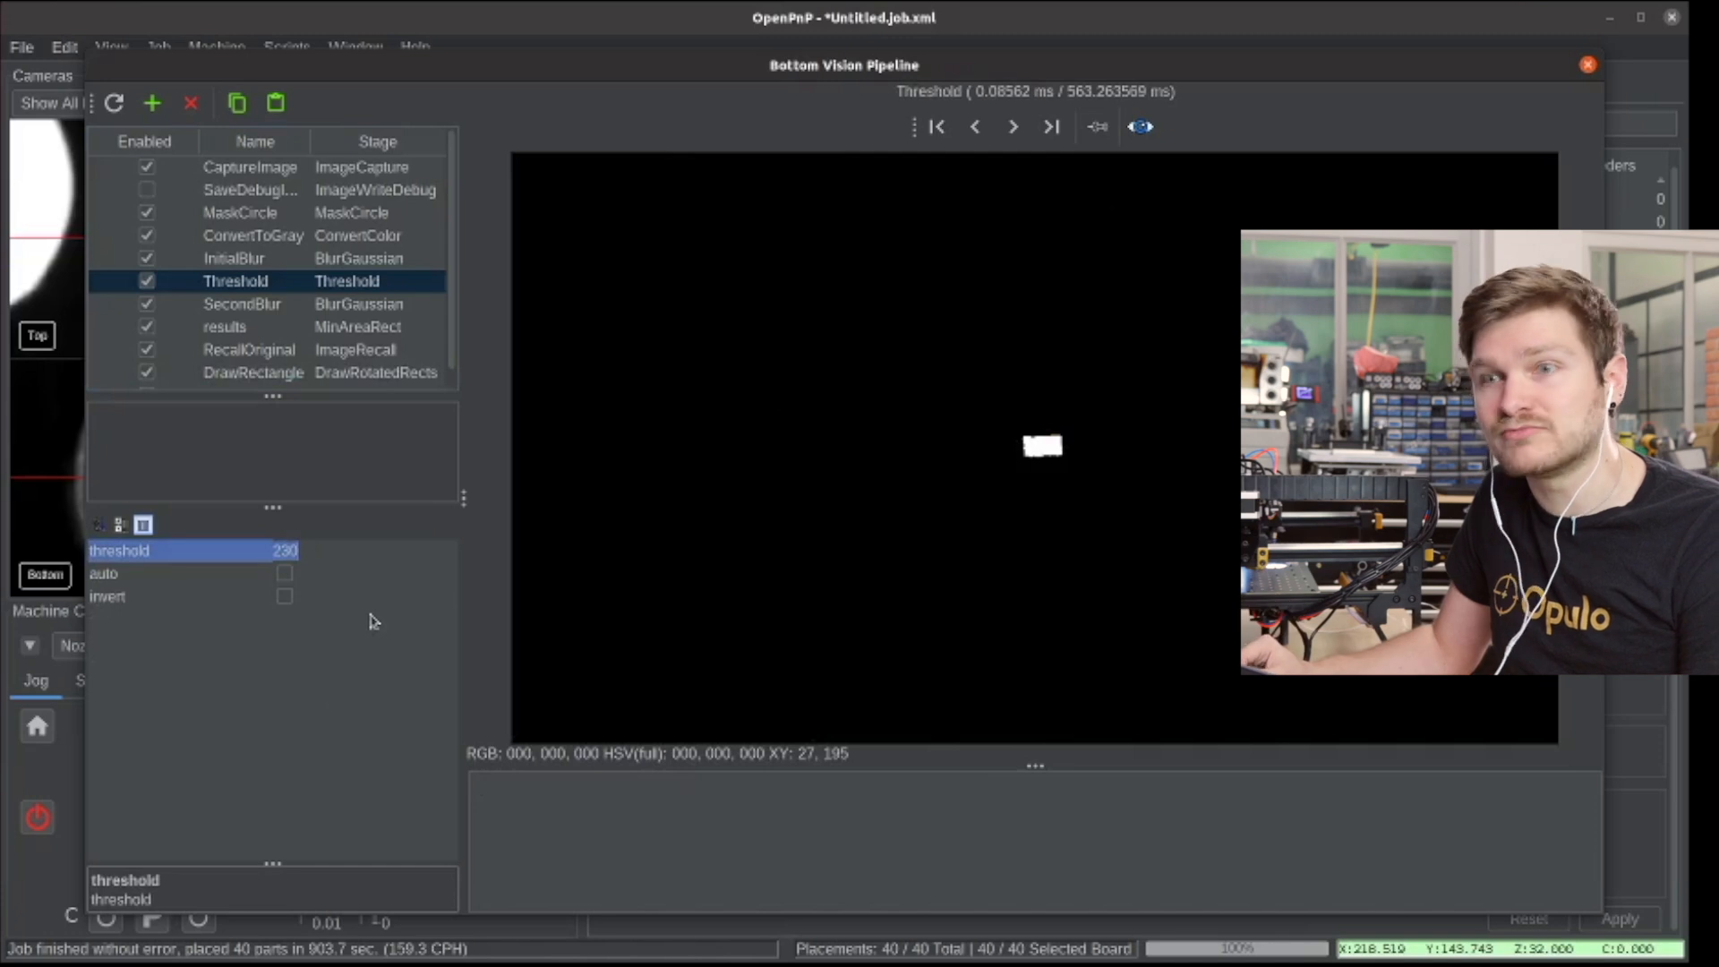
pyautogui.write('2')
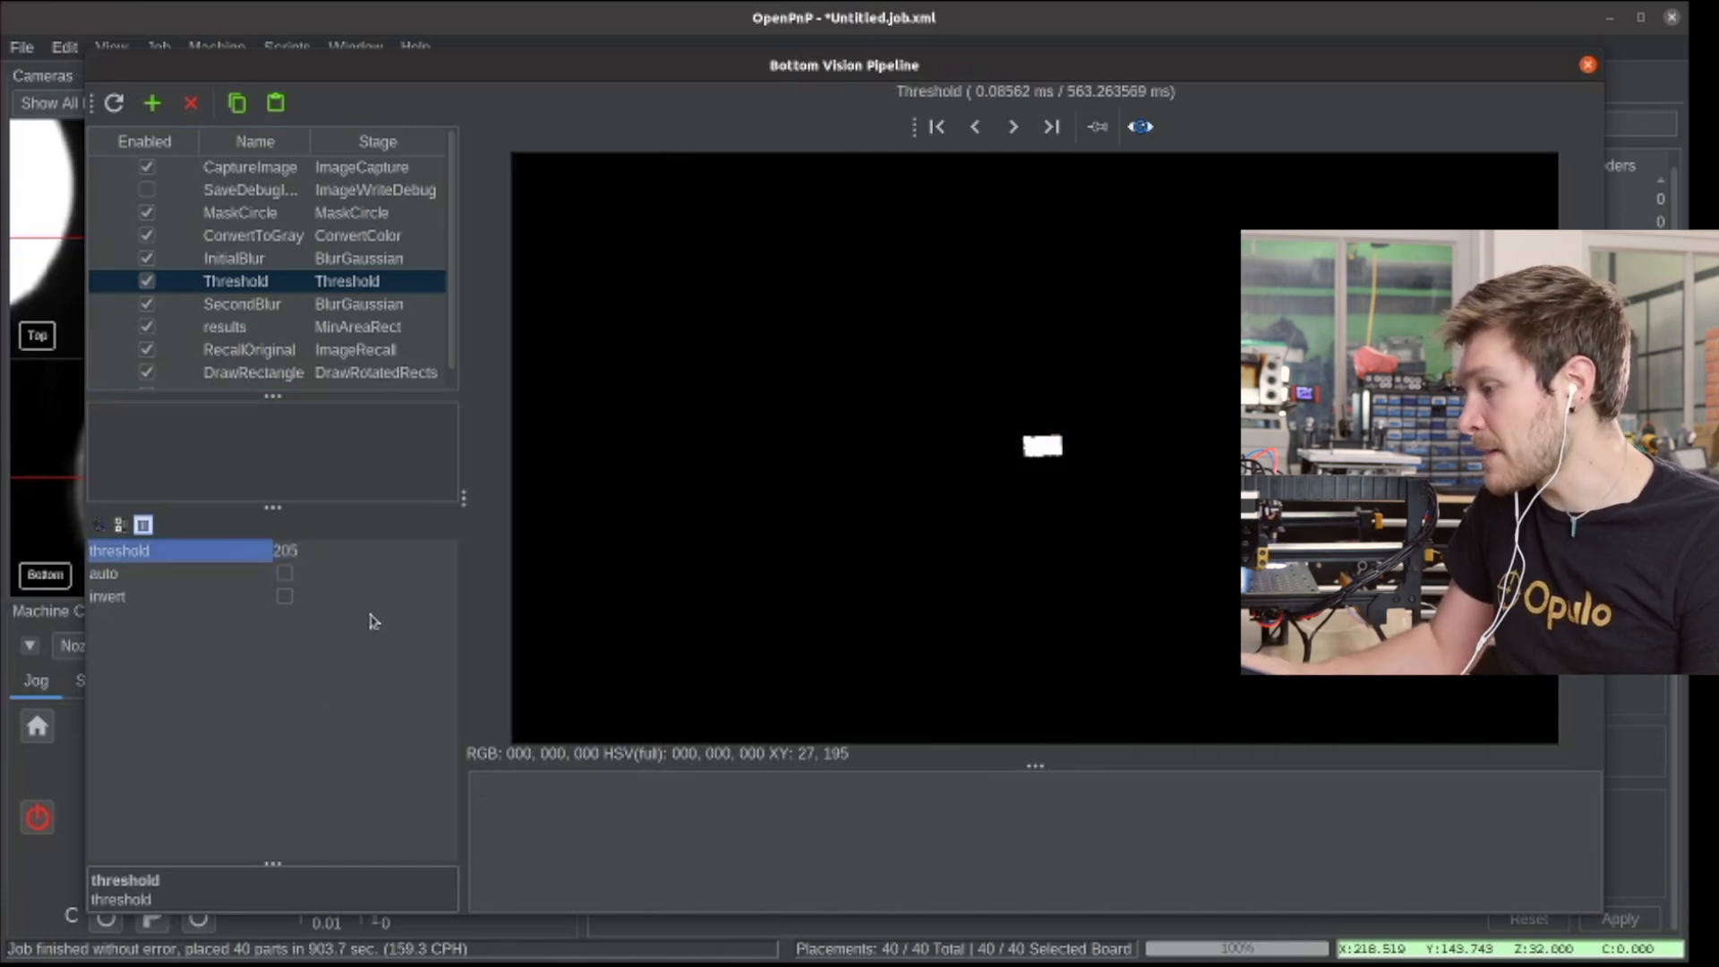
pyautogui.write('05')
pyautogui.press('Return')
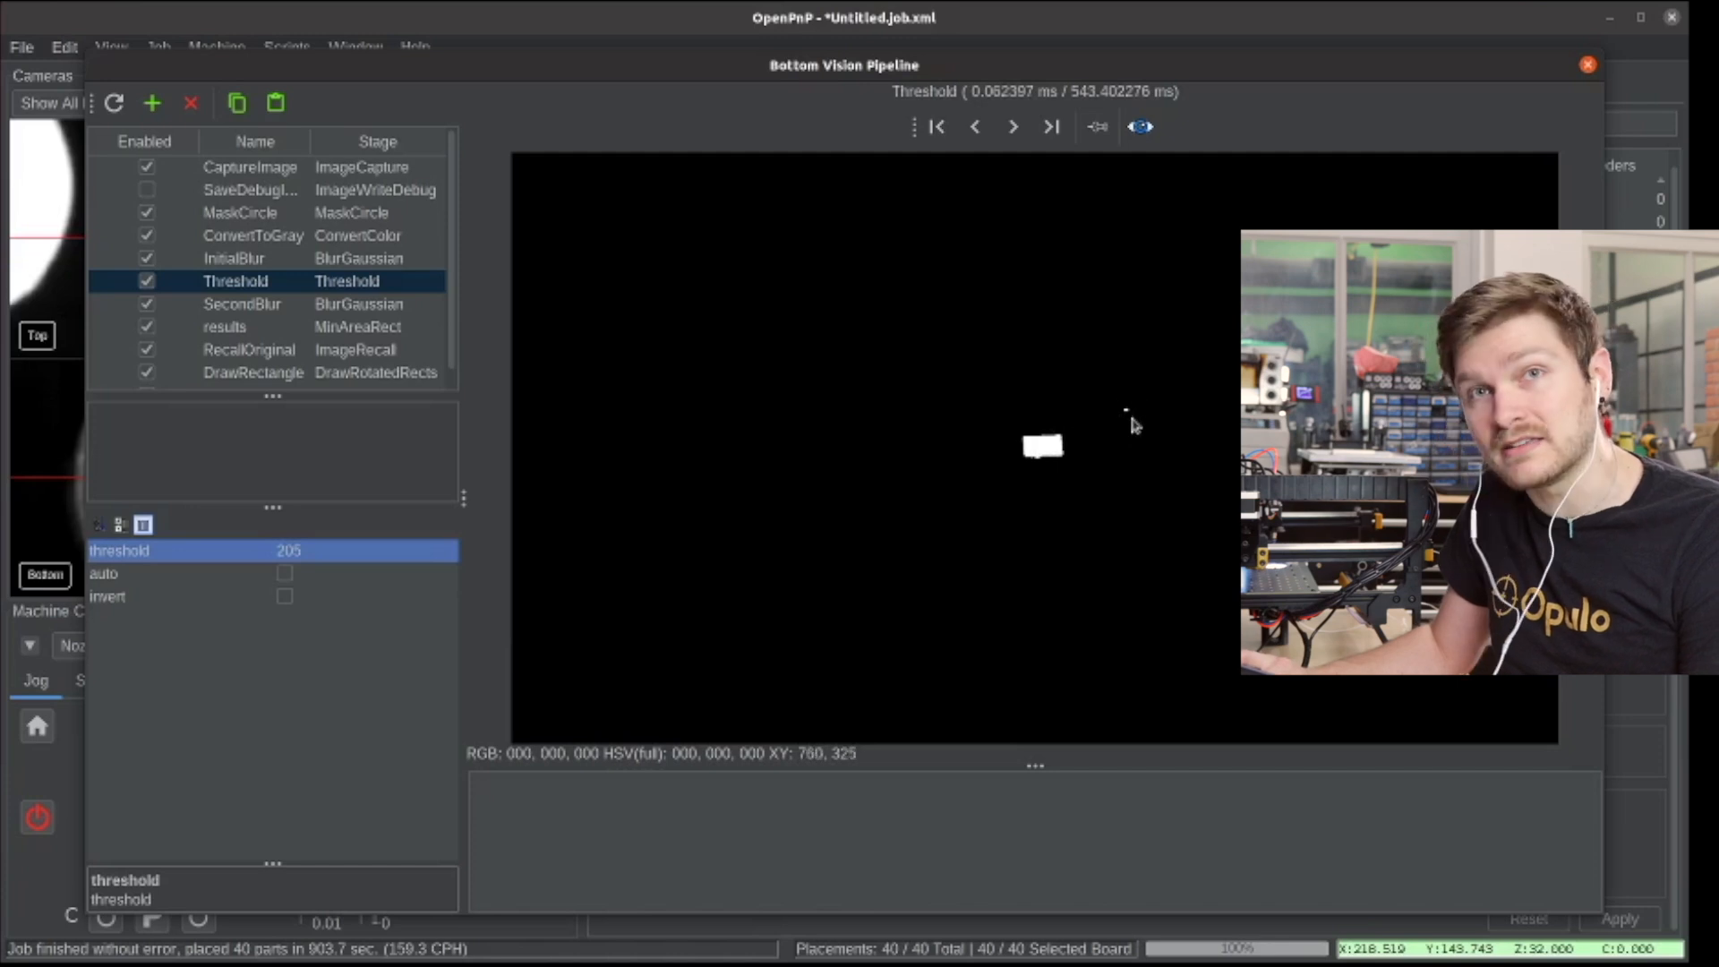
# - Compare the Threshold output at 205 with the RecallOriginal image and the rectangle drawn by DrawRectangle
pyautogui.click(322, 347)
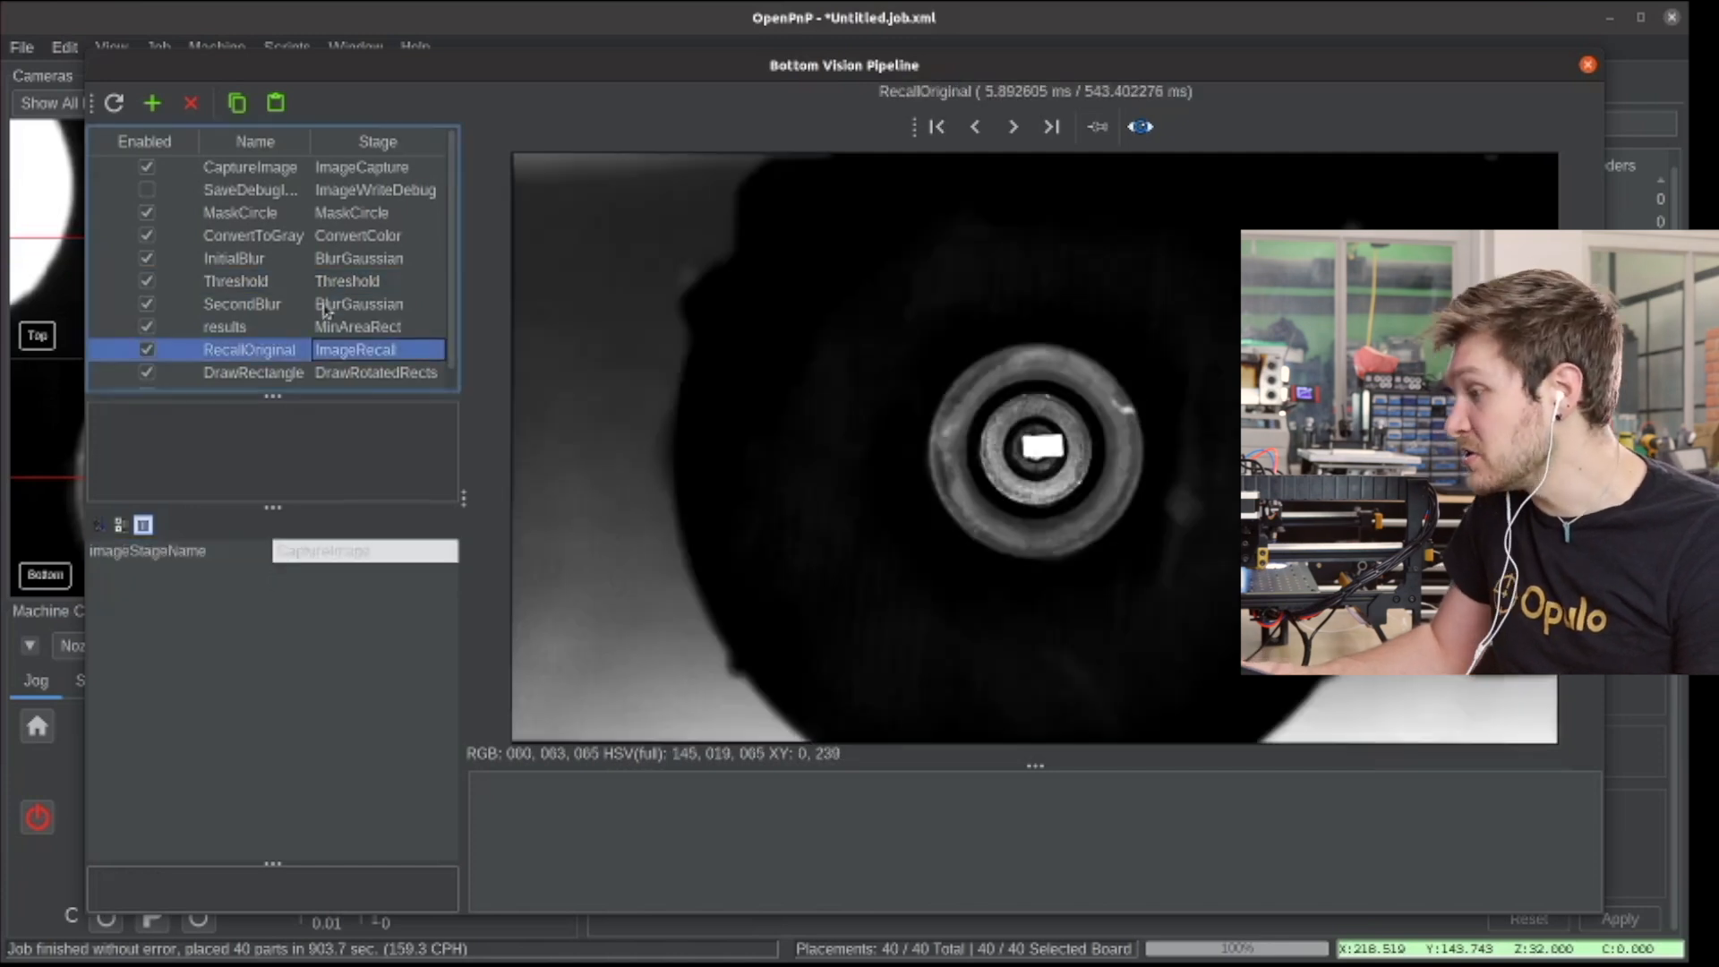
pyautogui.click(322, 328)
pyautogui.press('Down')
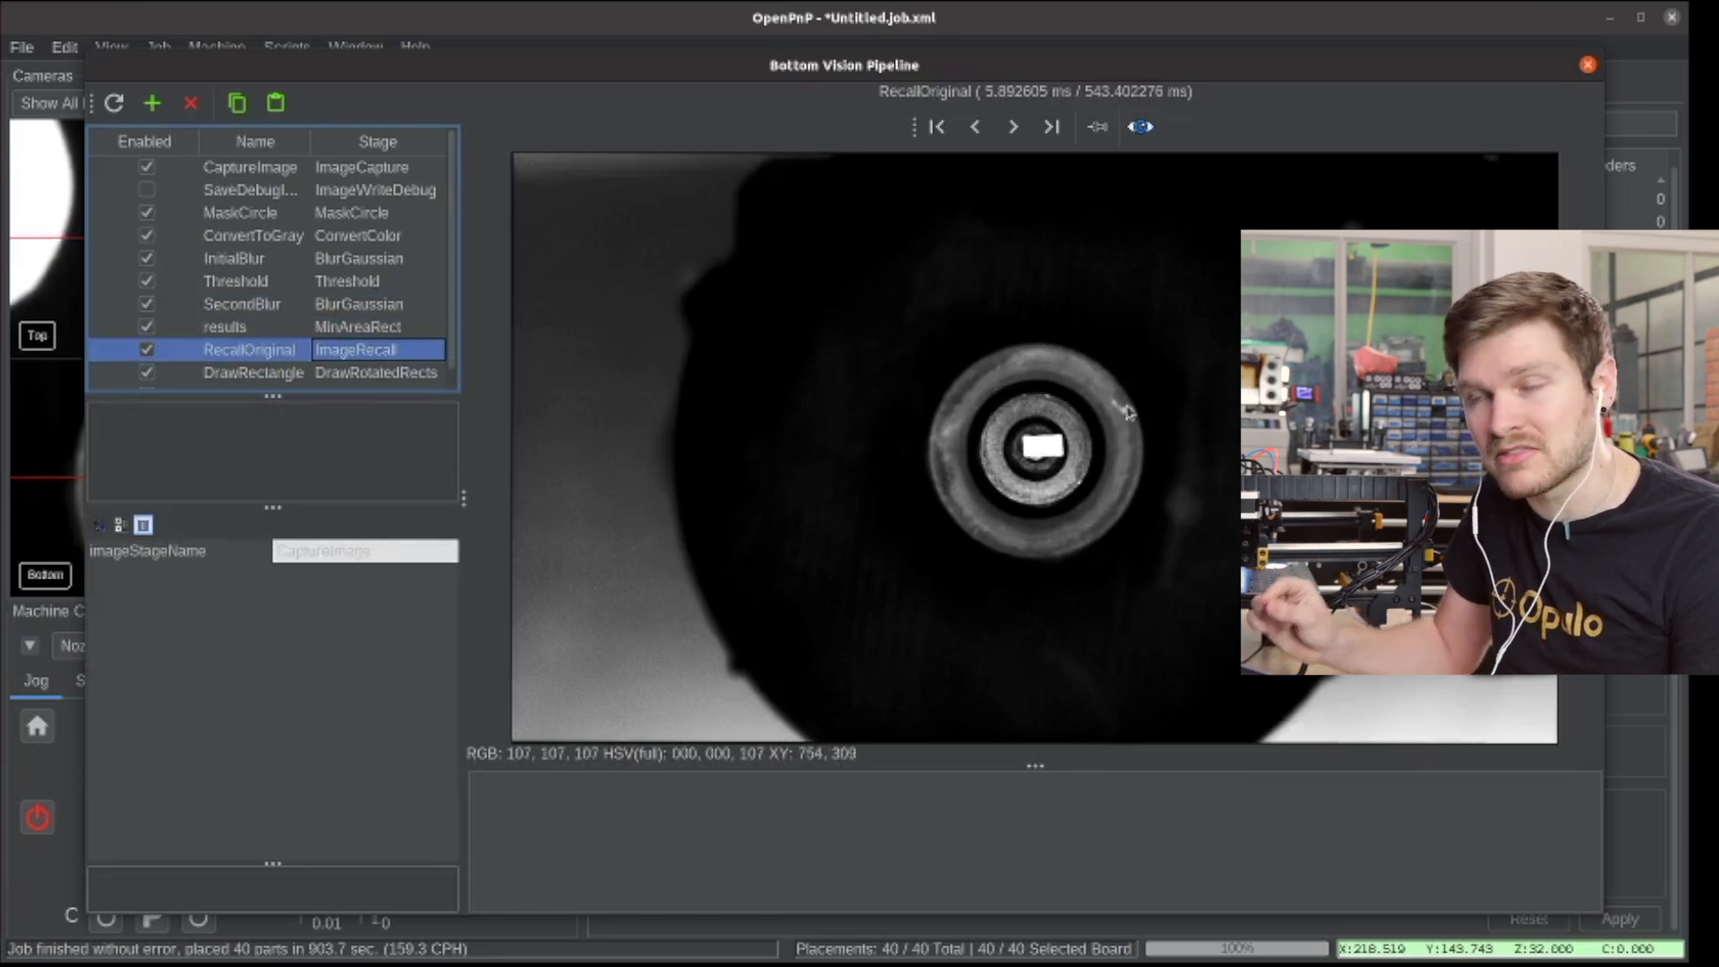
pyautogui.click(296, 286)
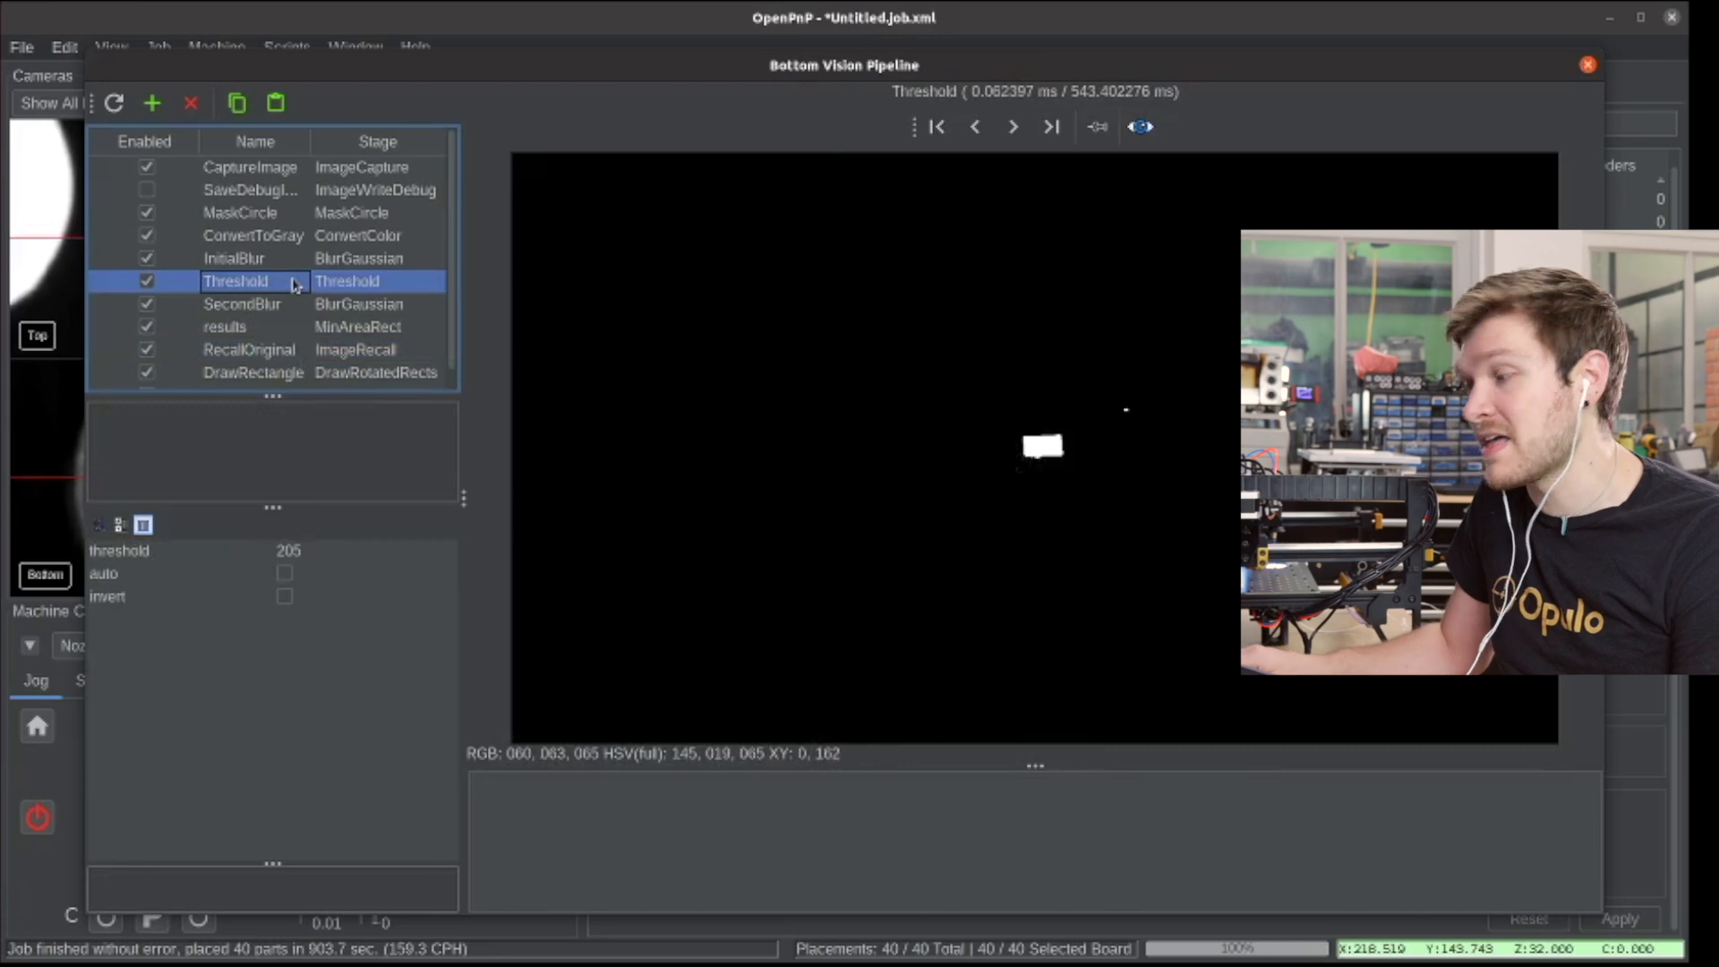
pyautogui.press('Down')
pyautogui.press('Down')
pyautogui.press('Down')
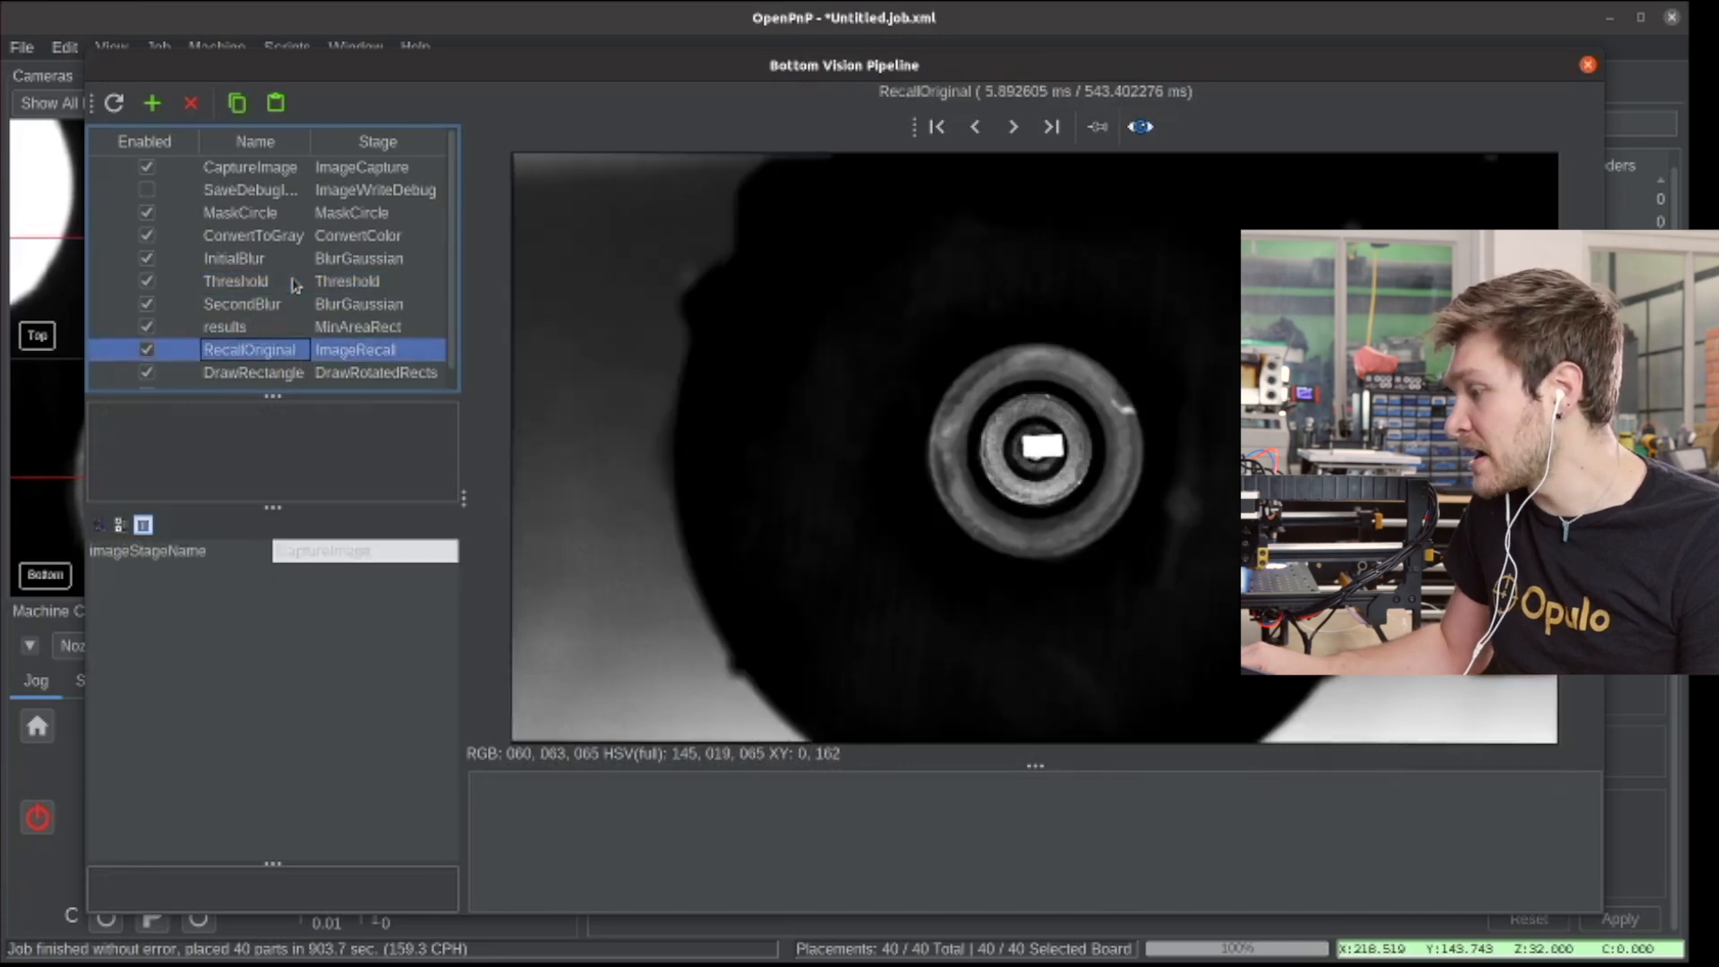
pyautogui.press('Down')
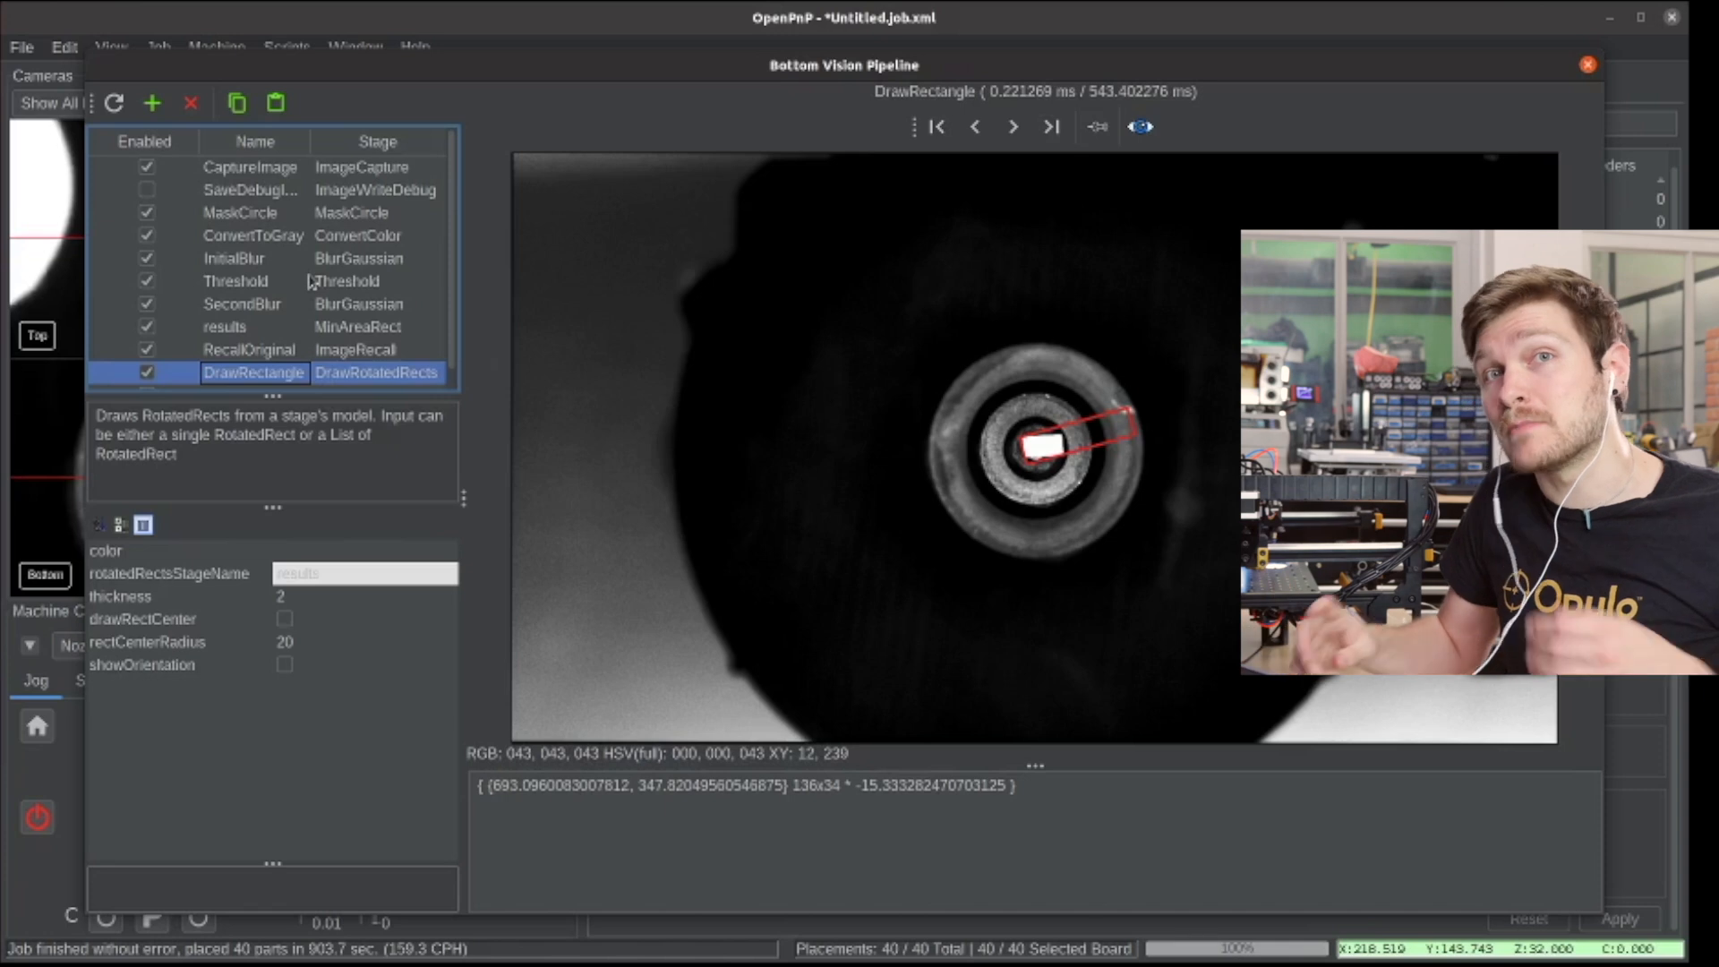
# - Set the MaskCircle stage's diameter to 200
pyautogui.click(289, 221)
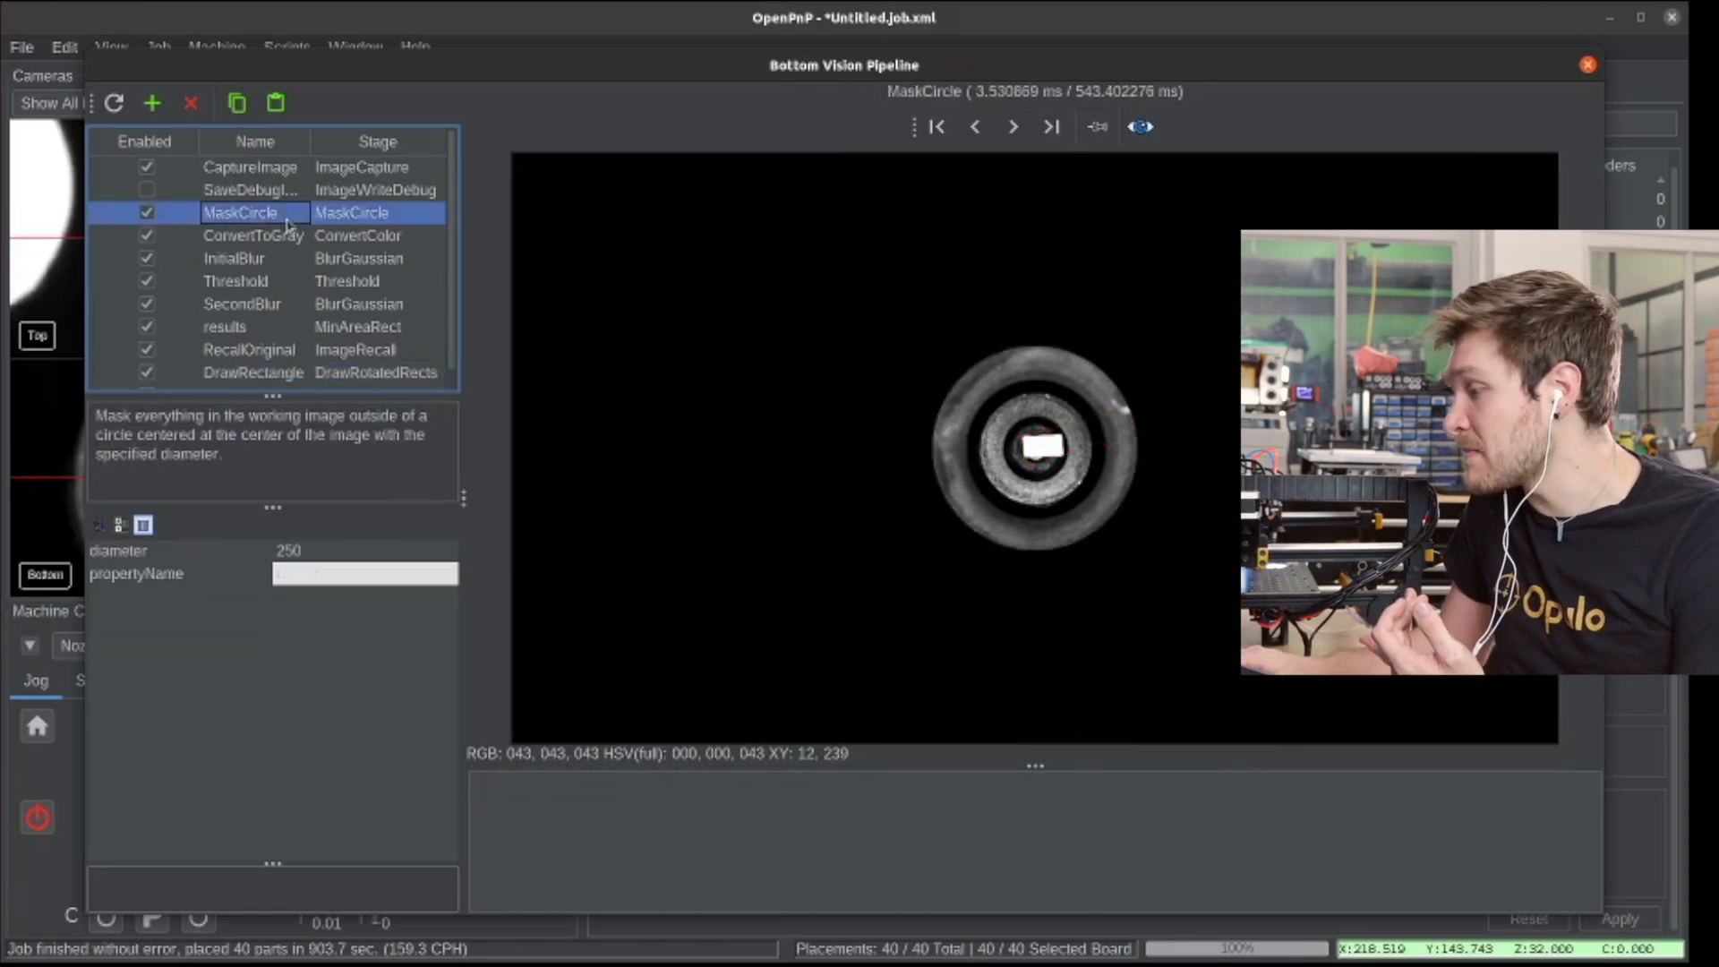
pyautogui.click(302, 550)
pyautogui.write('200')
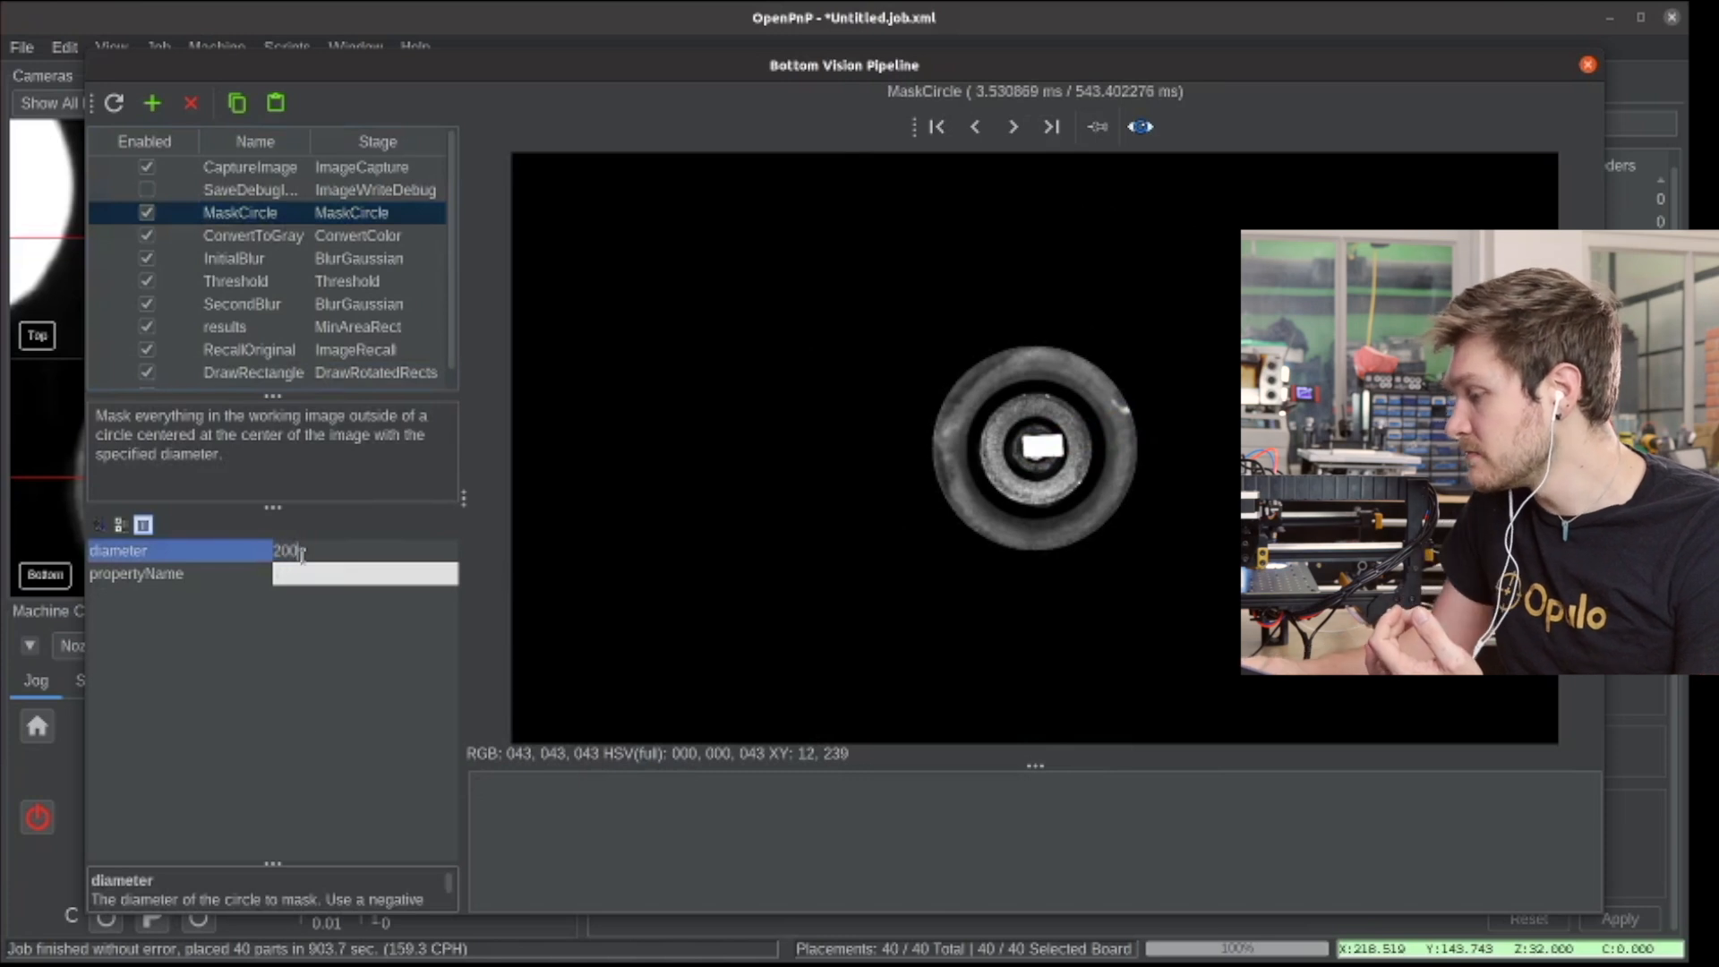
pyautogui.press('Return')
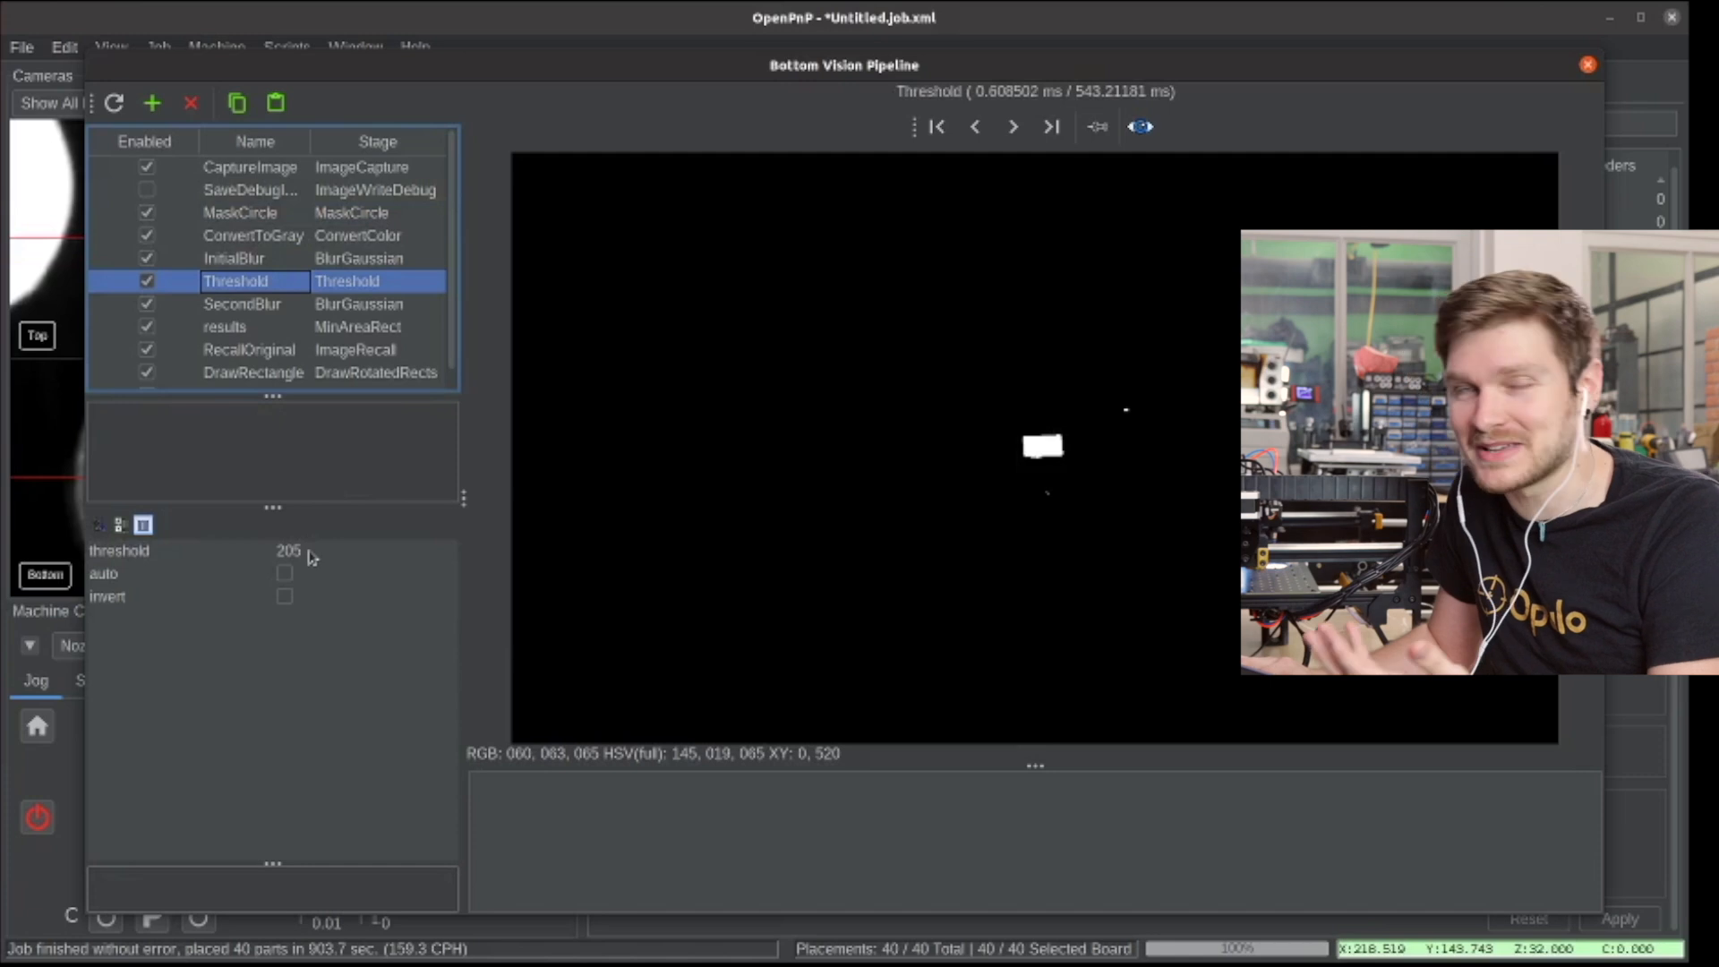
# - Set the Threshold stage's threshold value to 160
pyautogui.click(311, 557)
pyautogui.press('BackSpace')
pyautogui.press('BackSpace')
pyautogui.press('BackSpace')
pyautogui.write('100')
pyautogui.press('Return')
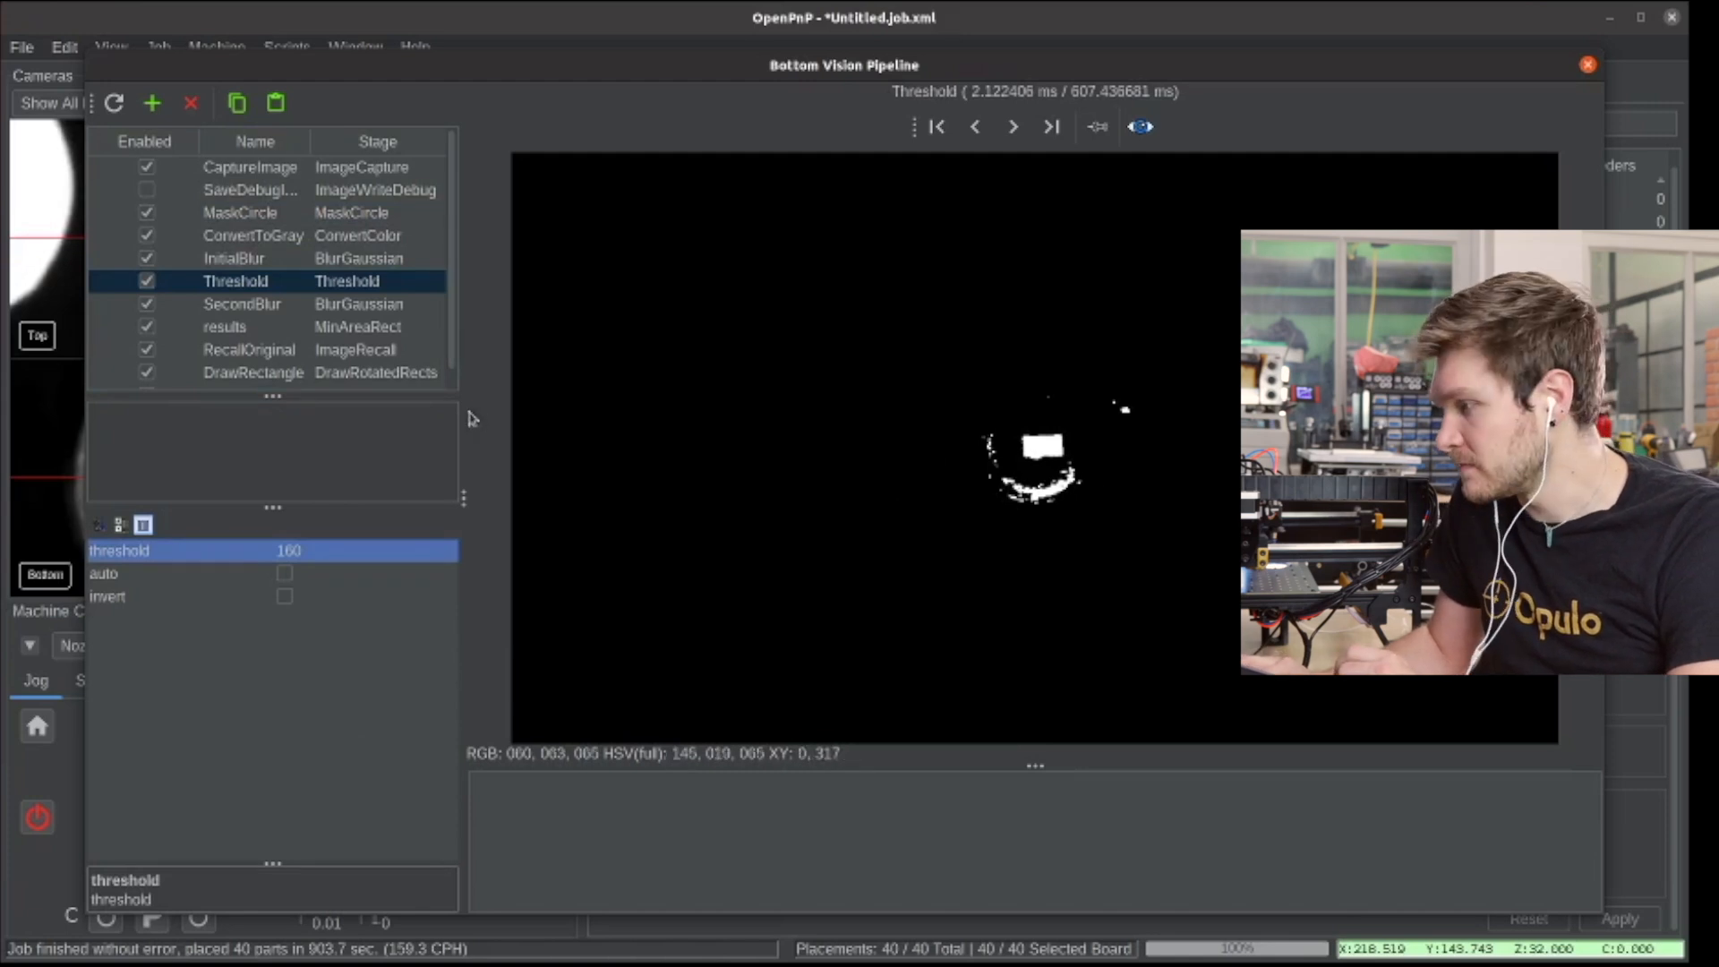
# - Inspect how the threshold of 160 affects the results, RecallOriginal and DrawRectangle stages
pyautogui.press('Down')
pyautogui.press('Down')
pyautogui.press('Down')
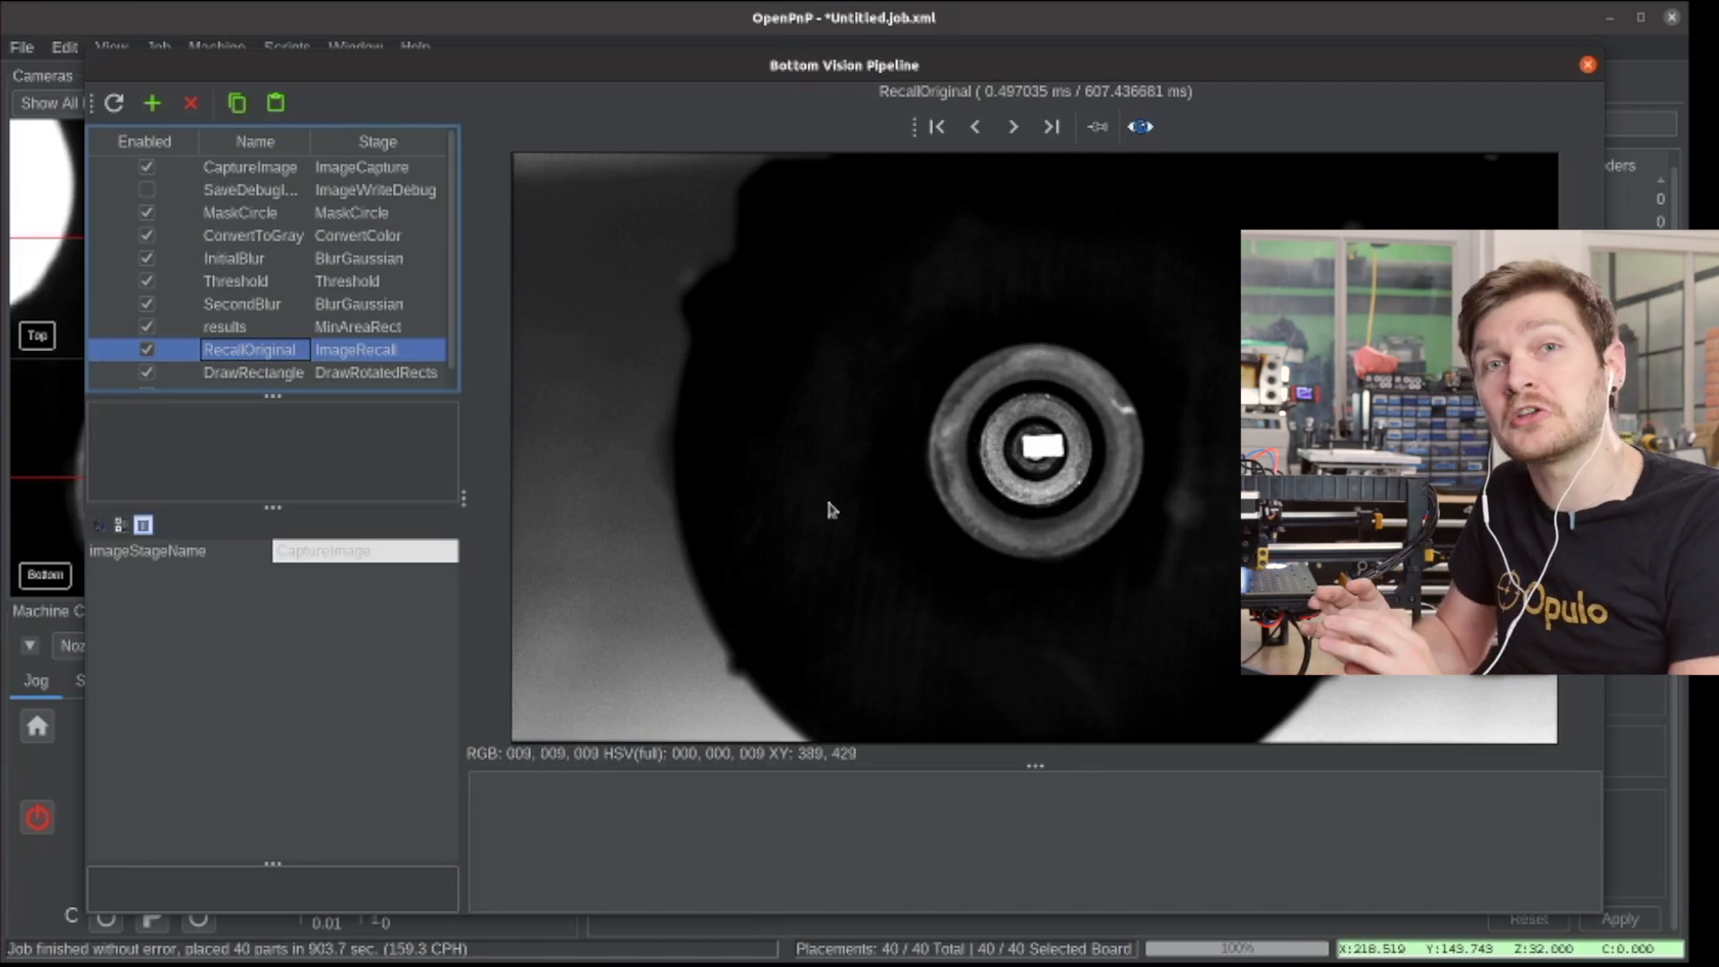
pyautogui.click(355, 285)
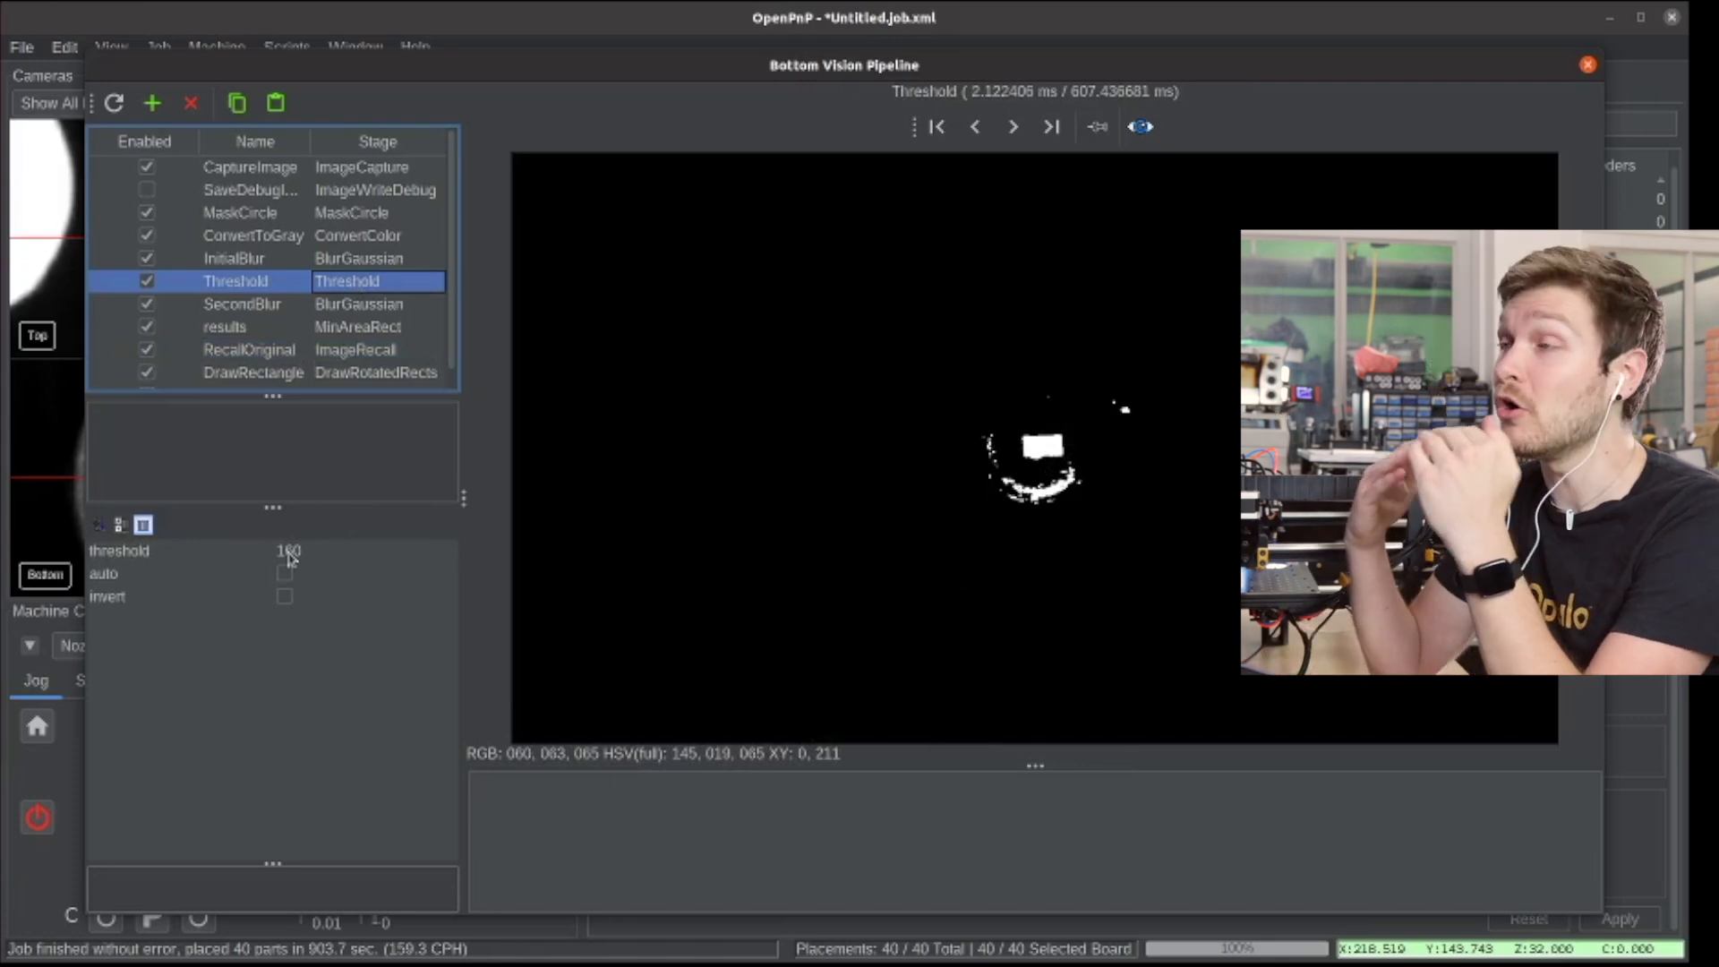
pyautogui.click(254, 326)
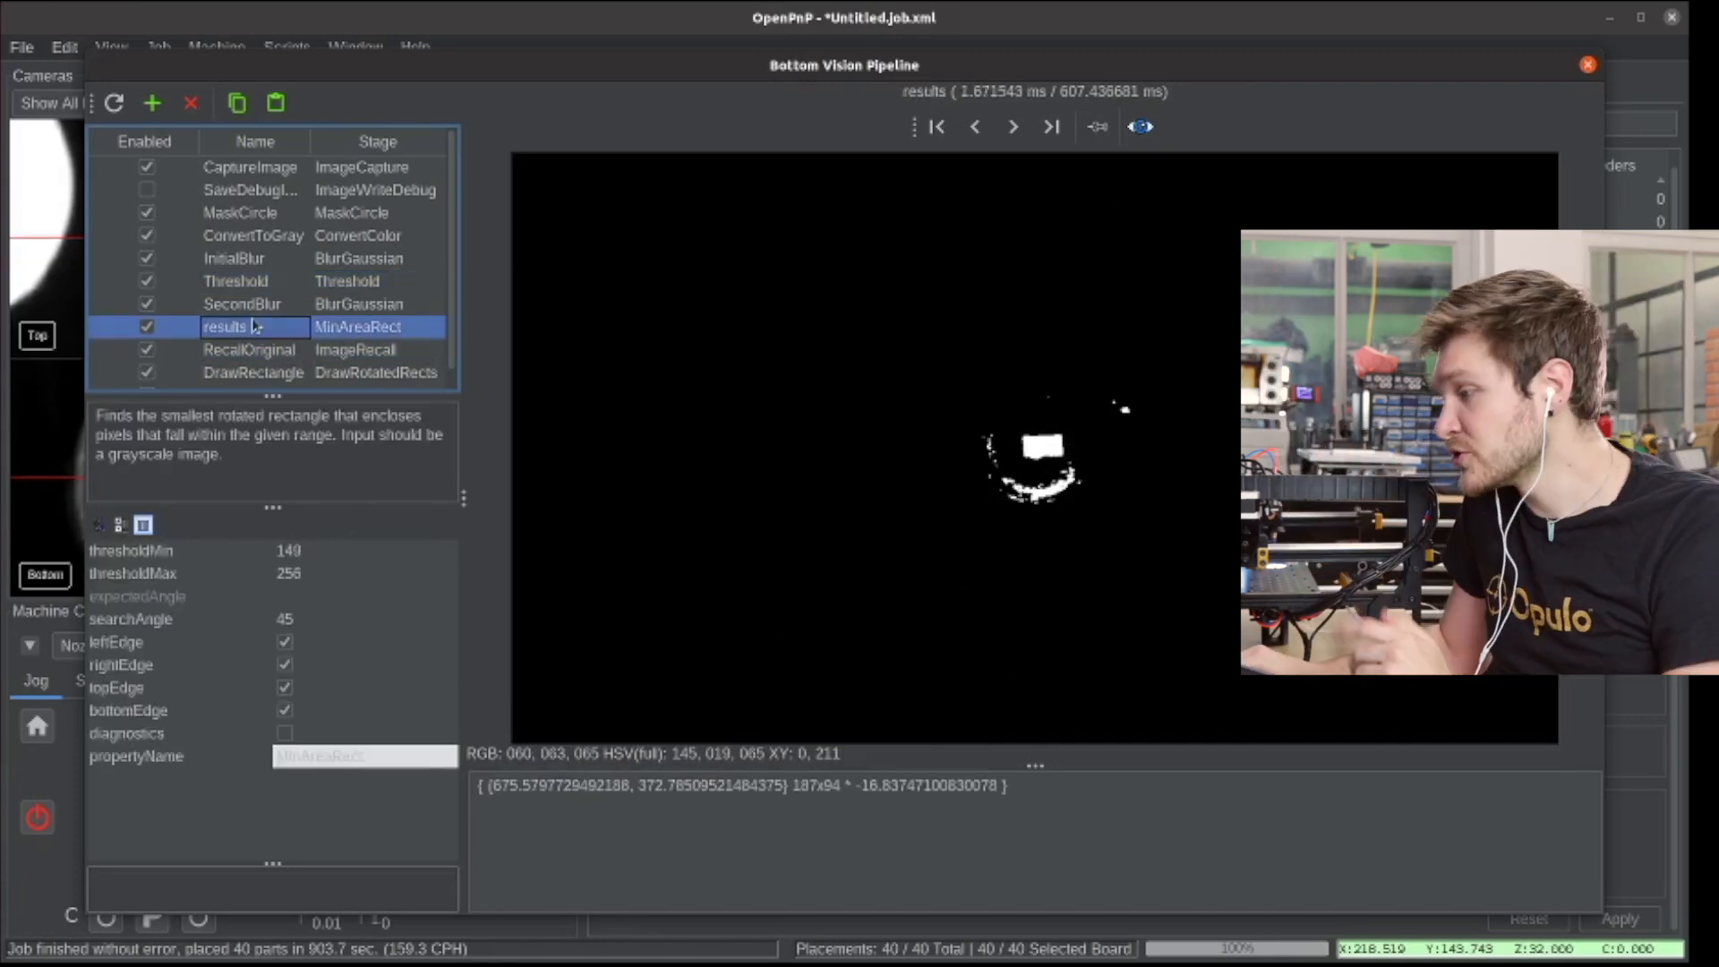
pyautogui.press('Down')
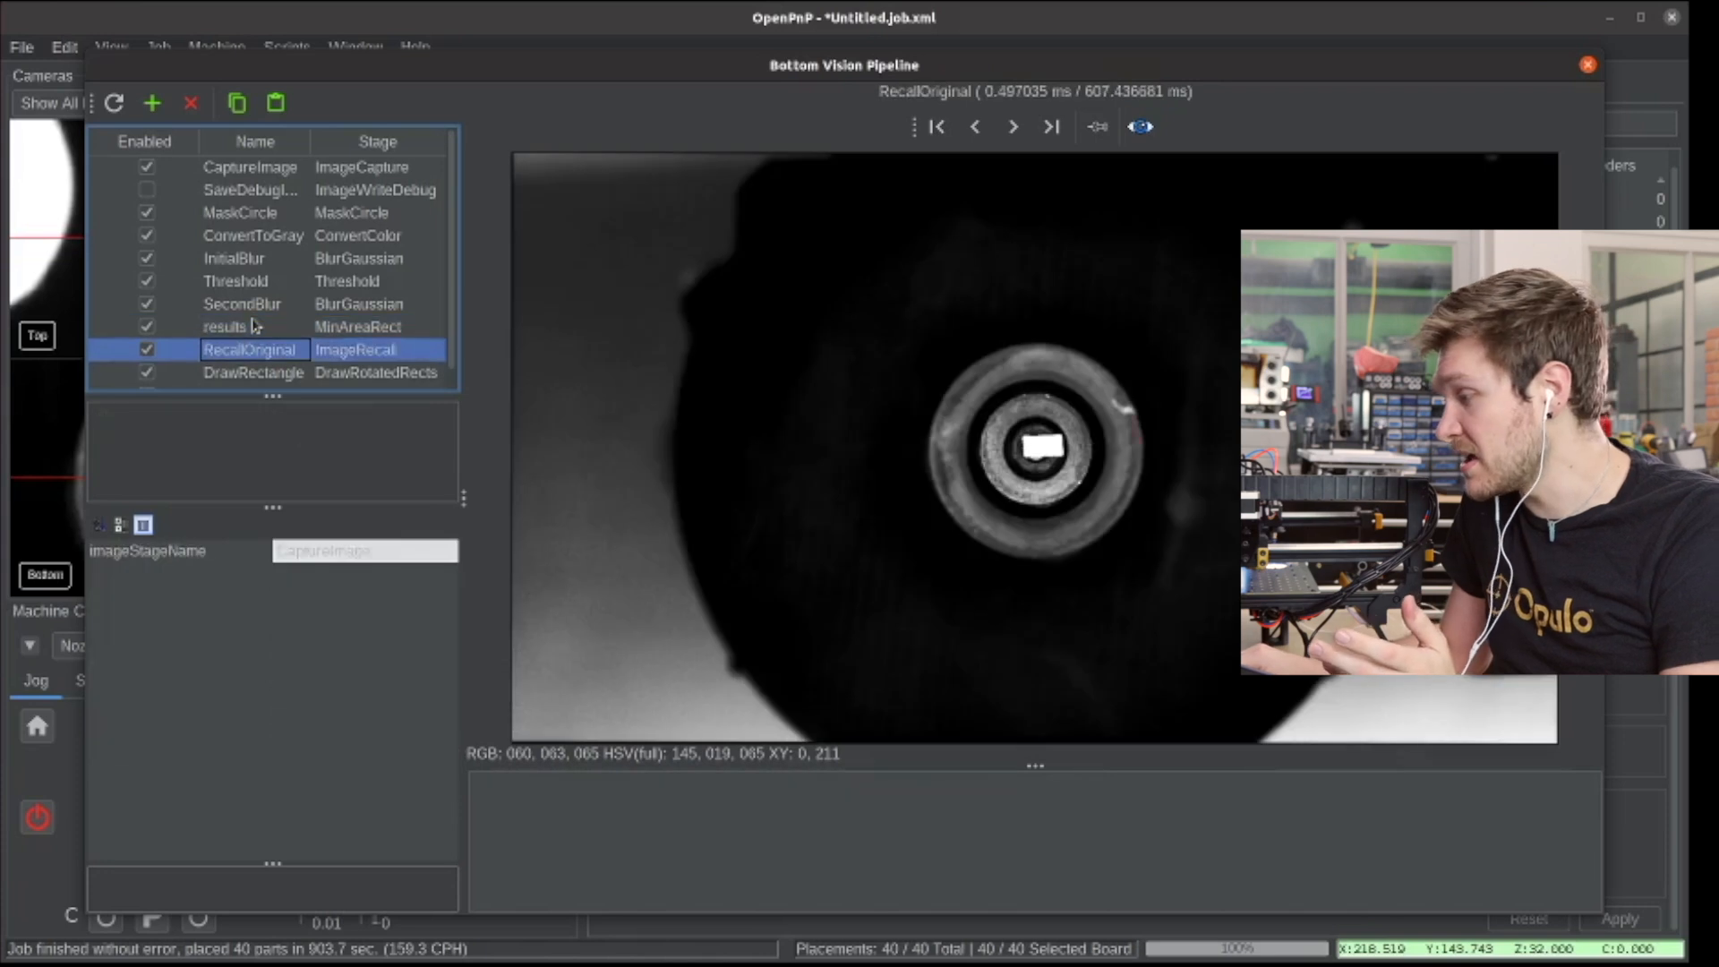
pyautogui.press('Down')
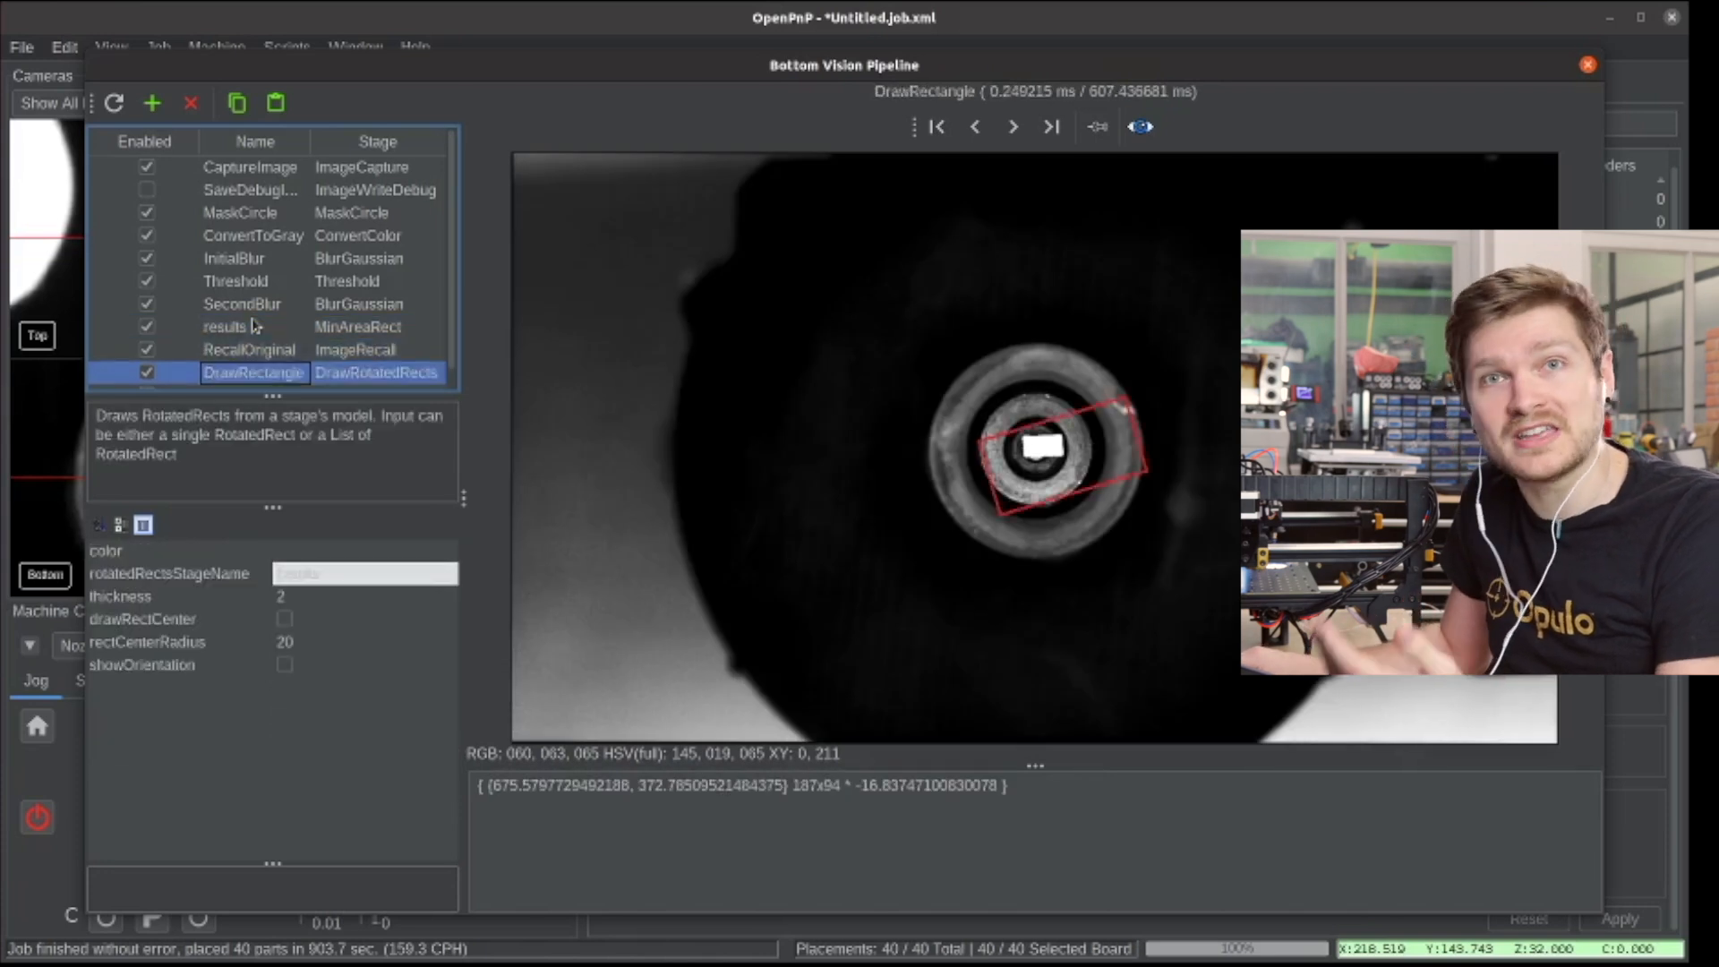
# - Set the Threshold stage's threshold value to 240
pyautogui.press('Up')
pyautogui.press('Up')
pyautogui.press('Up')
pyautogui.press('Up')
pyautogui.click(296, 550)
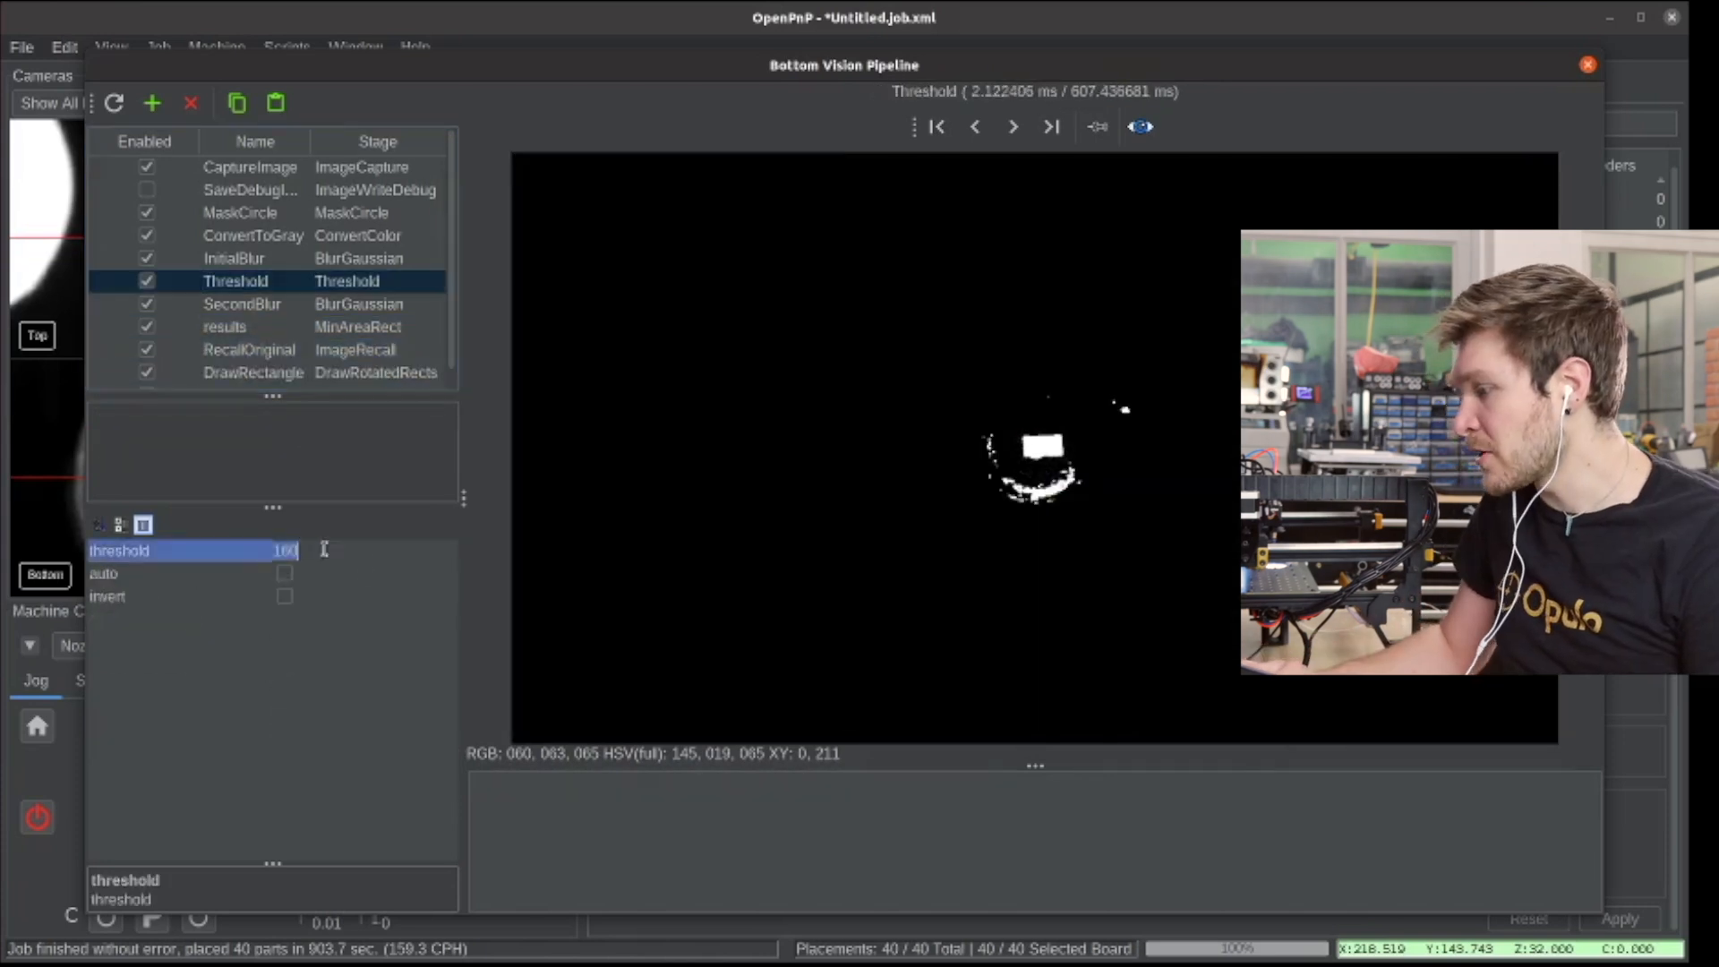
pyautogui.write('240')
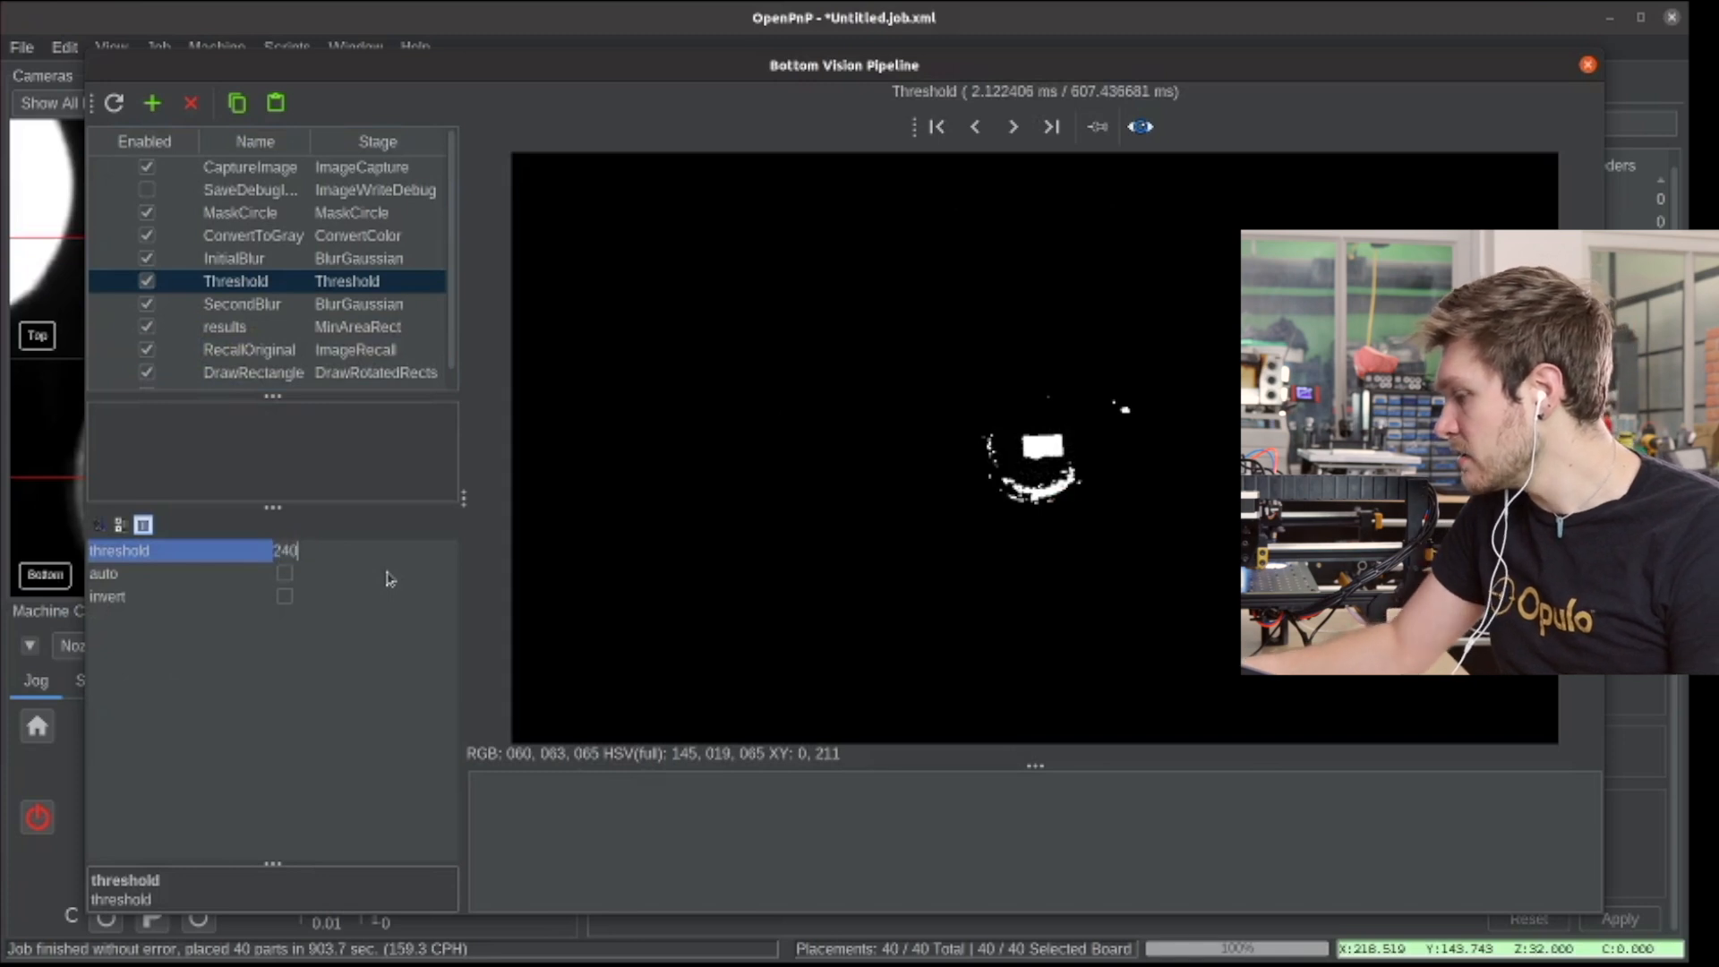
pyautogui.press('Return')
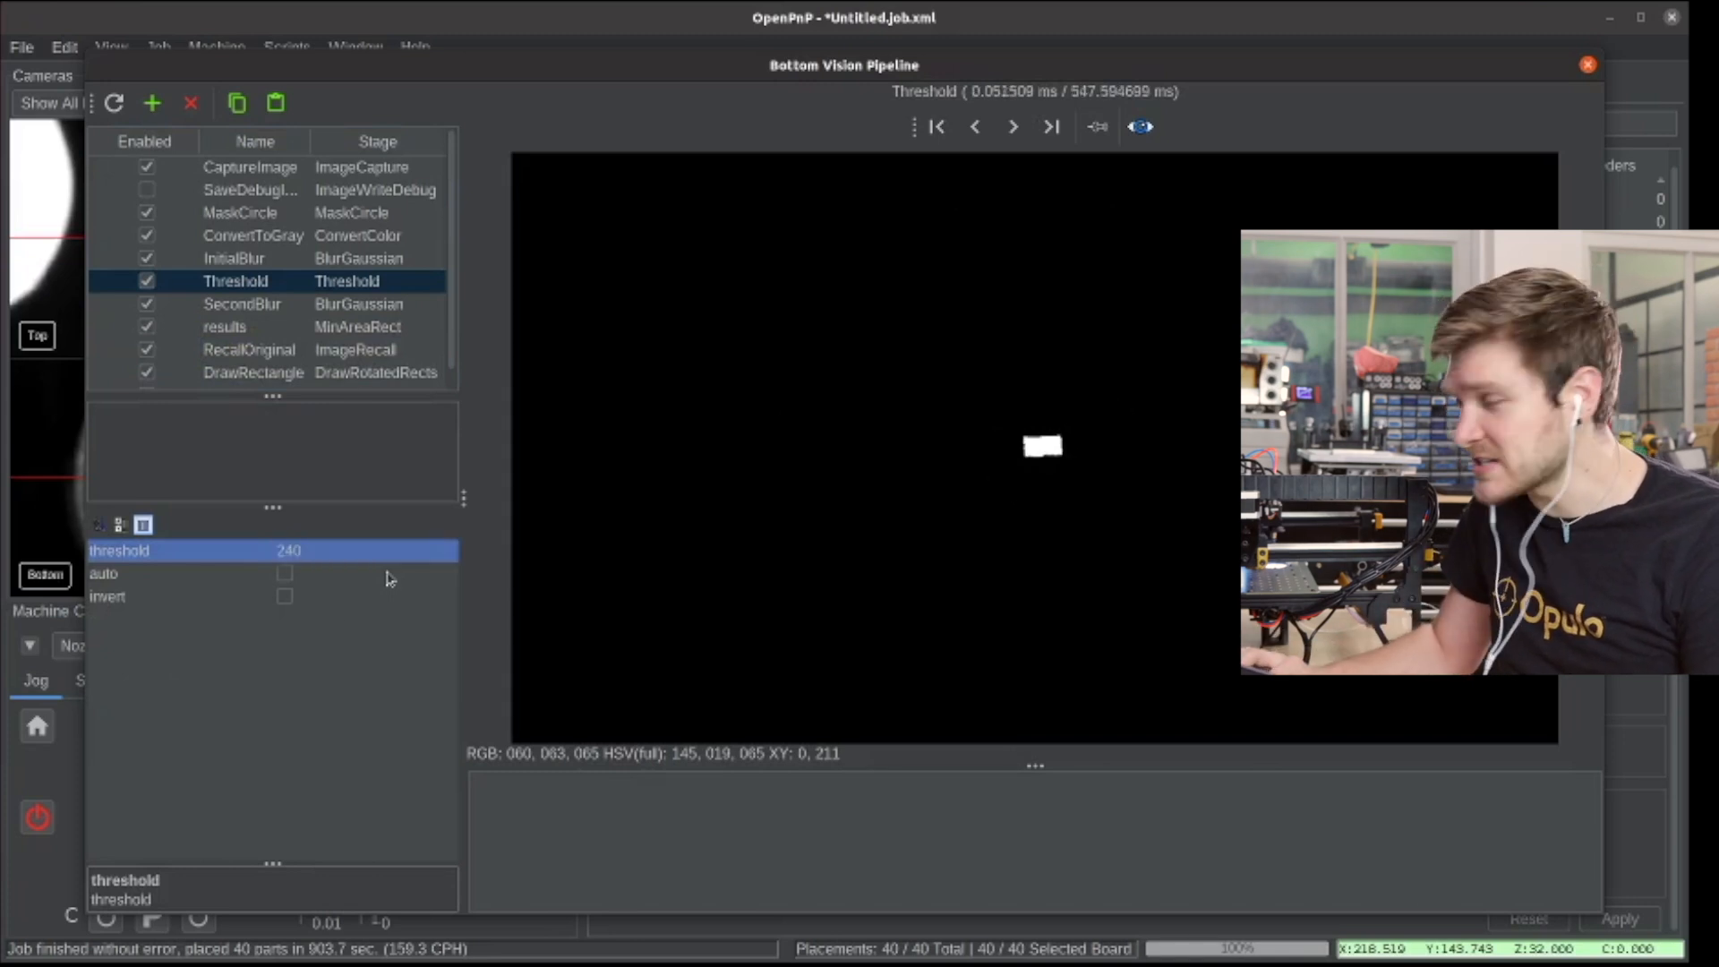
# - Check the part outline in the DrawRectangle stage against the Threshold output at 240
pyautogui.click(292, 307)
pyautogui.press('Down')
pyautogui.press('Down')
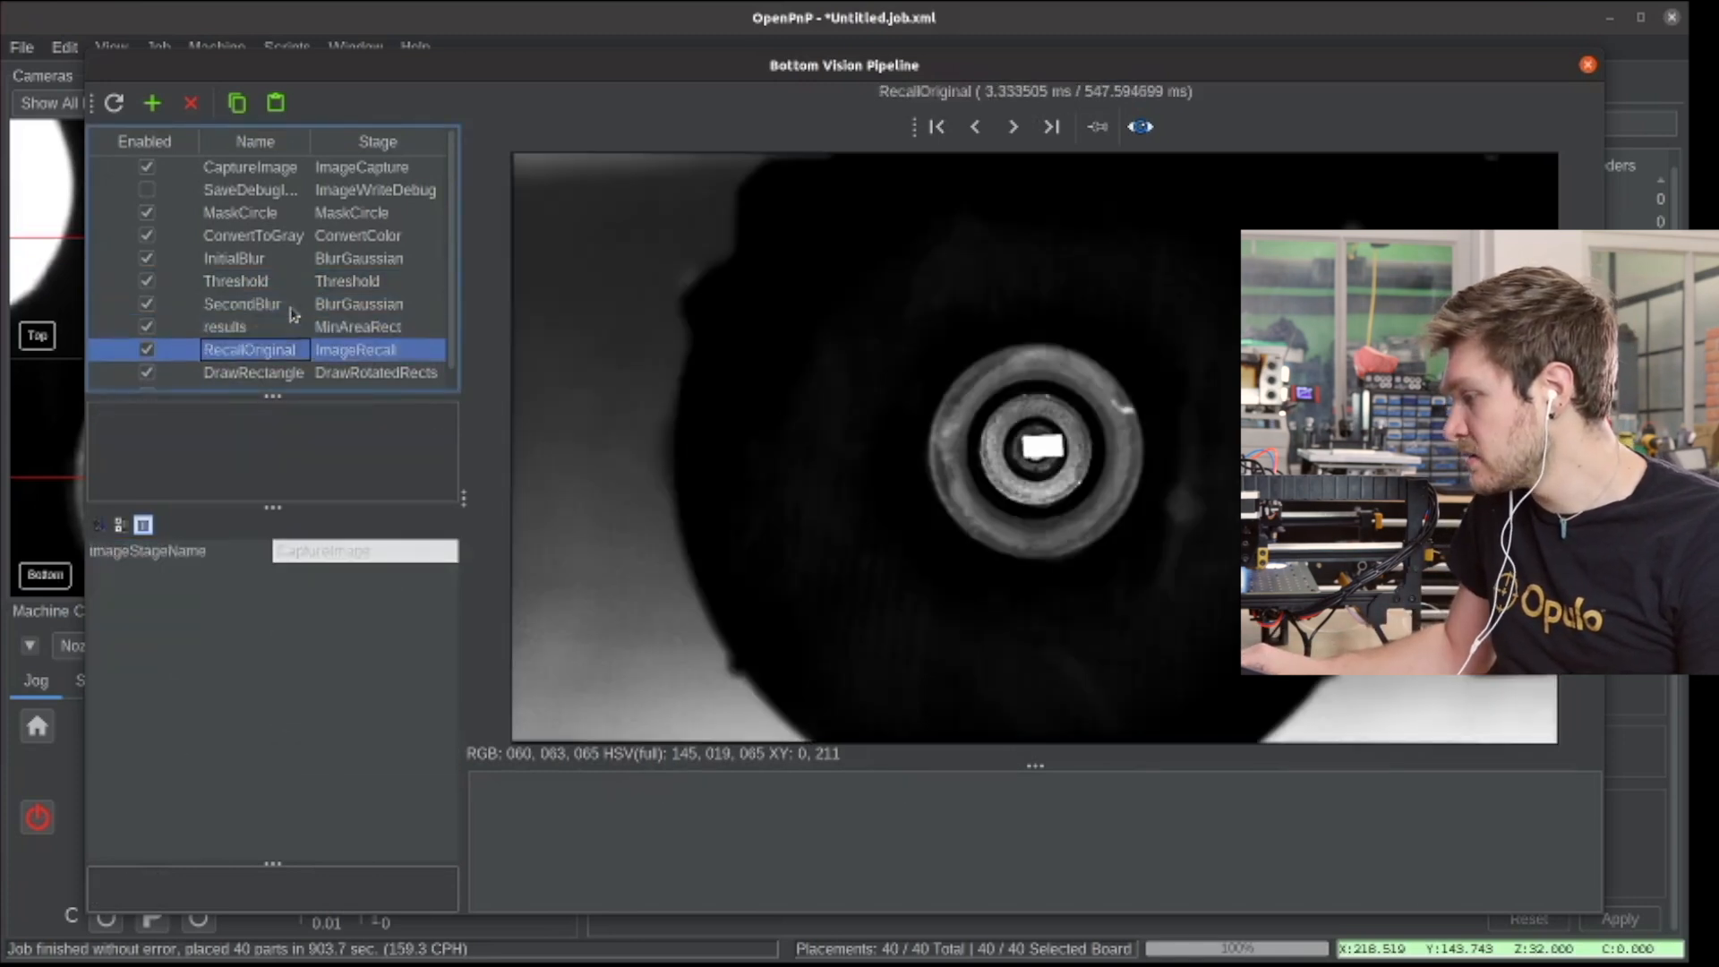
pyautogui.press('Down')
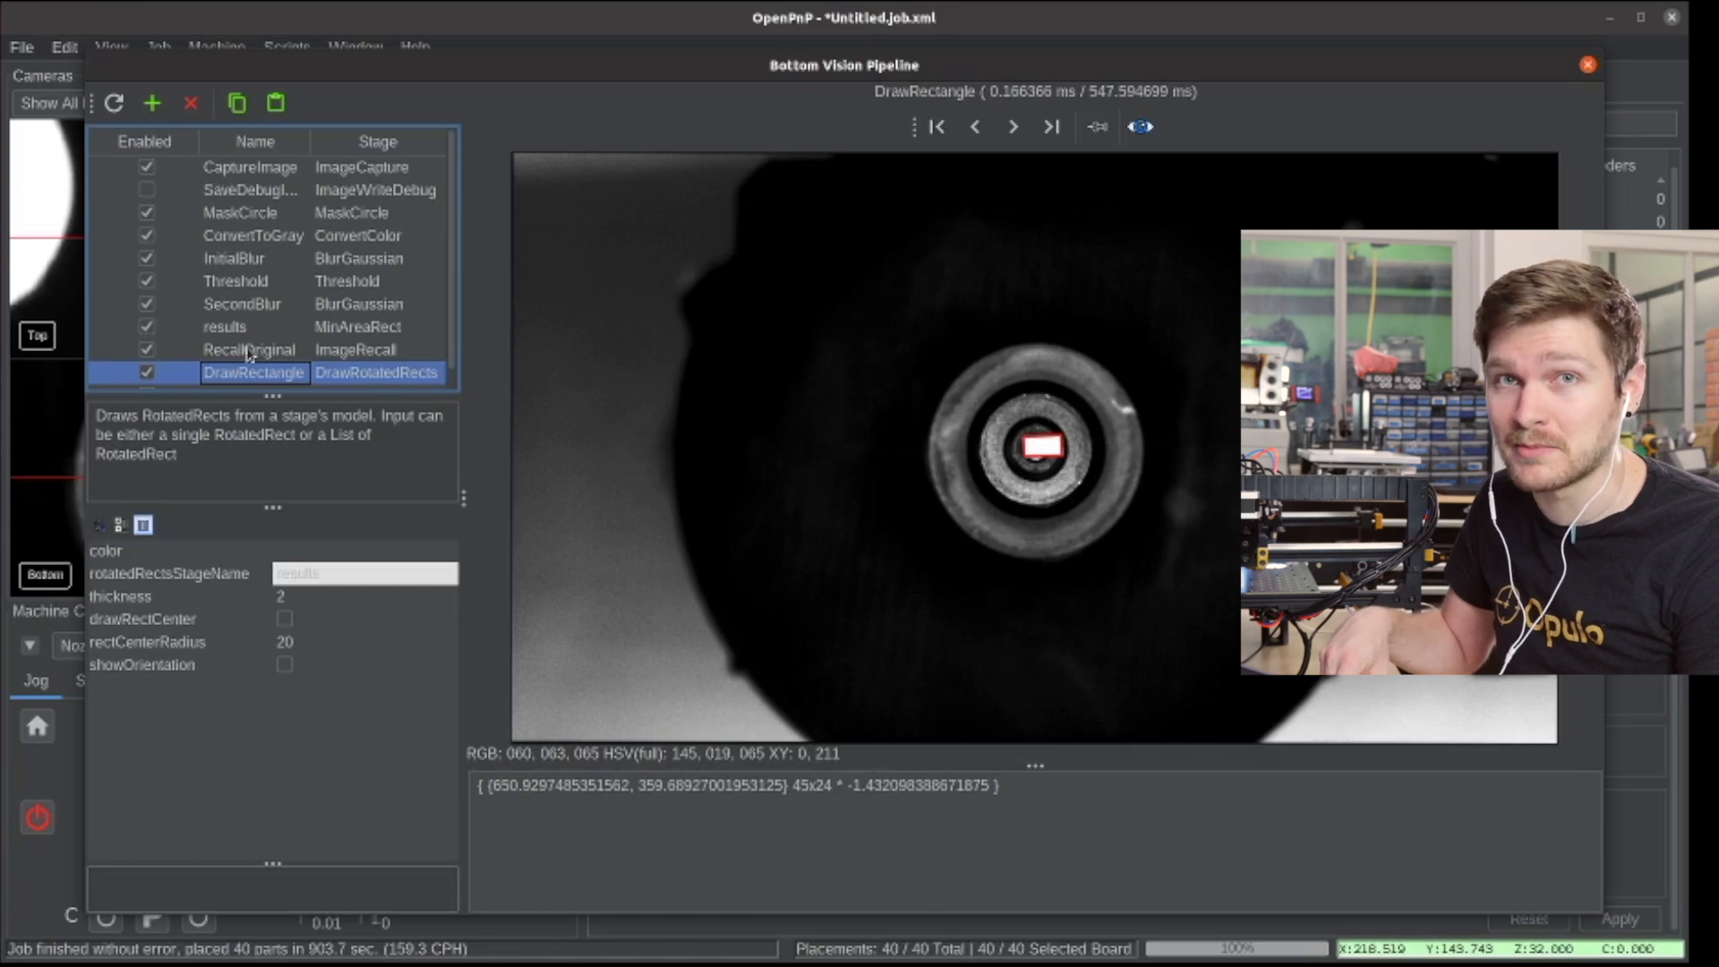
pyautogui.click(254, 285)
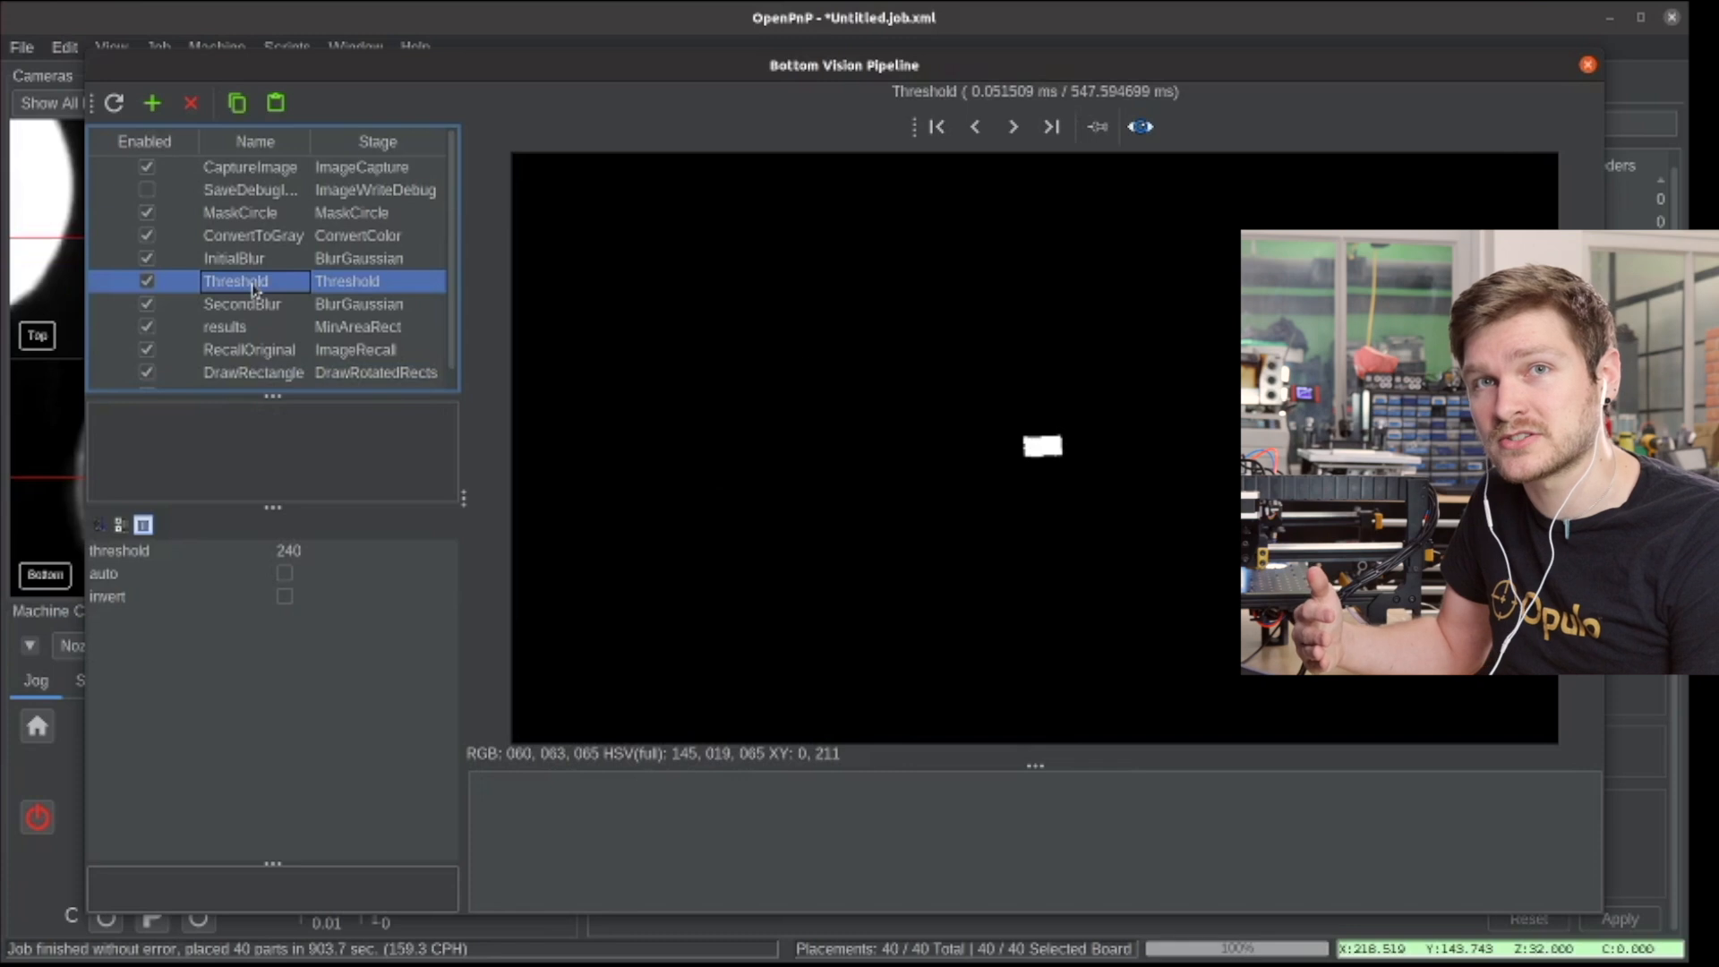
pyautogui.click(253, 372)
# - Close the pipeline editor with its changes saved and run a test alignment on the R_0603_1608Metric-R_Small part
pyautogui.click(1588, 64)
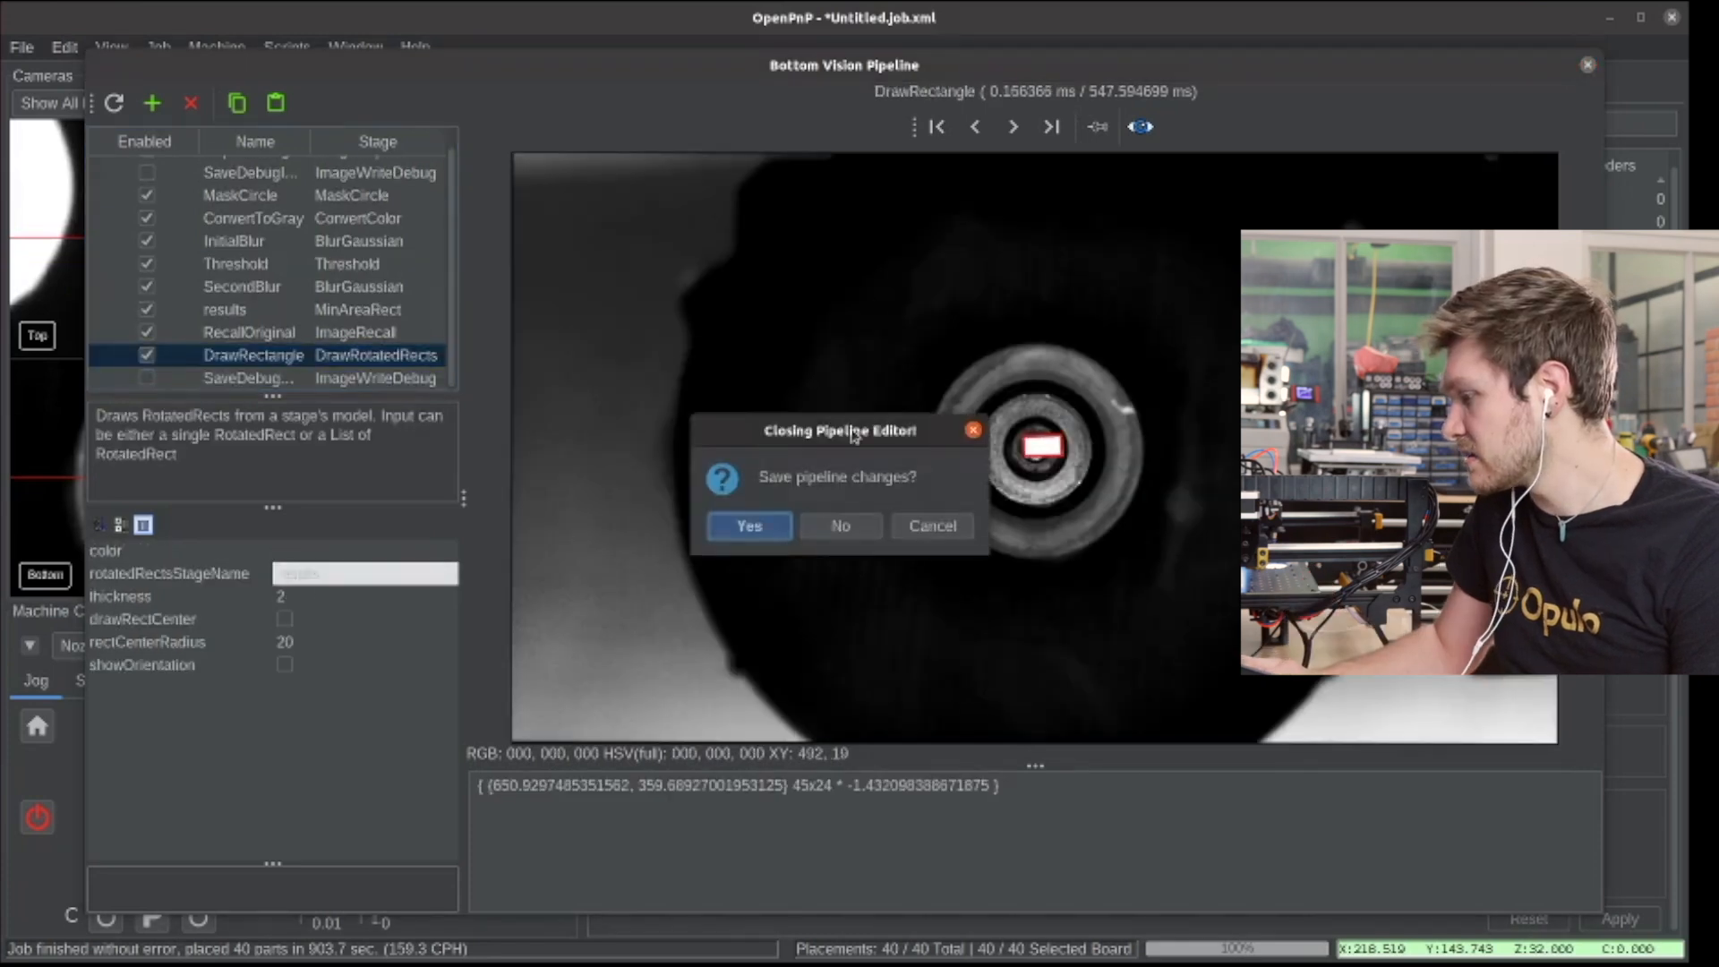
pyautogui.click(752, 529)
pyautogui.click(1014, 763)
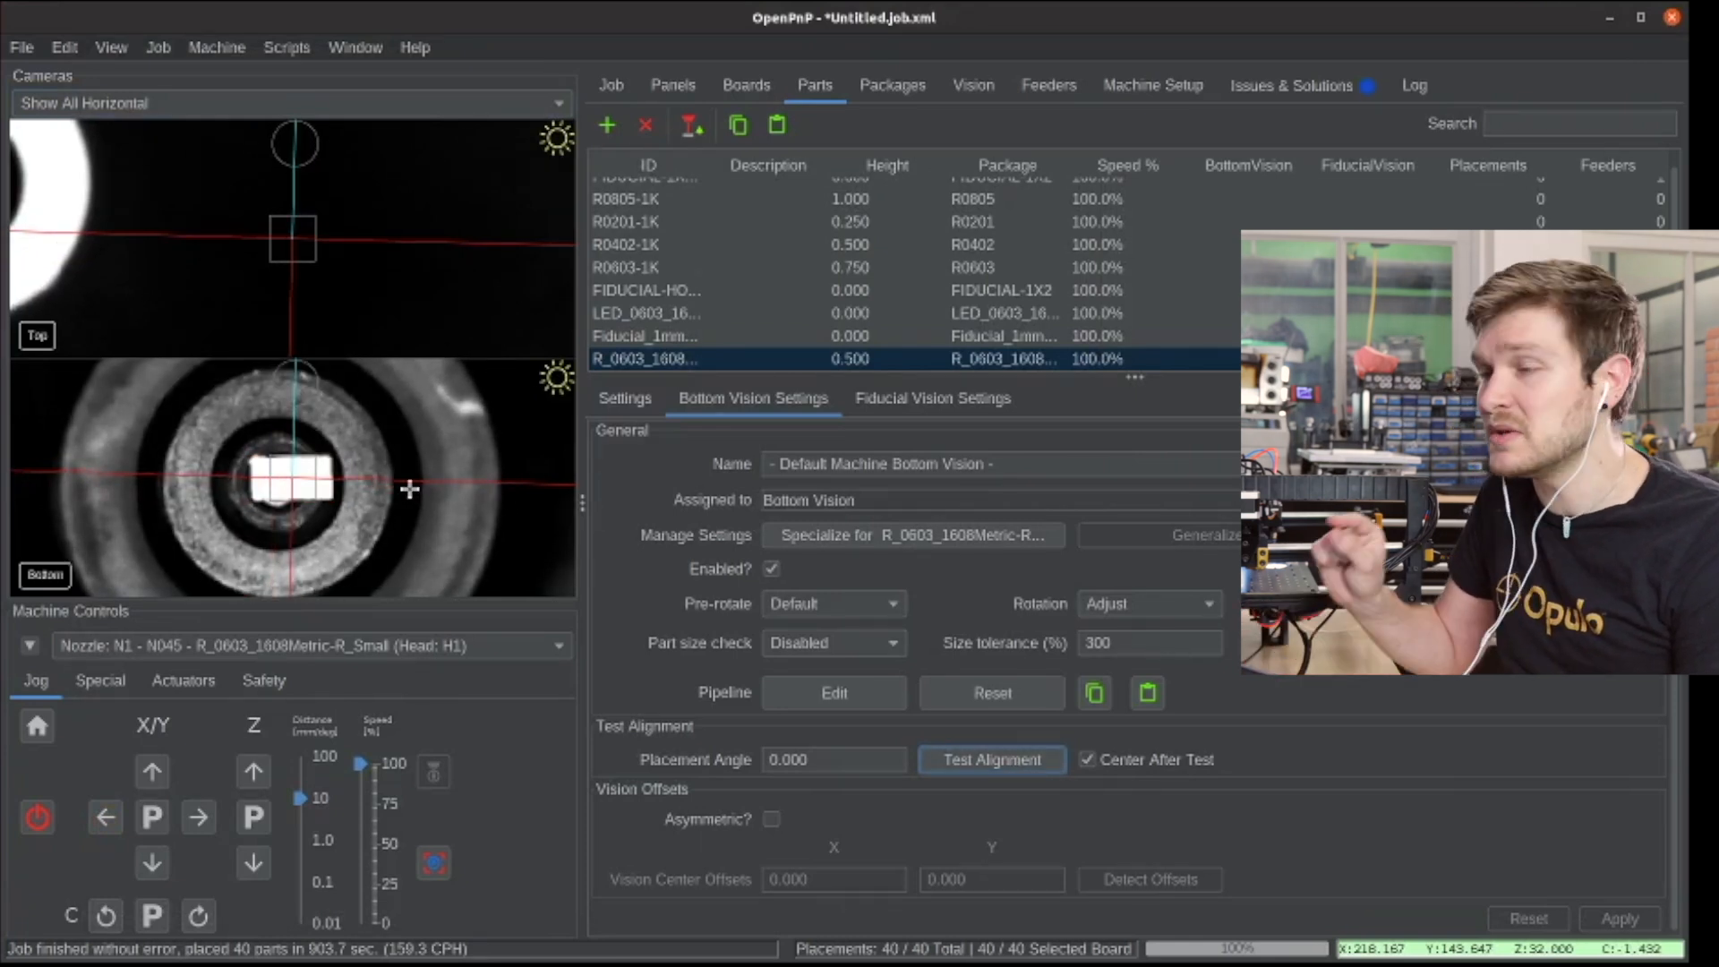
# - Specialize the bottom vision settings for R_0603_1608Metric-R_Small and open their pipeline for editing, moving nozzle N1 to the camera alignment location
pyautogui.click(918, 535)
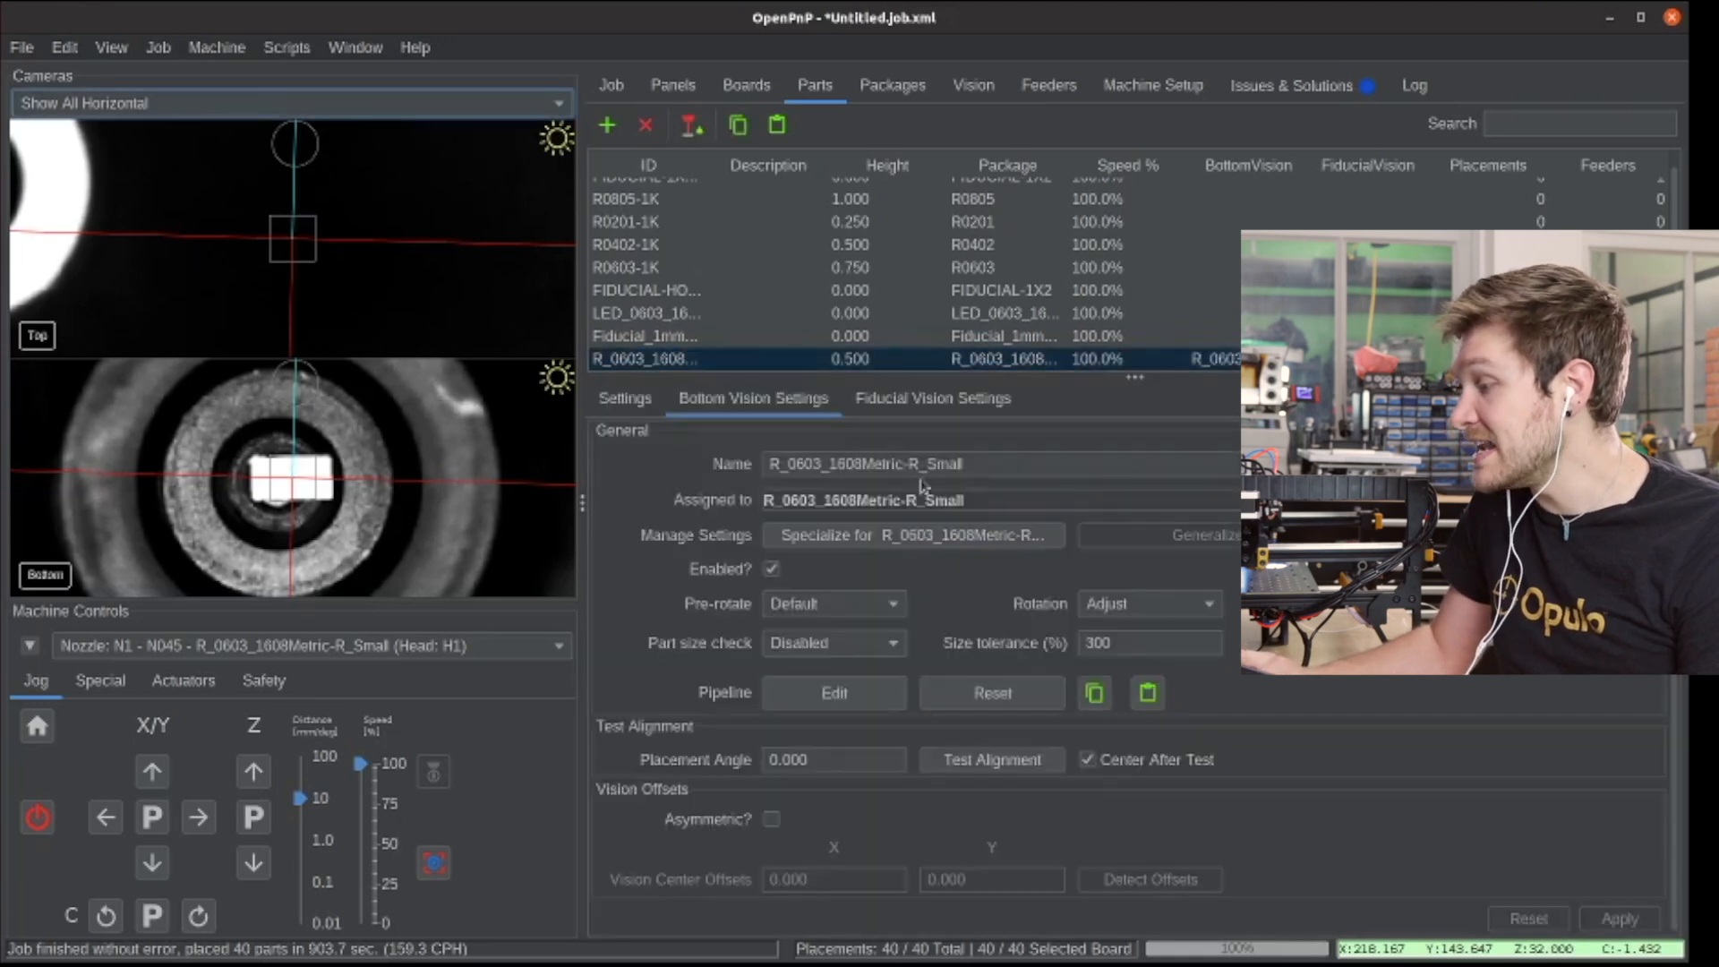
pyautogui.click(817, 699)
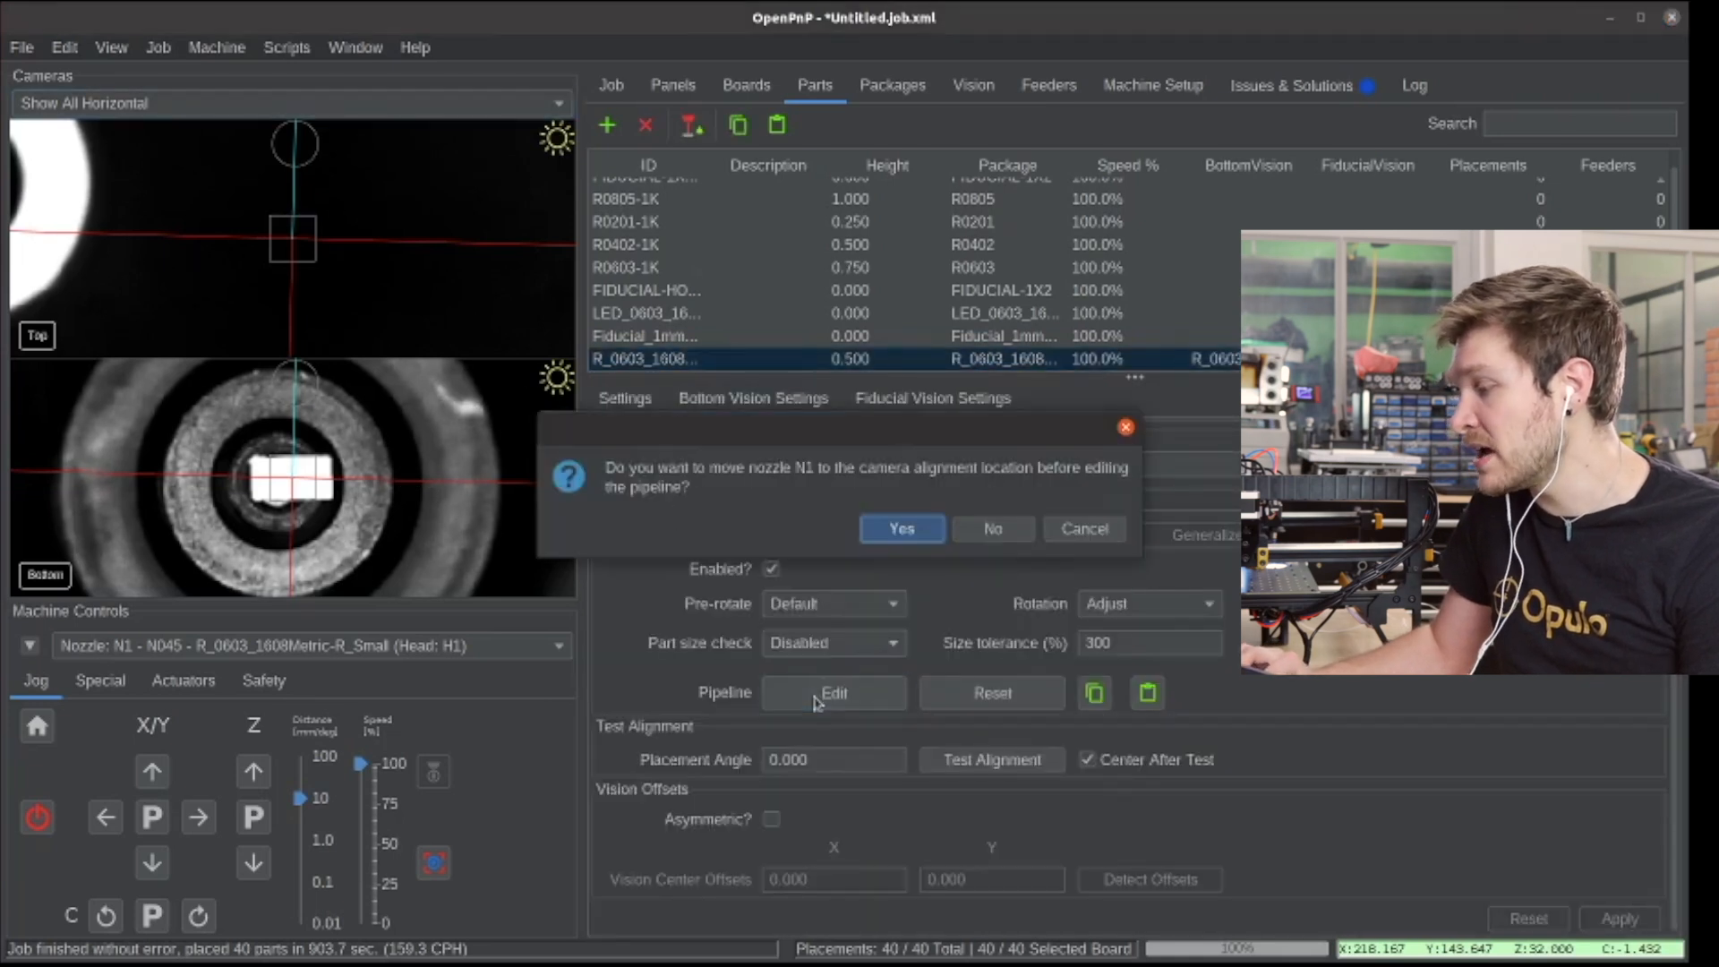
pyautogui.click(911, 527)
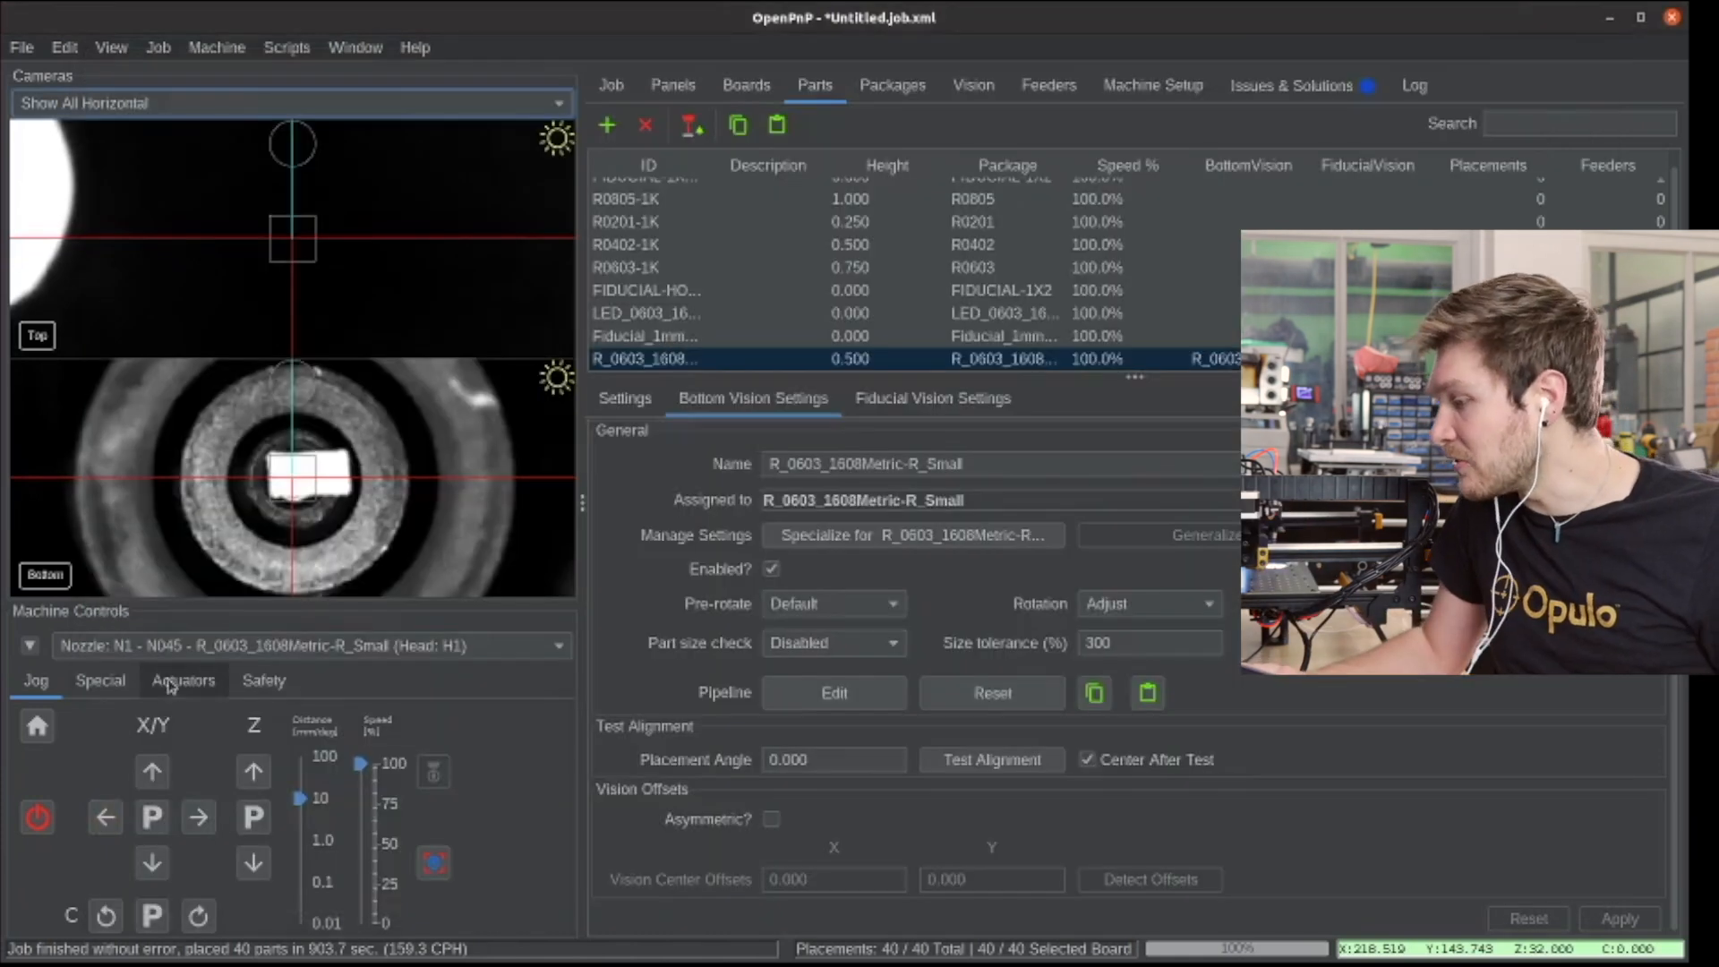
# - Discard the R_0603_1608Metric-R_Small part held on nozzle N1 using the machine's special controls
pyautogui.click(171, 686)
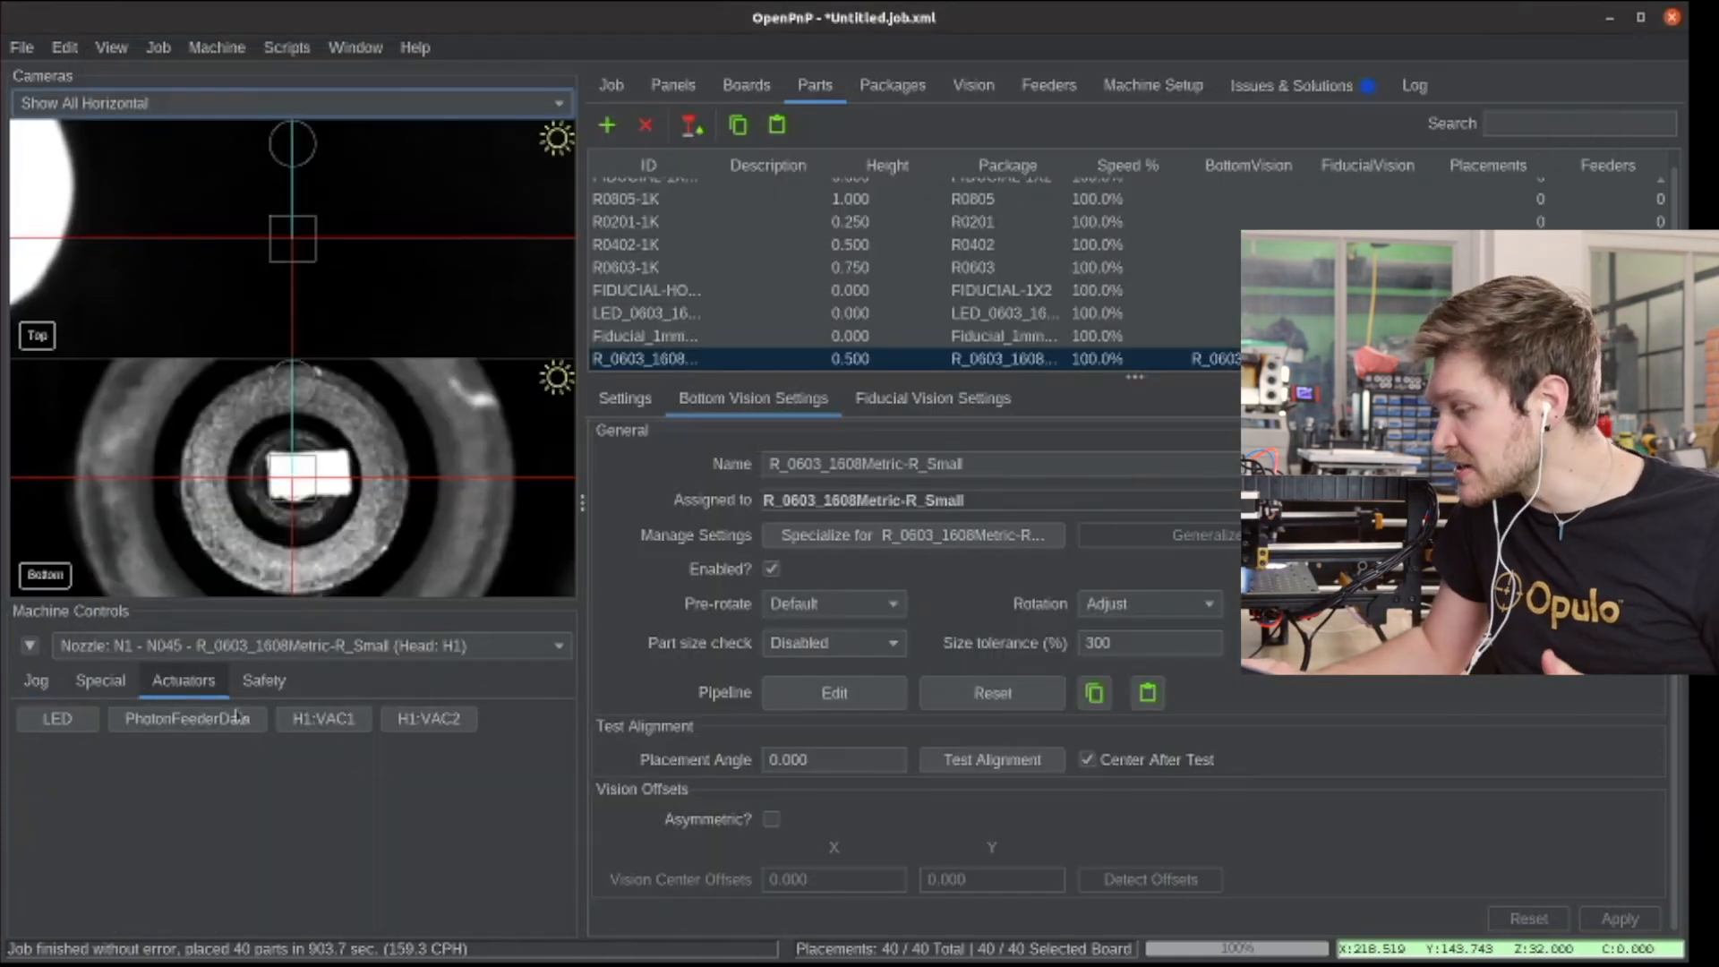
pyautogui.click(116, 685)
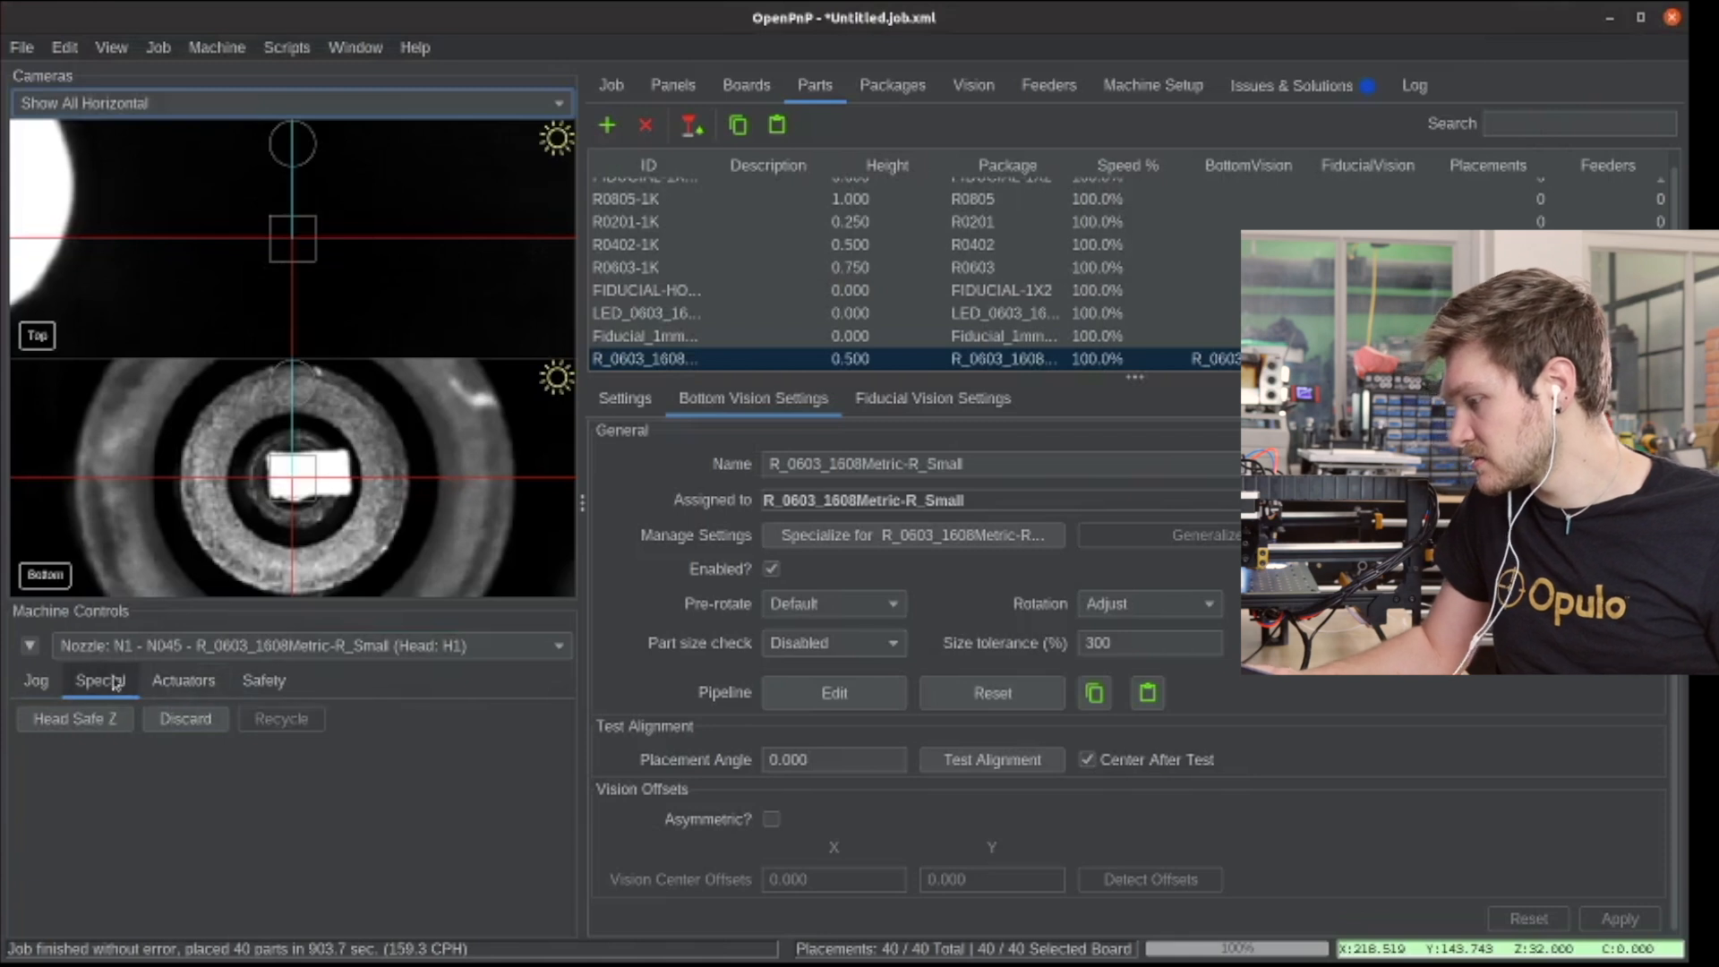
pyautogui.click(208, 721)
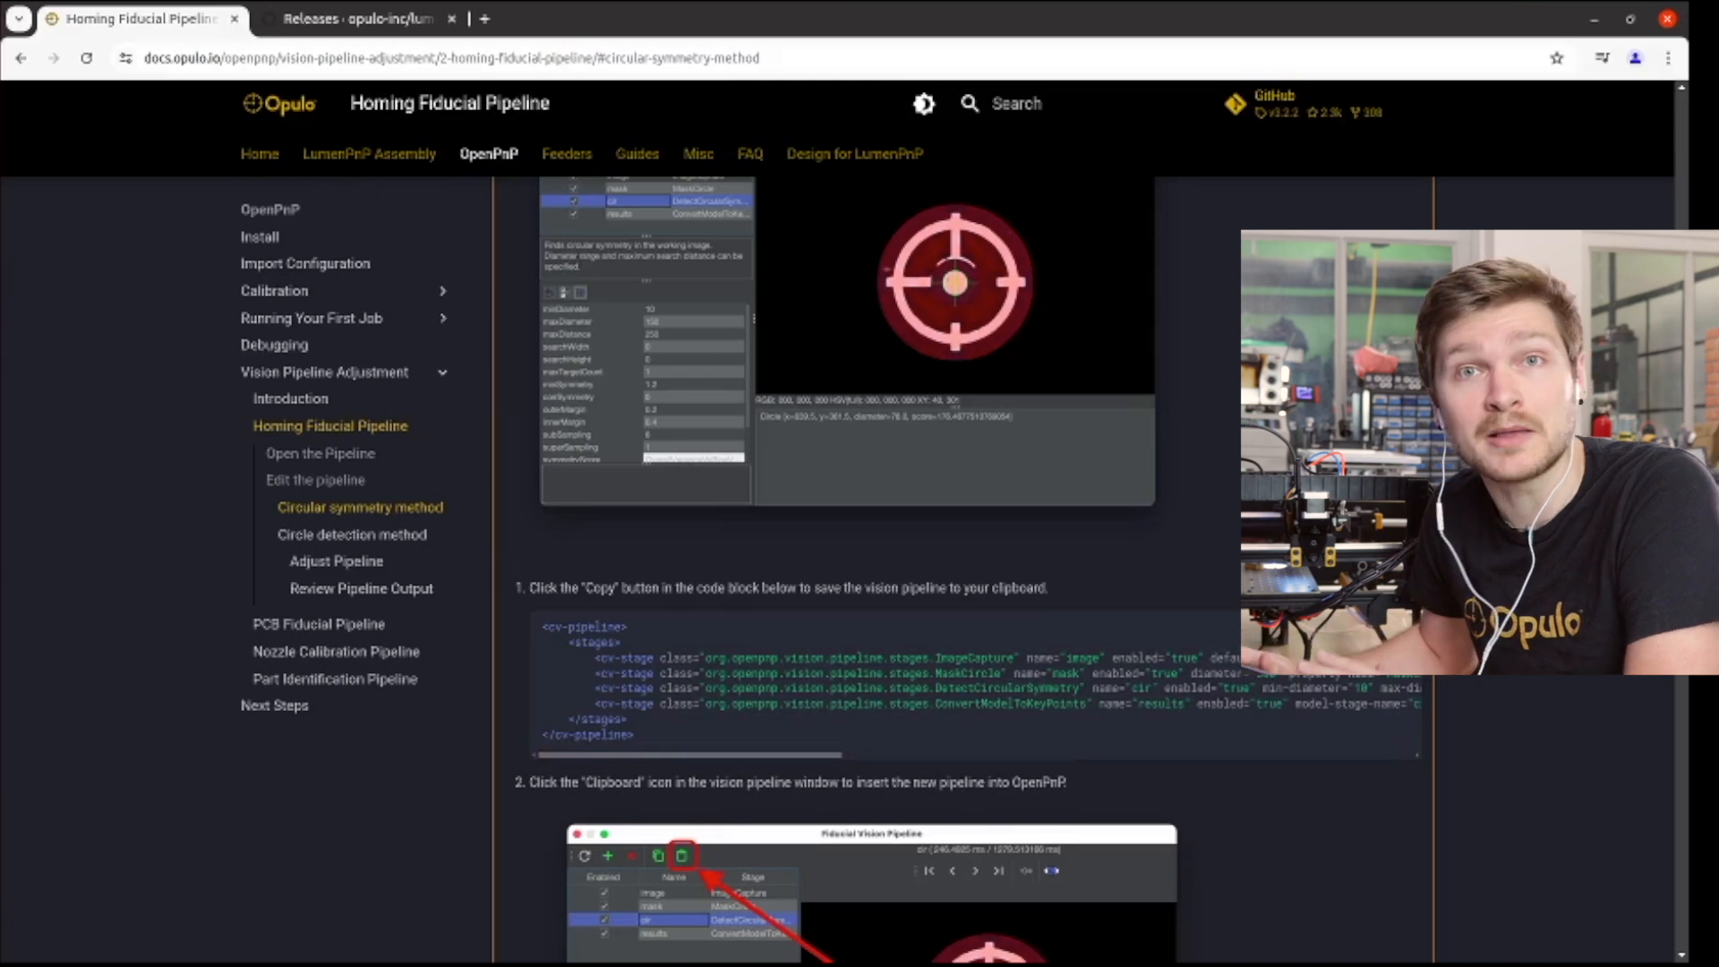
pyautogui.scroll(-4, 976, 484)
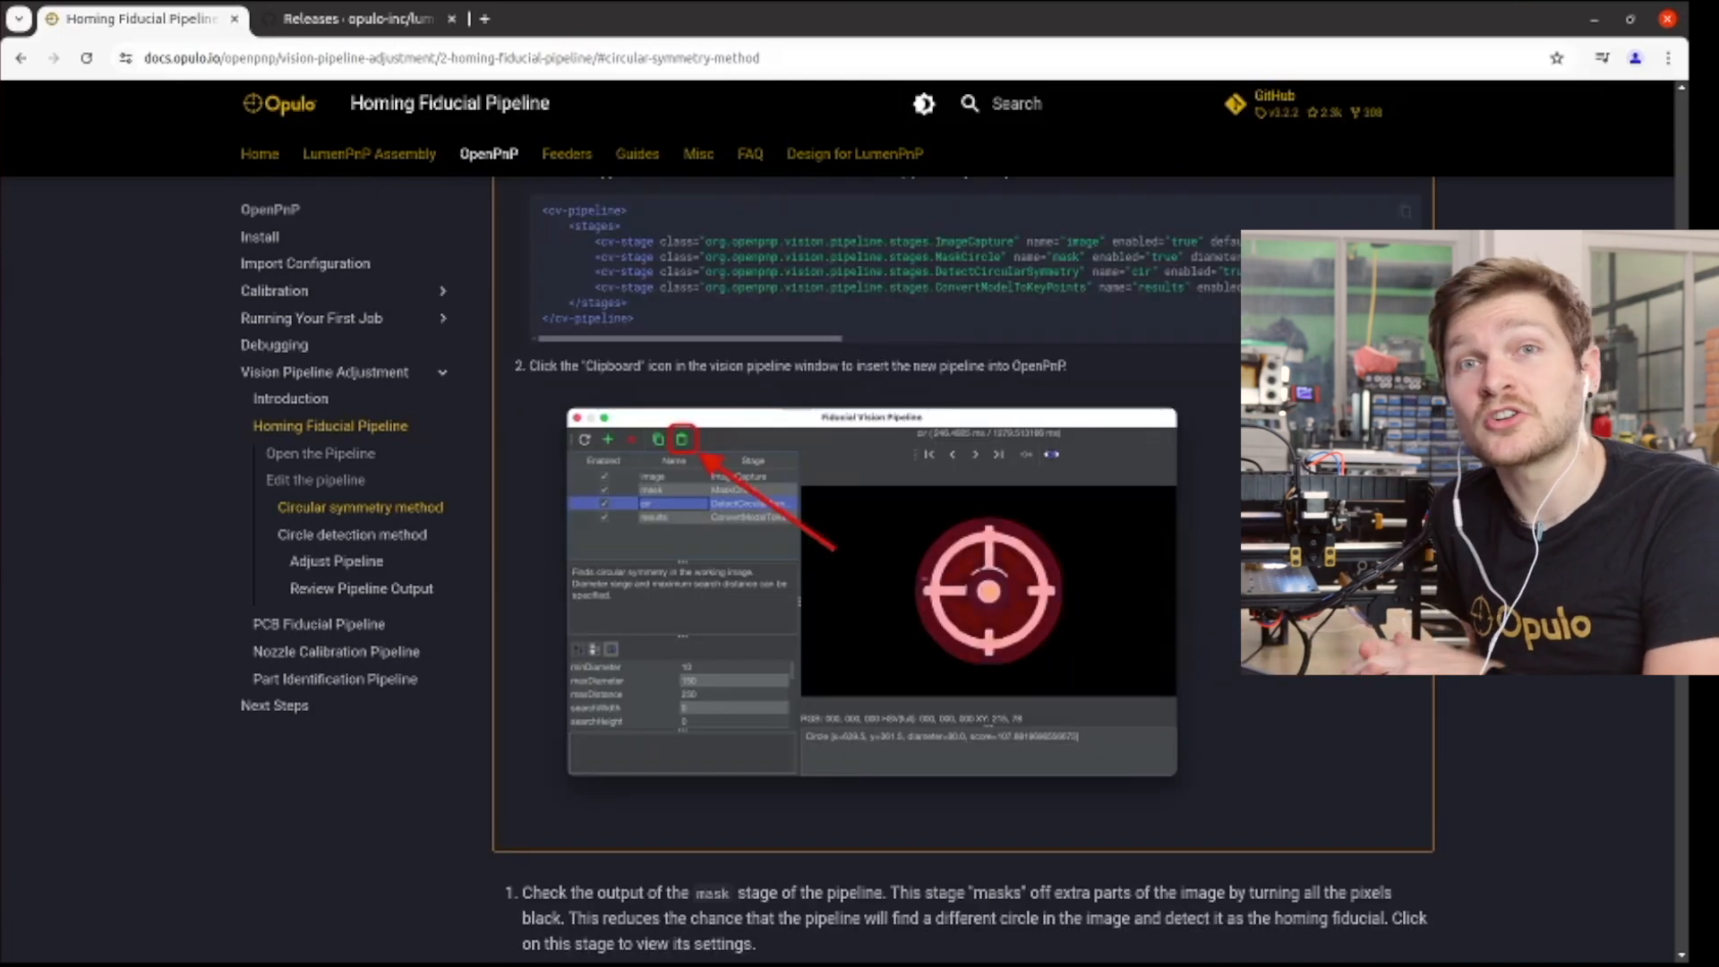